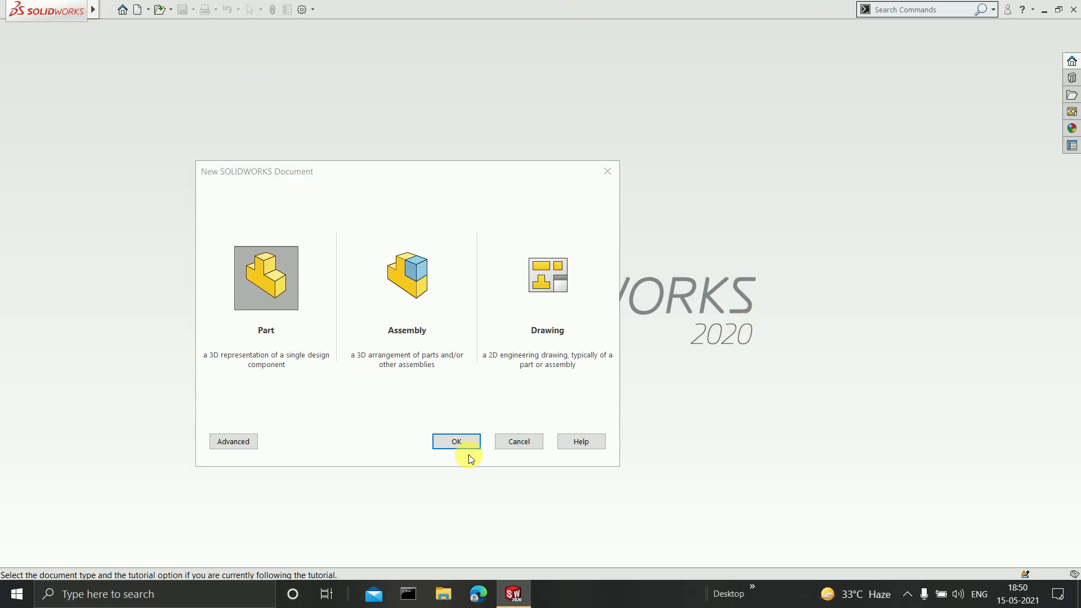
Open the existing part 15.5.21 from Downloads, inspect its shape from several sides, and close it
click(513, 441)
mouse_move(72, 9)
click(109, 9)
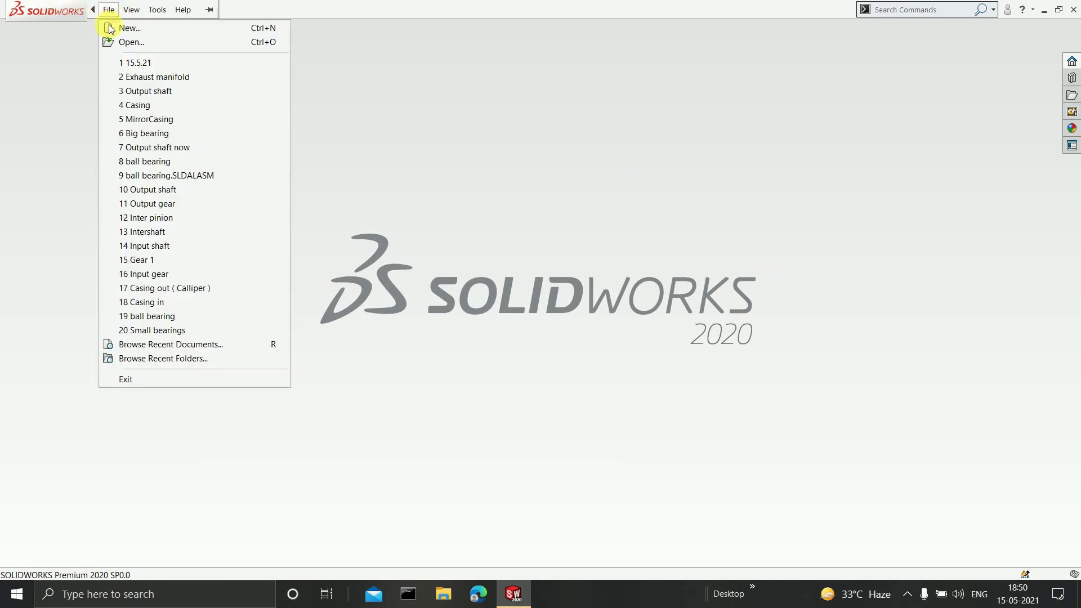
click(118, 42)
click(479, 201)
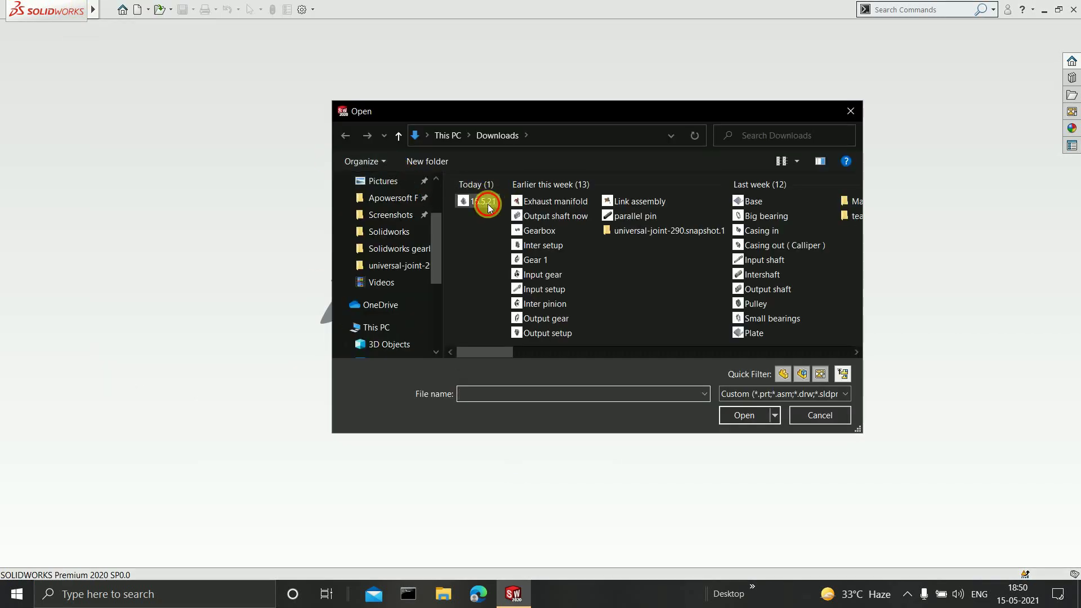
click(755, 421)
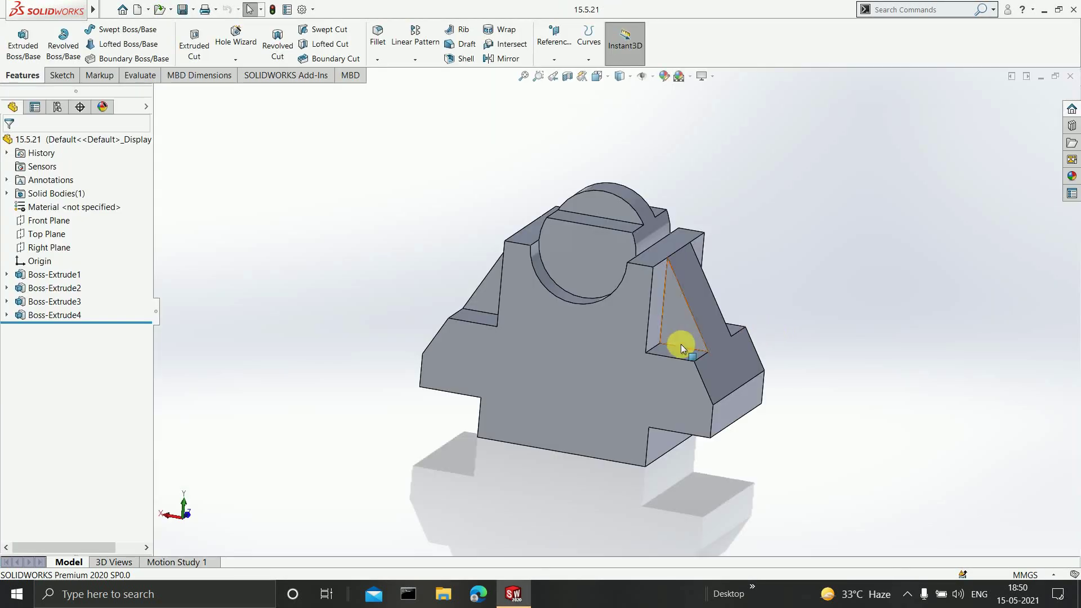
middle_drag(764, 373, 436, 481)
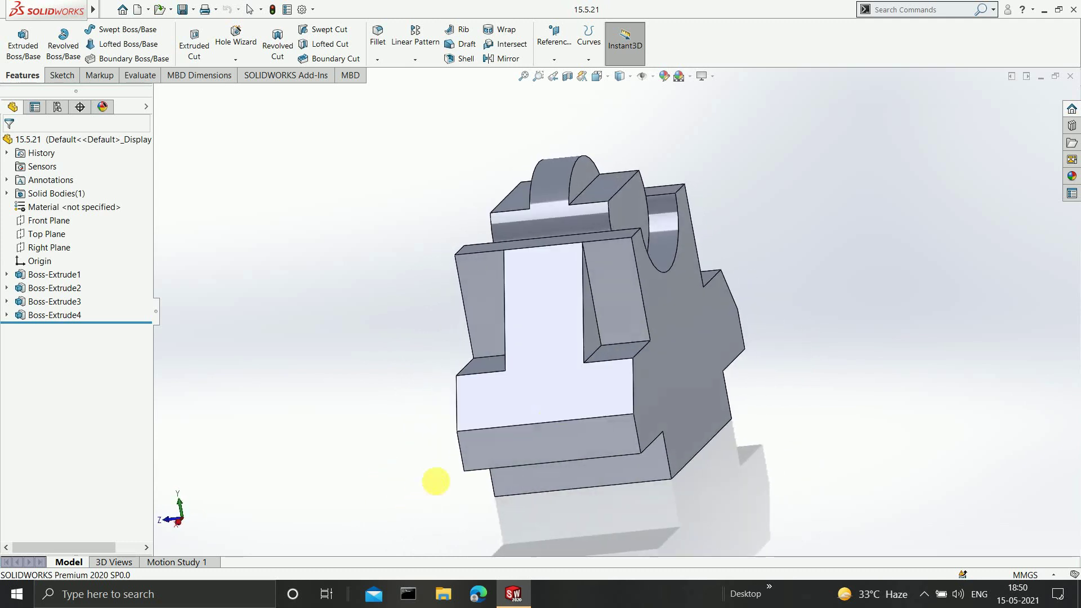
click(1070, 77)
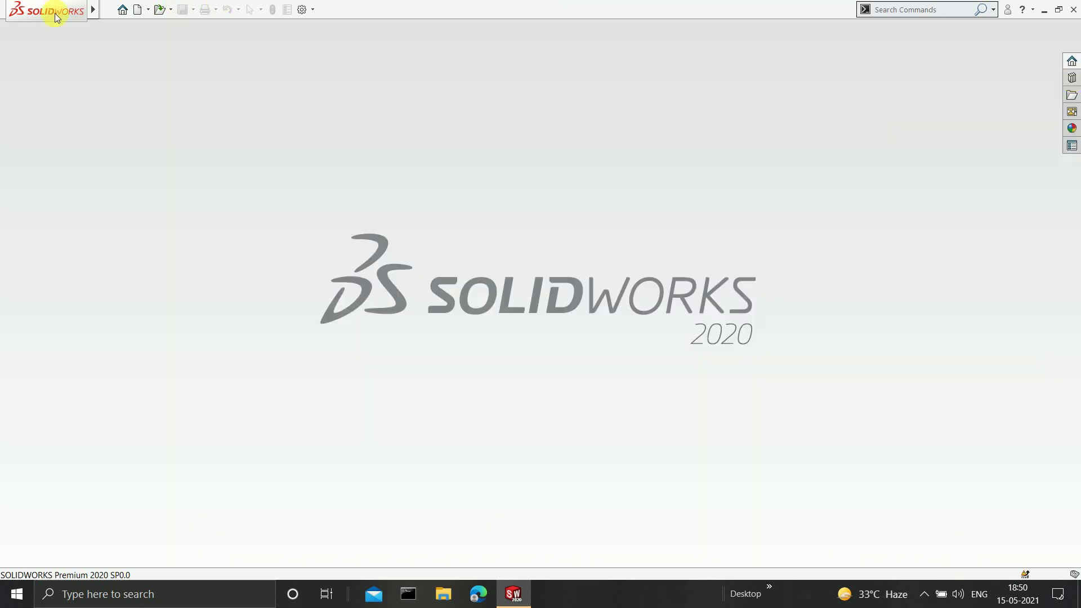
Create a new drawing document
click(111, 9)
click(129, 27)
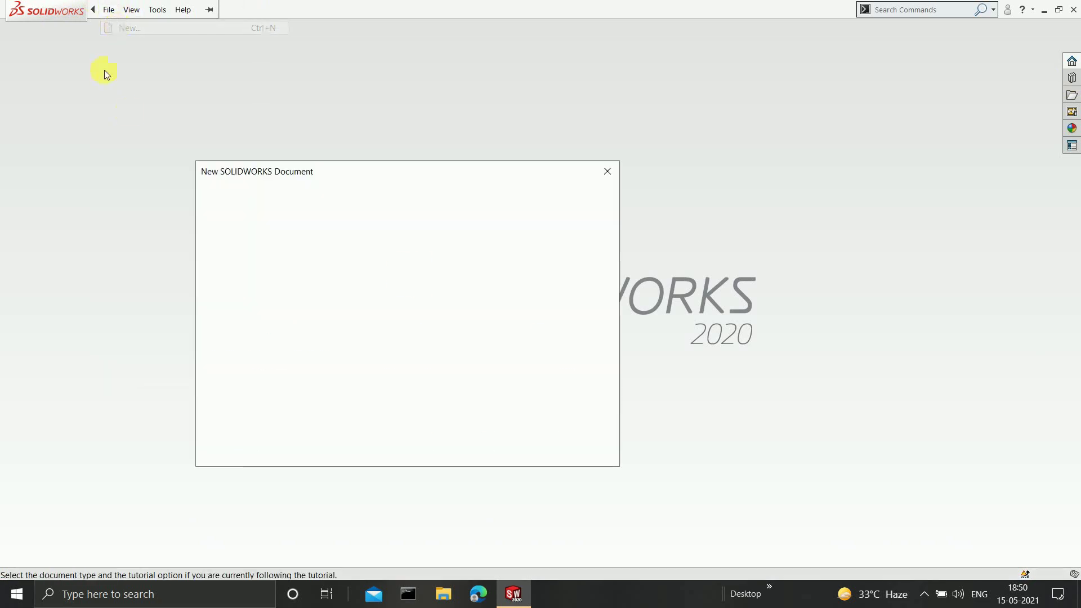
click(579, 273)
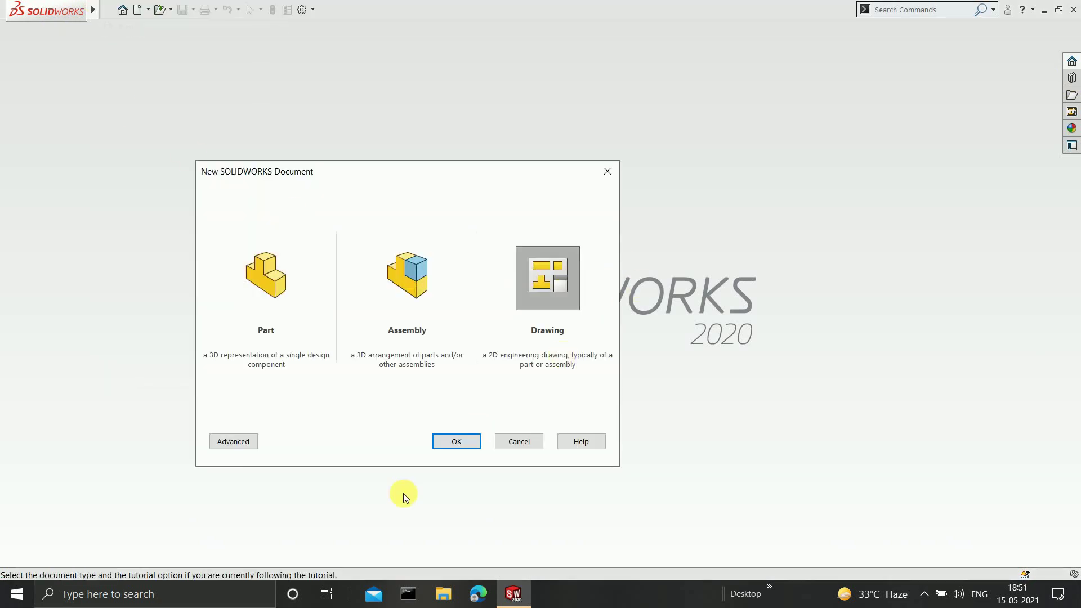
click(454, 445)
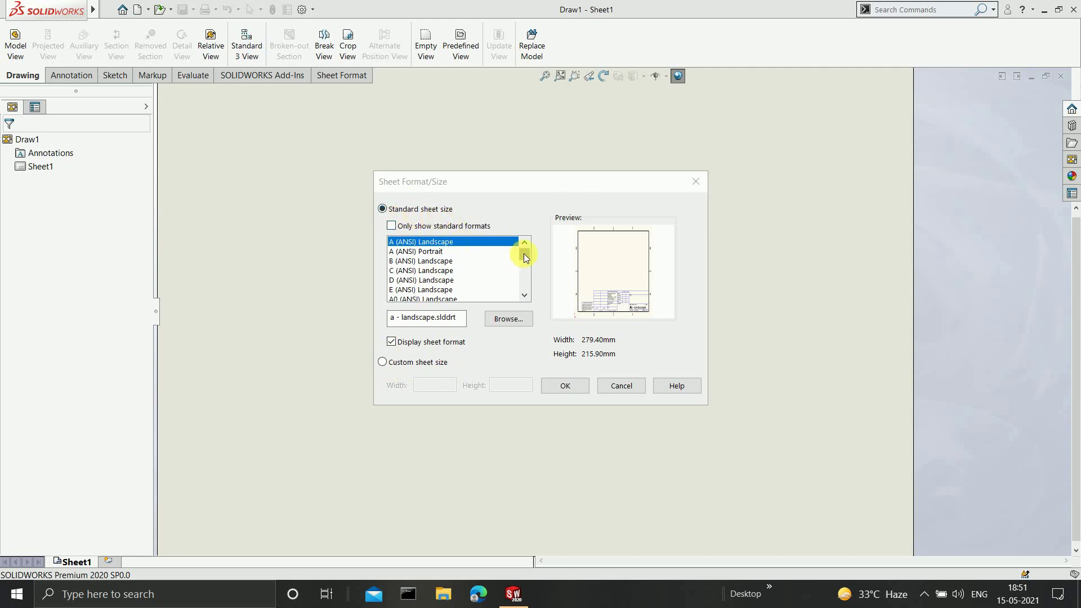
Choose the A2 (ISO) standard sheet size with the list not limited to standard formats
mouse_move(524, 254)
mouse_down()
mouse_move(523, 286)
mouse_move(518, 252)
mouse_up()
click(485, 228)
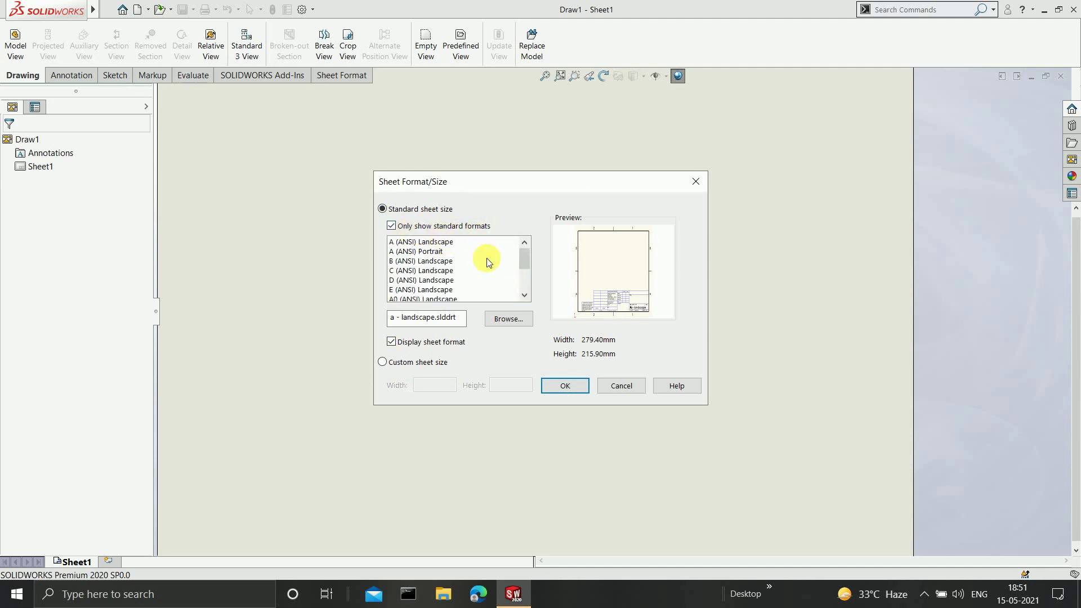
mouse_move(518, 257)
mouse_down()
mouse_move(522, 278)
mouse_move(522, 260)
mouse_up()
click(415, 225)
scroll(522, 259, down, 2)
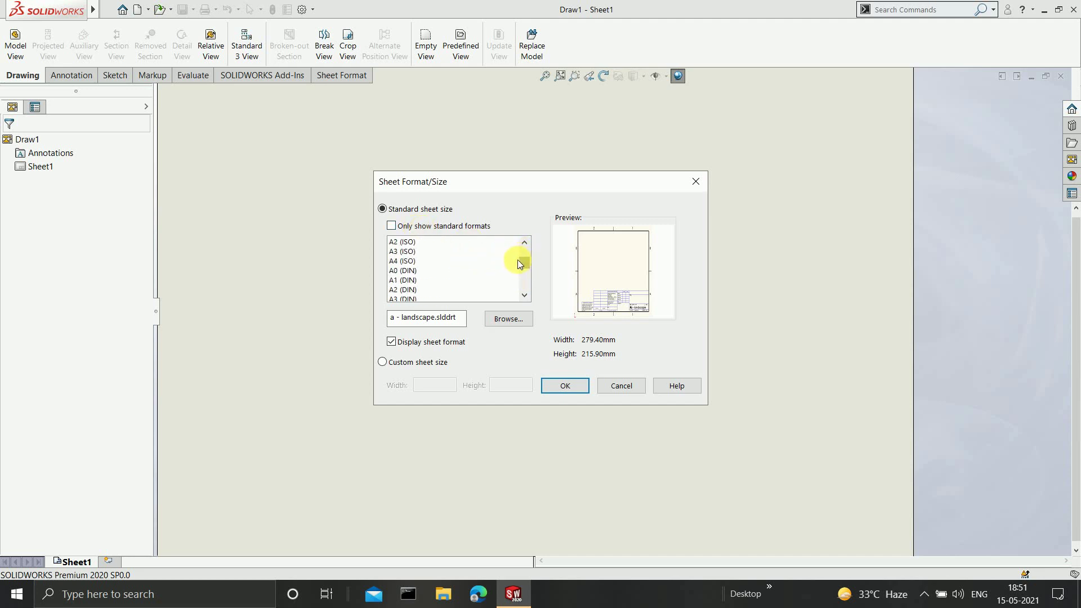
click(418, 242)
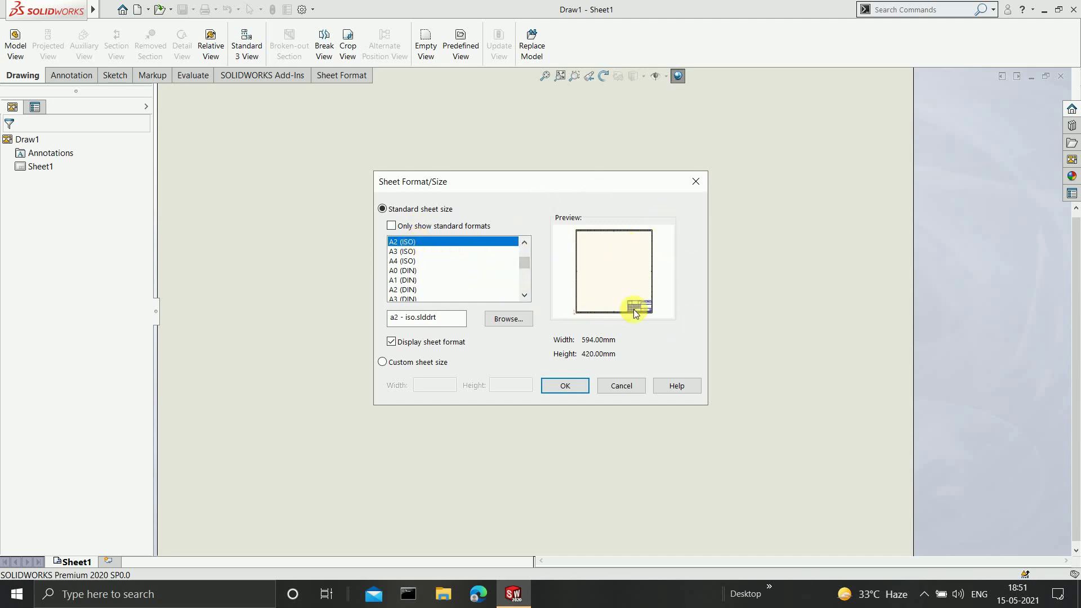
click(508, 319)
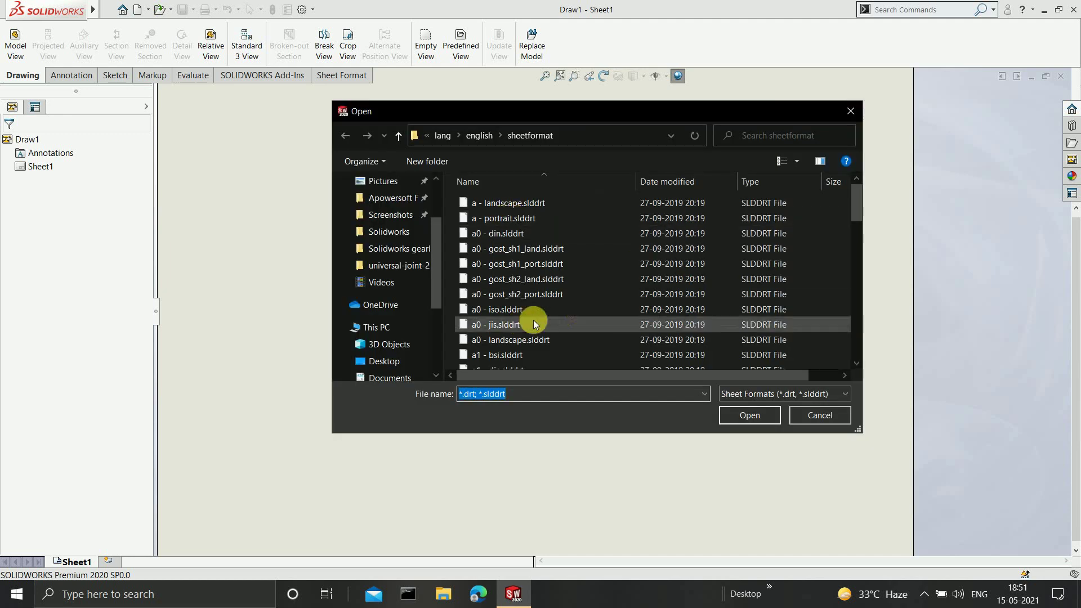
scroll(557, 307, down, 1)
scroll(583, 245, down, 4)
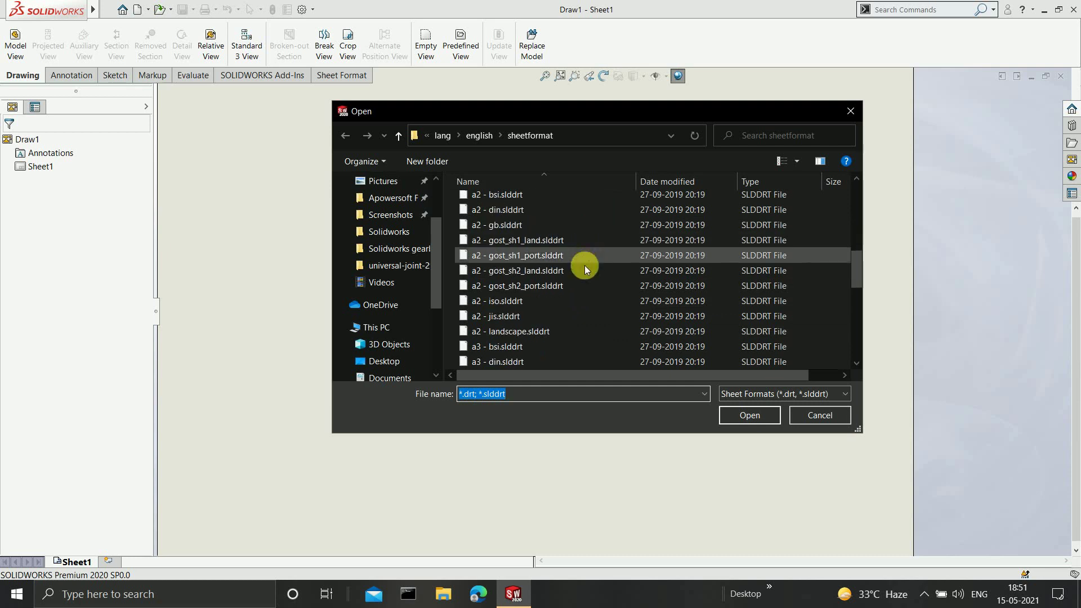
click(846, 115)
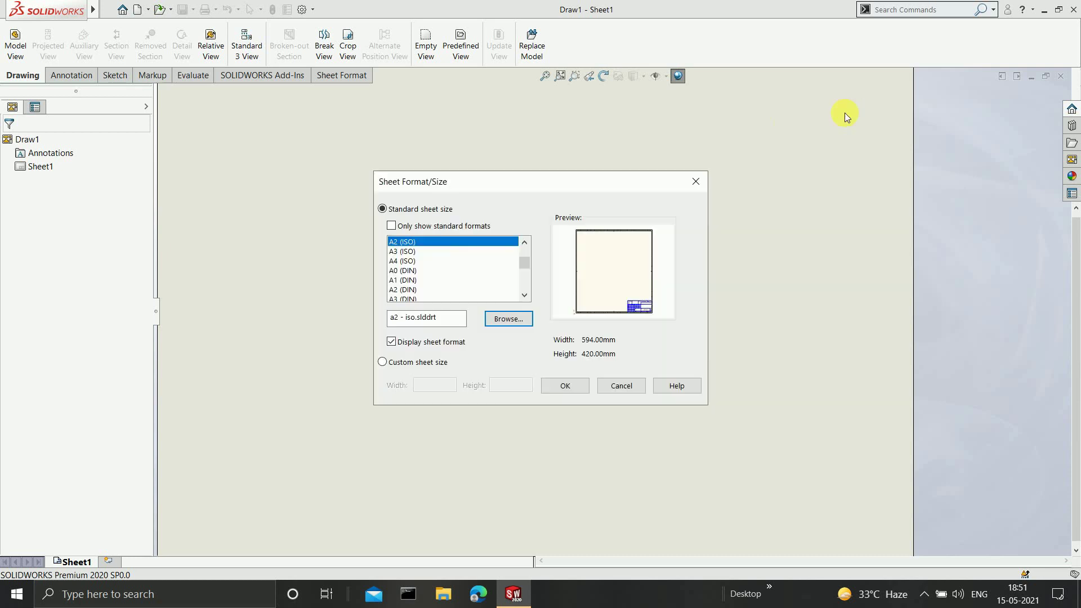
click(395, 367)
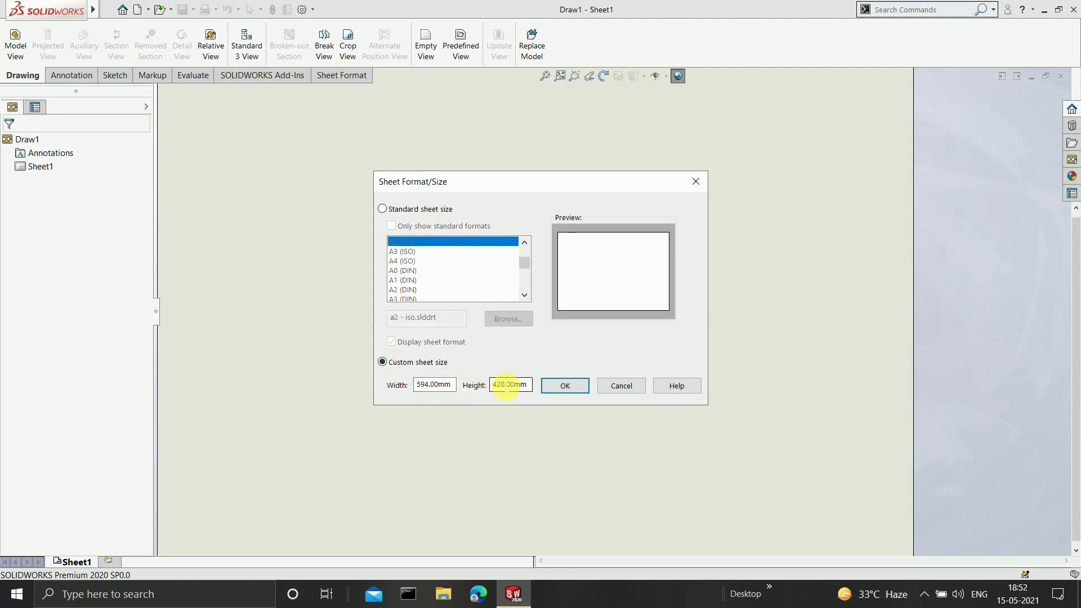
click(394, 212)
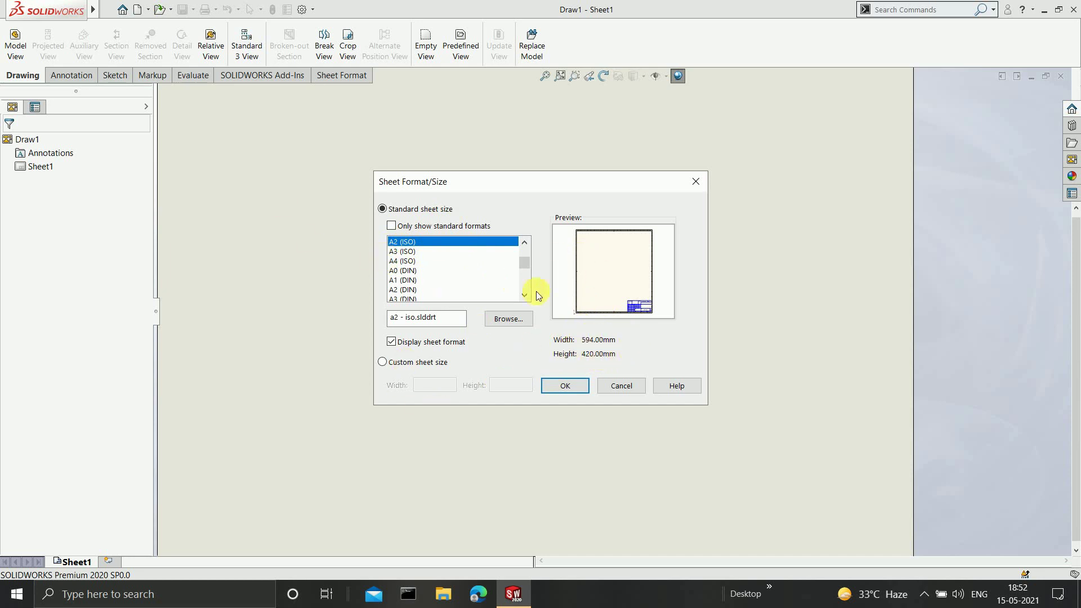
Accept the A2 (ISO) sheet and load the part 15.5.21 from Downloads as the source for the model view
click(565, 386)
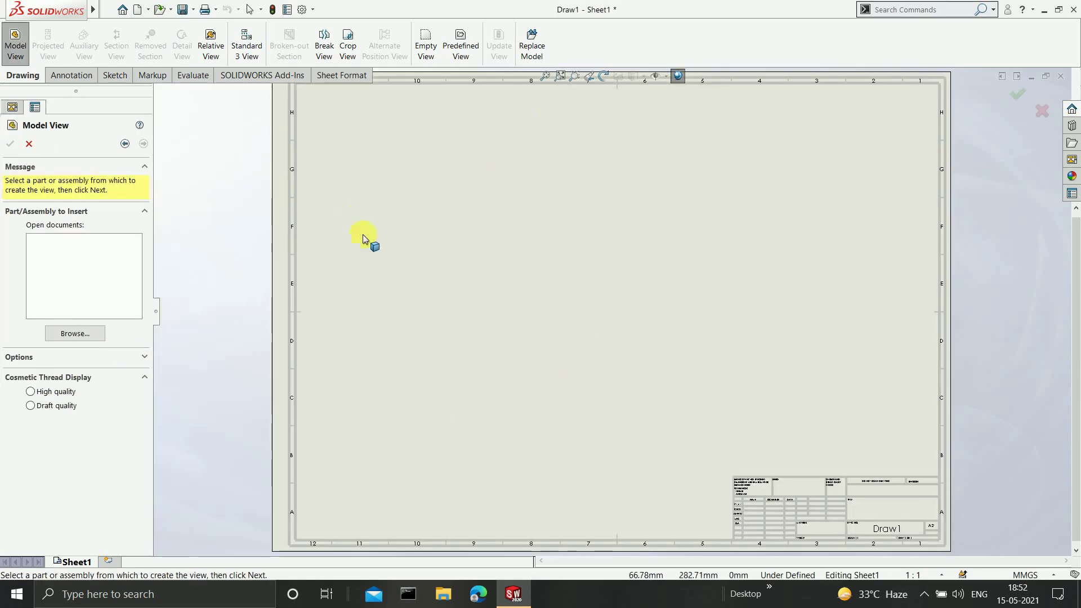
click(89, 336)
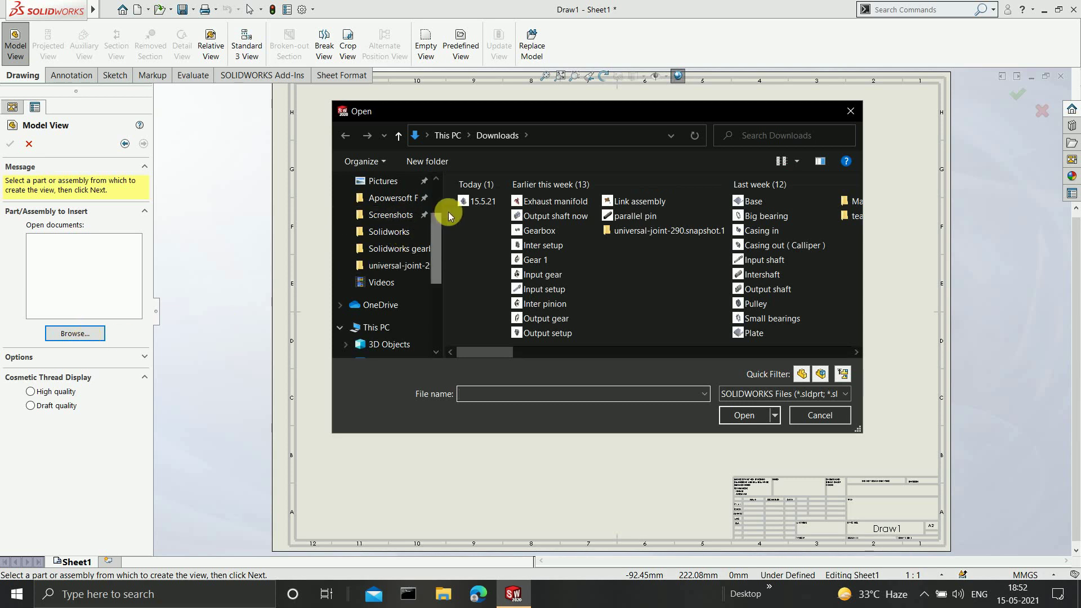
click(475, 201)
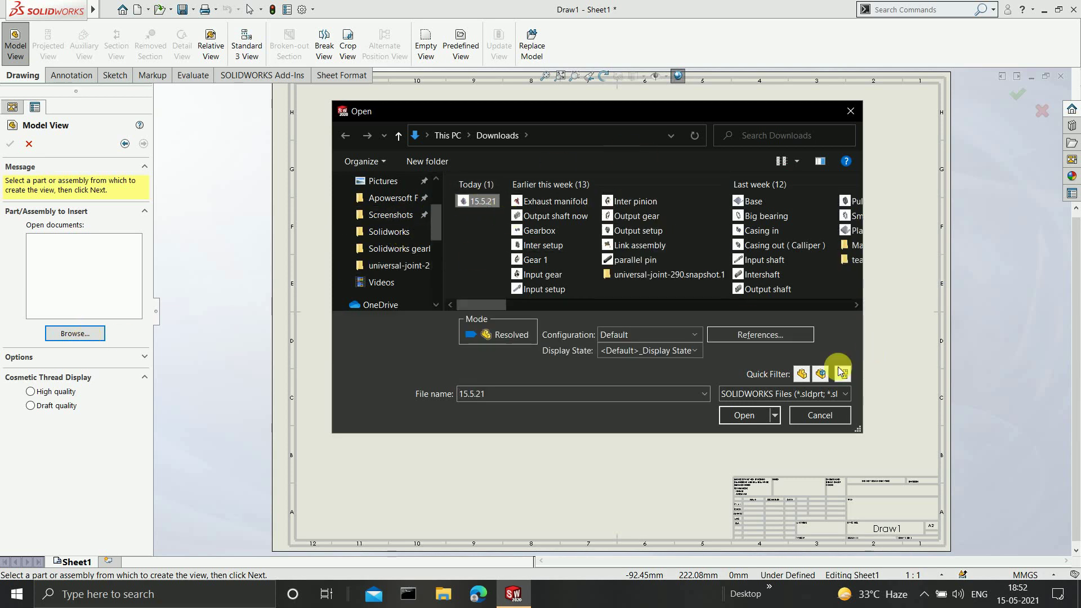
click(741, 415)
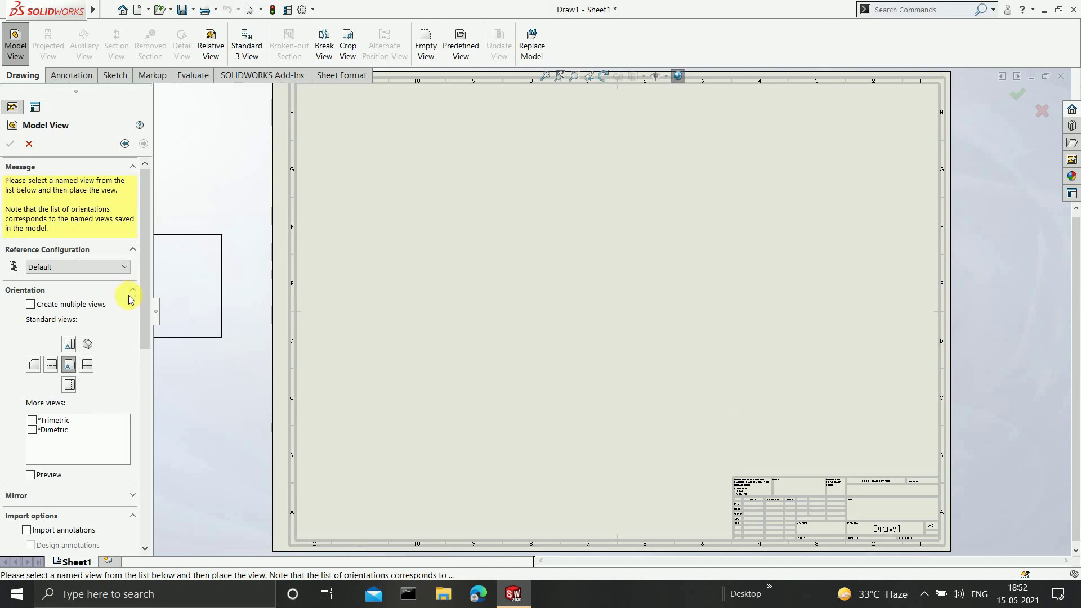
Try the top, isometric, right, bottom and left standard orientations for the model view
drag(149, 310, 147, 346)
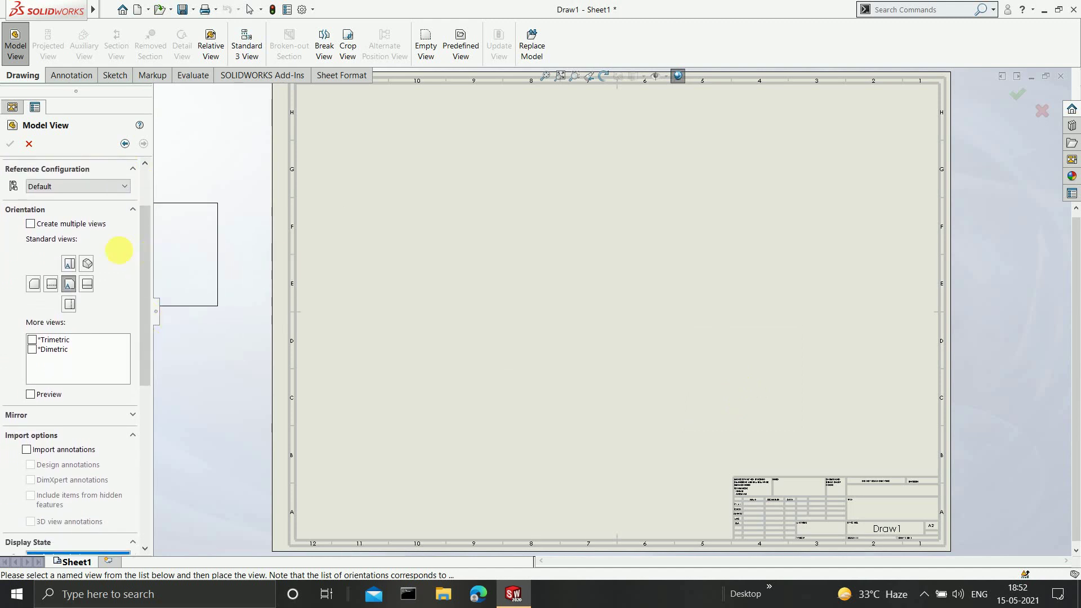
click(74, 265)
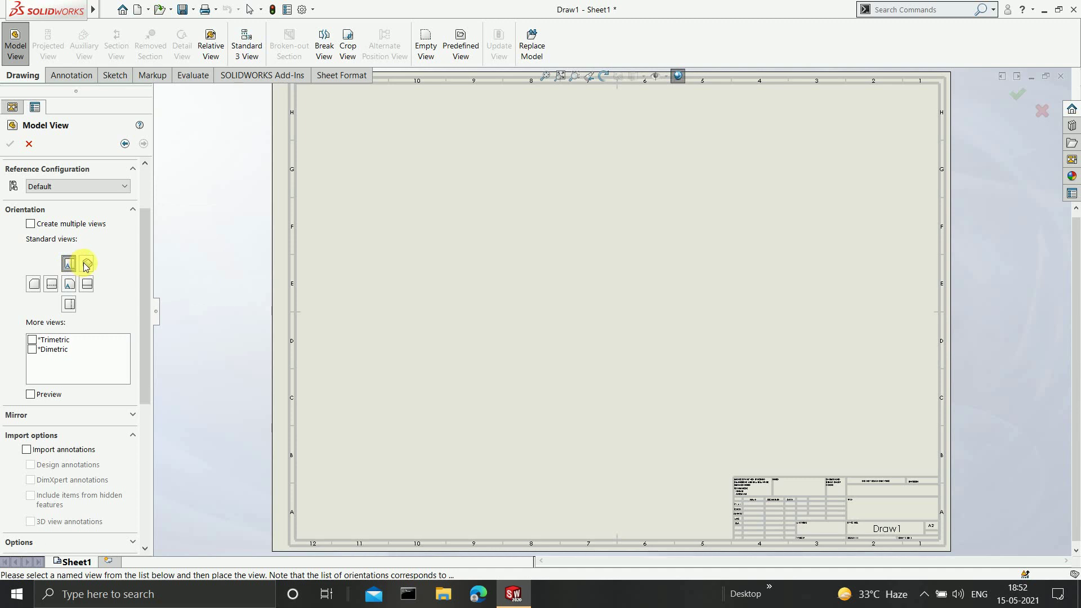
click(86, 264)
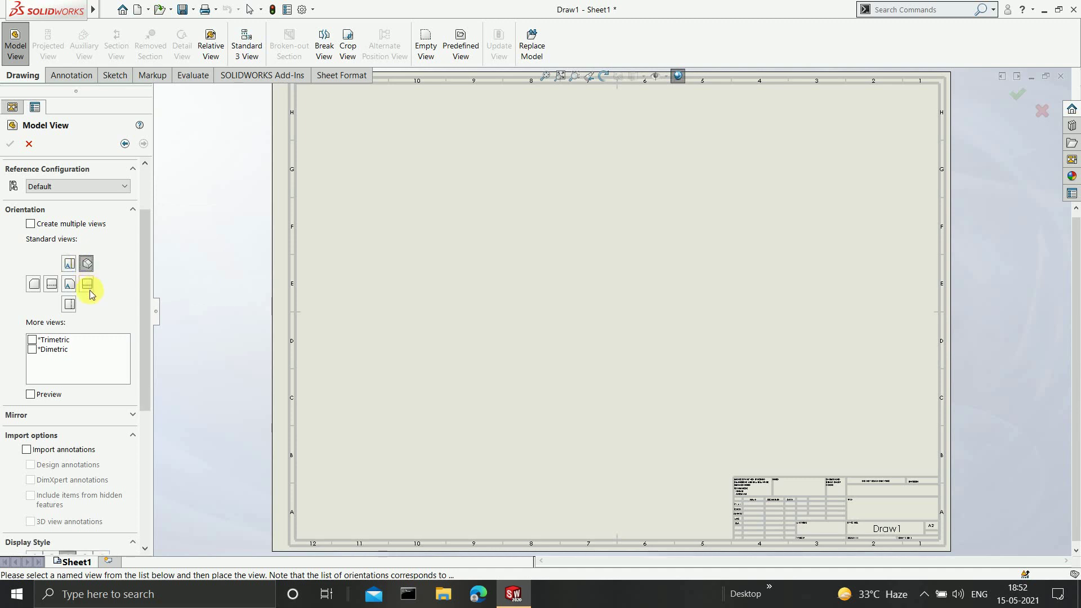
click(91, 287)
click(71, 306)
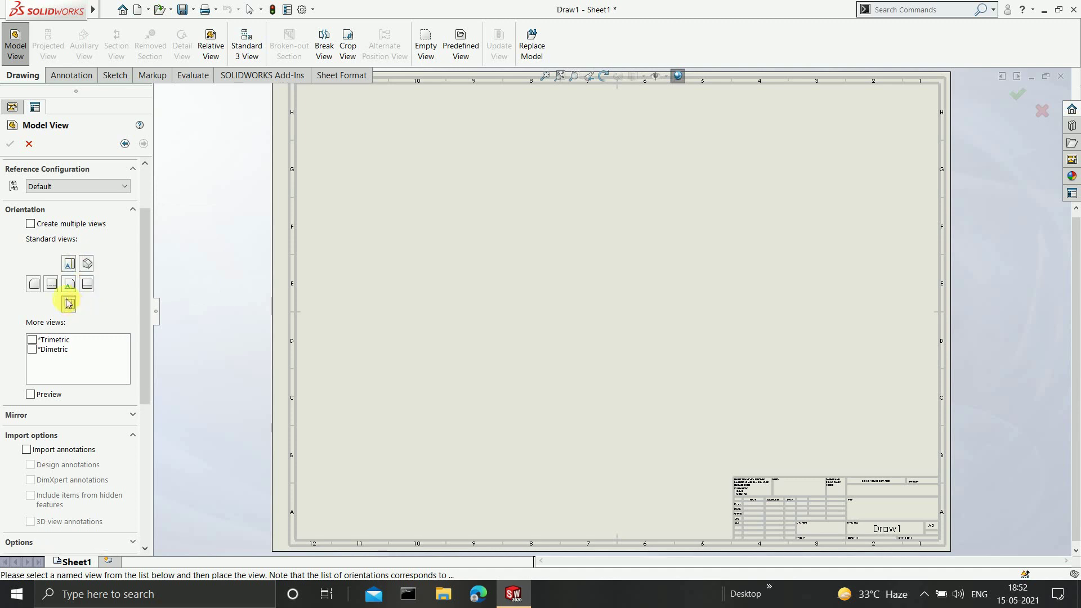
click(51, 286)
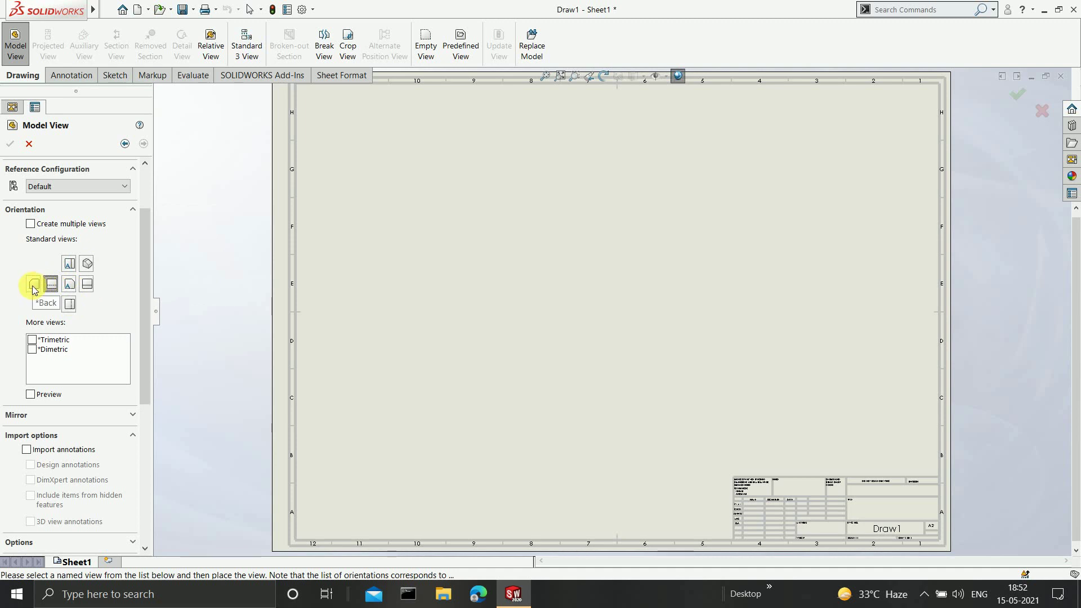
Enable creating multiple views and select only the front, top and isometric standard views
click(47, 226)
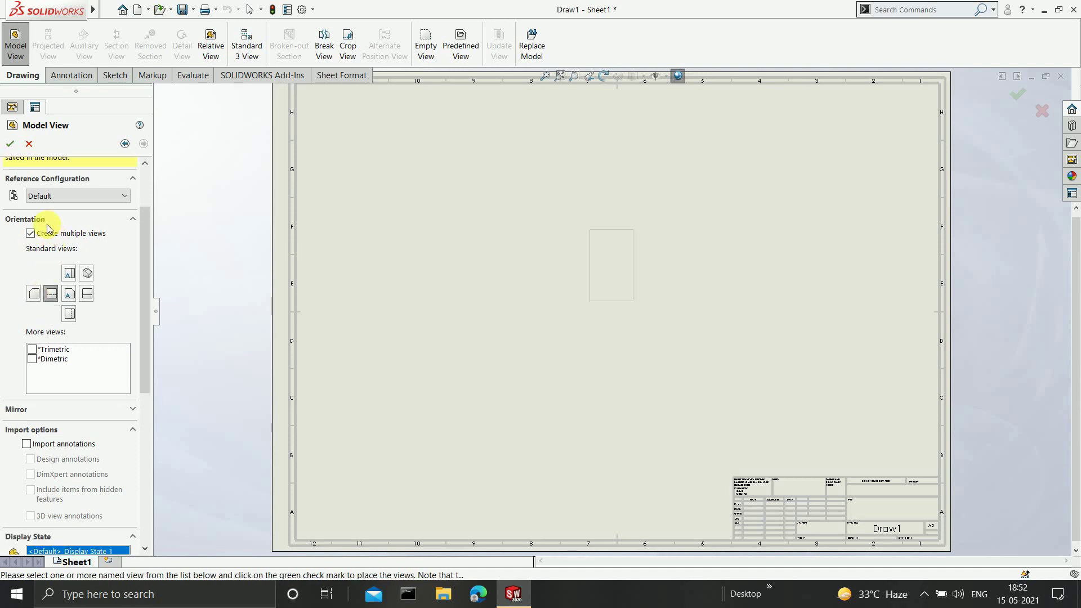
click(70, 293)
click(51, 293)
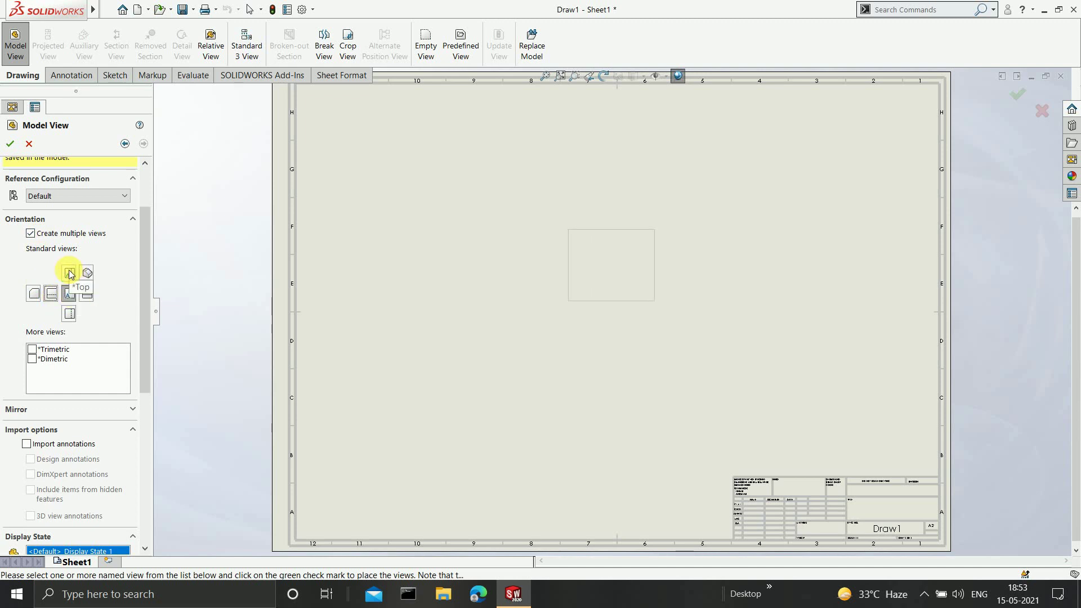
click(71, 274)
click(87, 273)
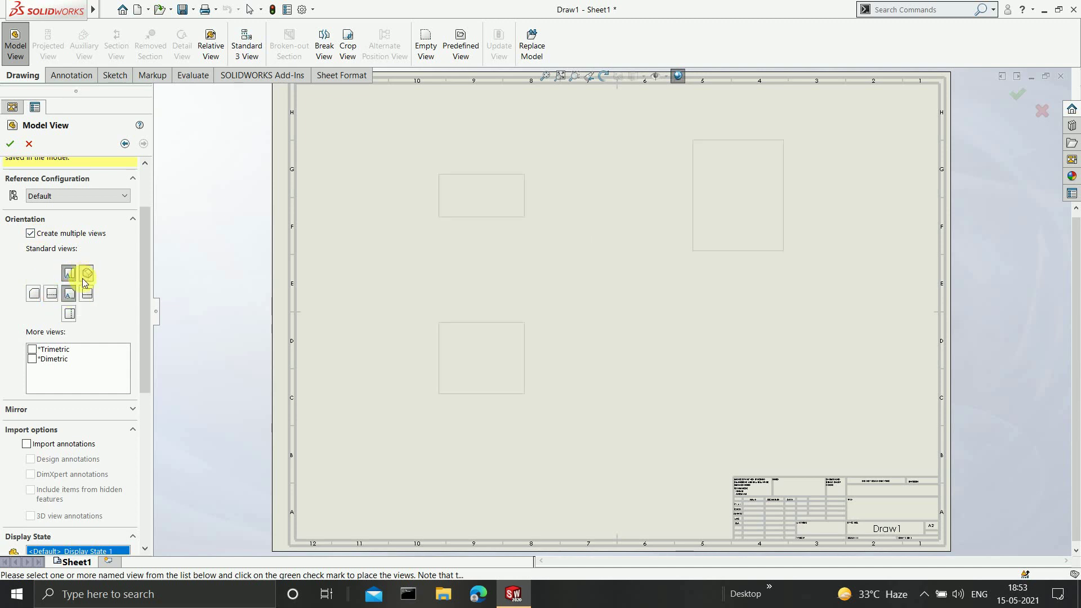
Try the horizontal mirror option on the selected model views
scroll(149, 332, down, 3)
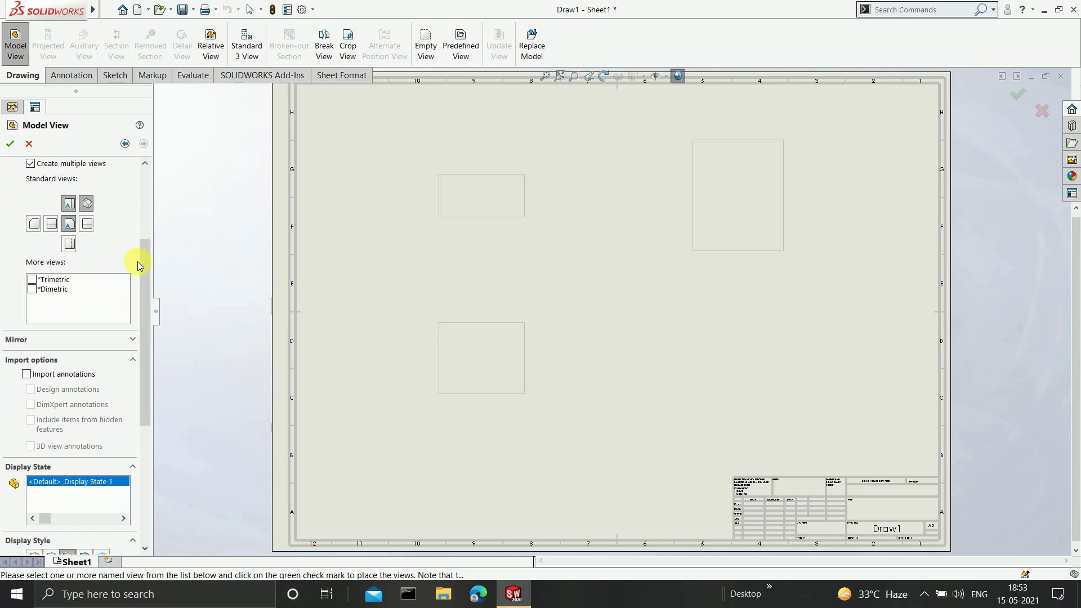
drag(143, 263, 138, 286)
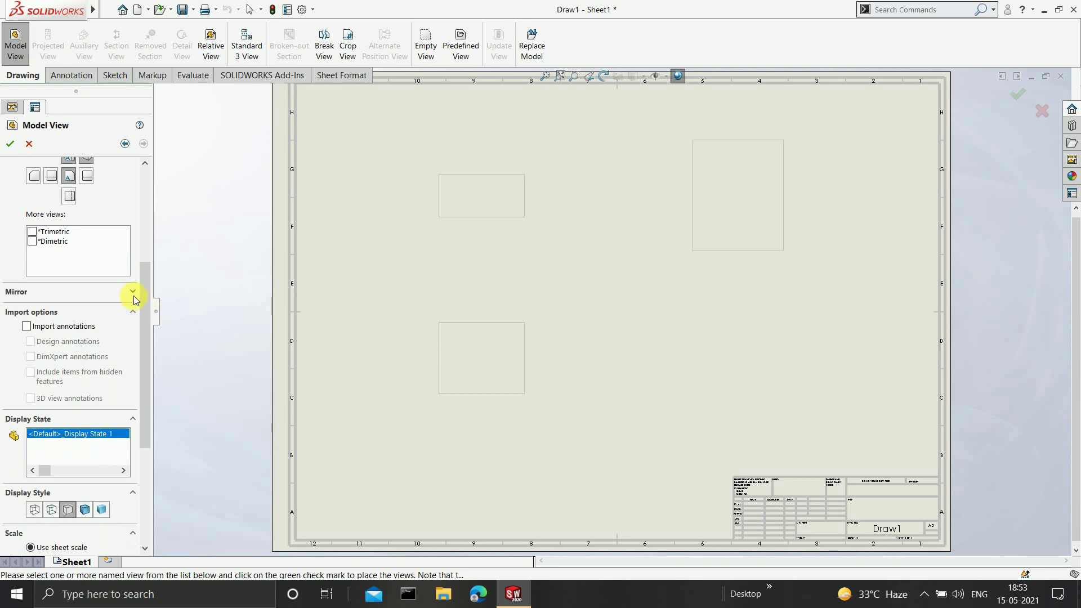
click(133, 292)
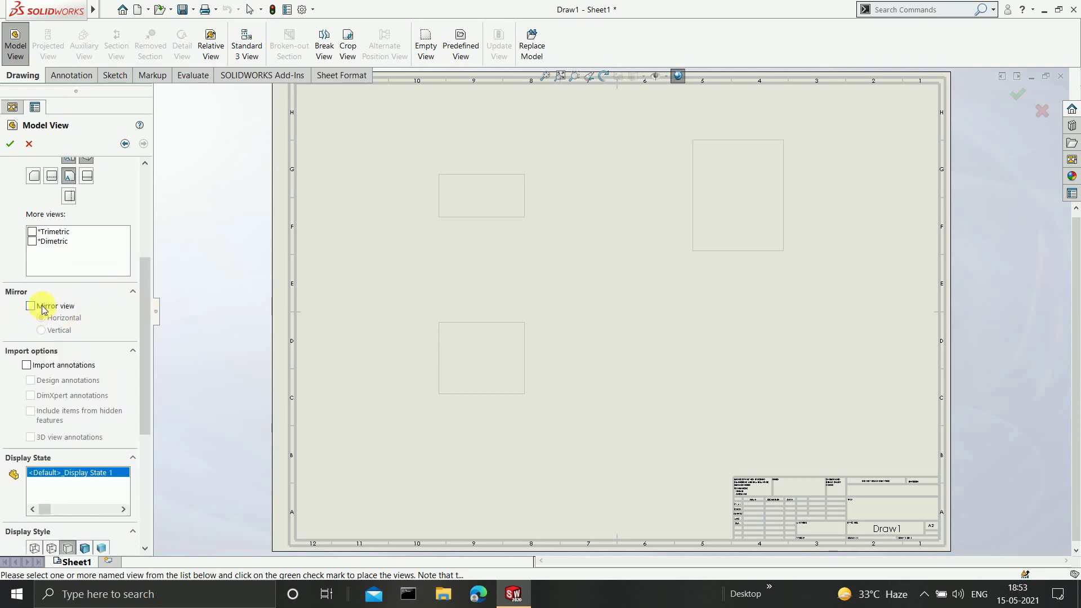
click(30, 306)
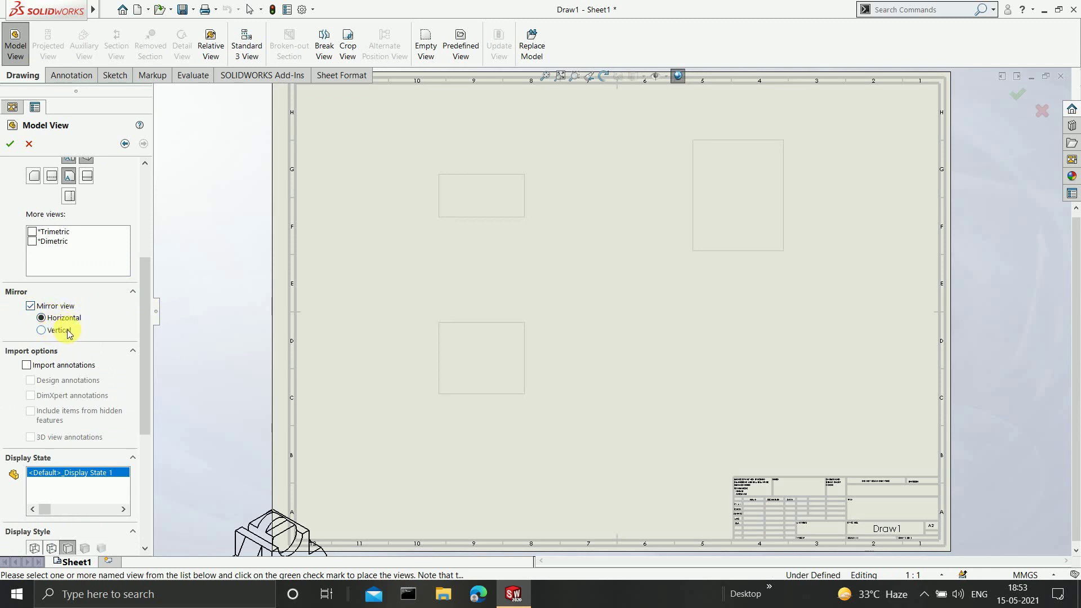
click(31, 306)
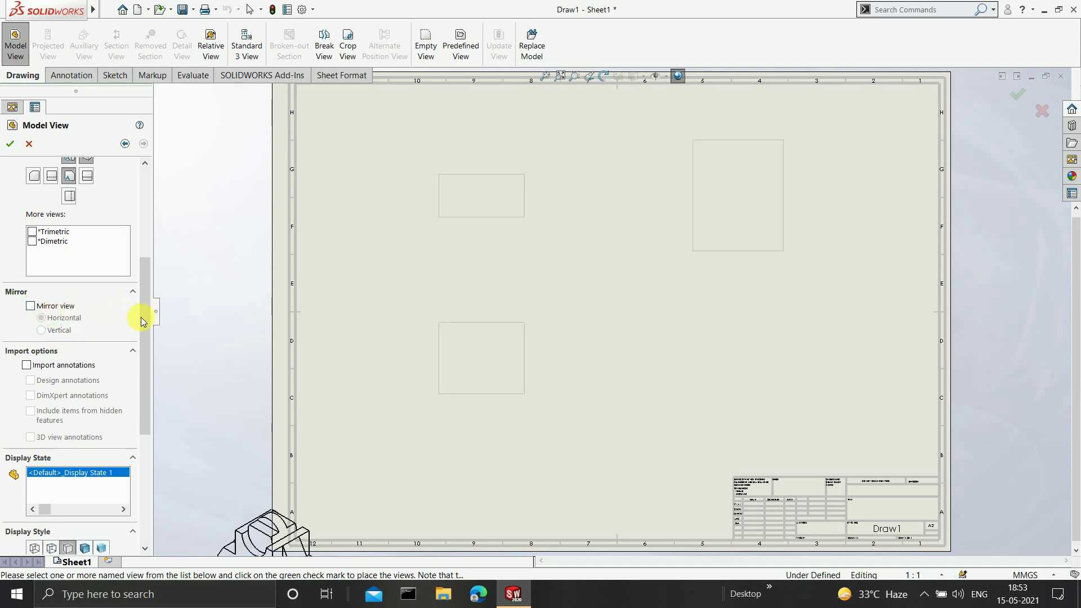
Enable annotation import for the model views, including design annotations and items from hidden features
drag(143, 318, 141, 334)
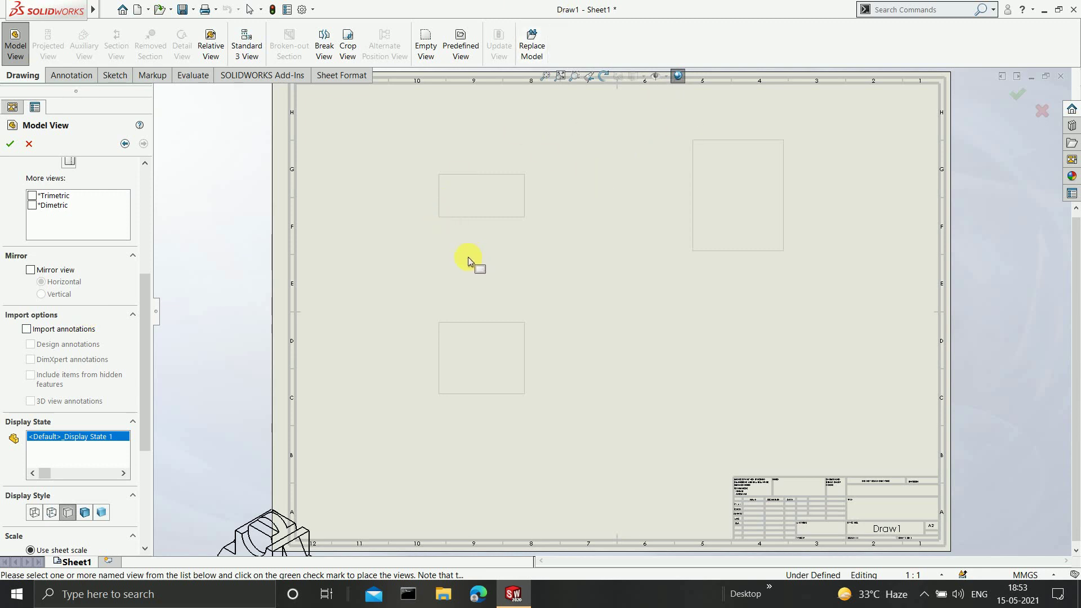
click(27, 329)
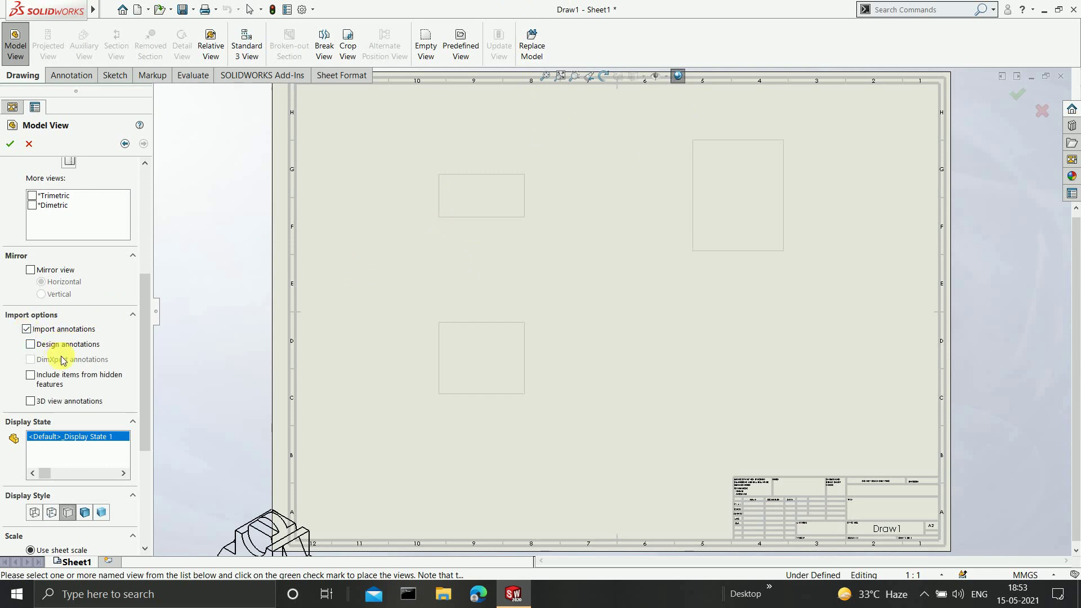
click(31, 346)
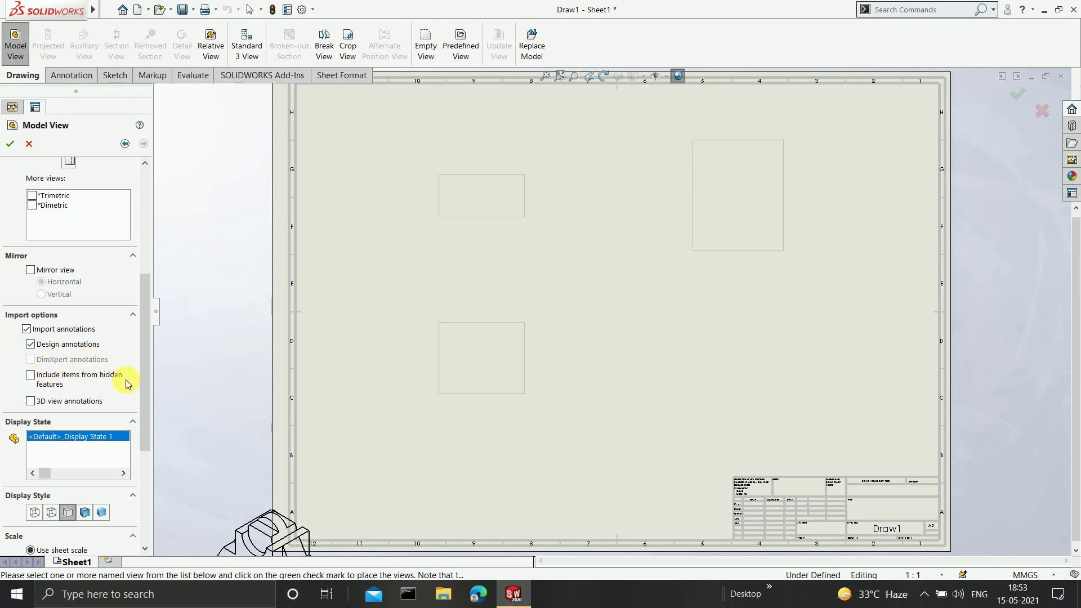
click(32, 378)
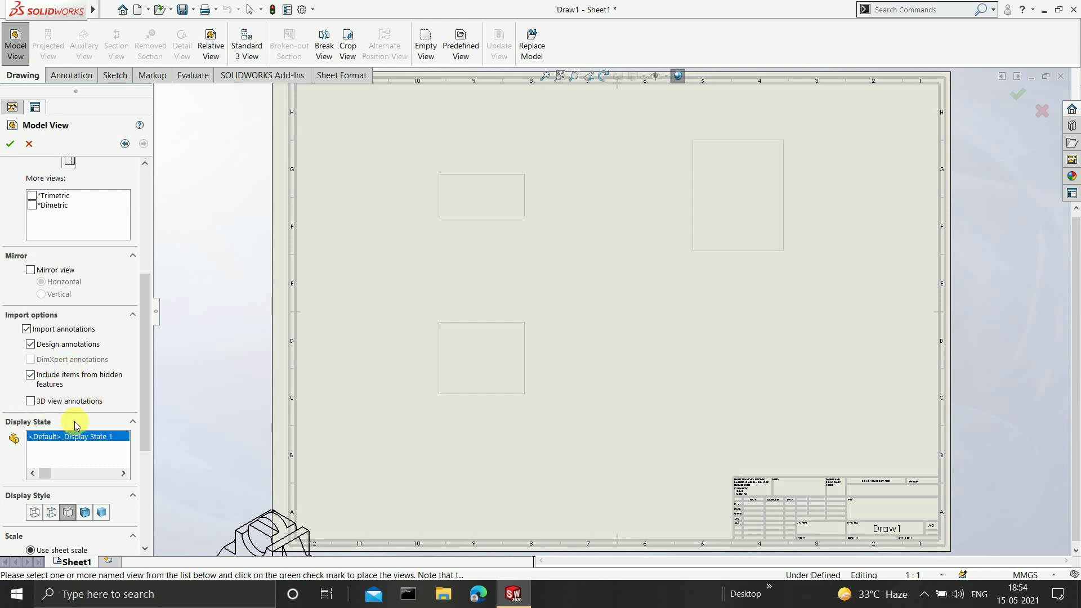
Try the shaded, shaded with edges, hidden lines removed, hidden lines visible and wireframe display styles on the model preview
drag(144, 362, 145, 422)
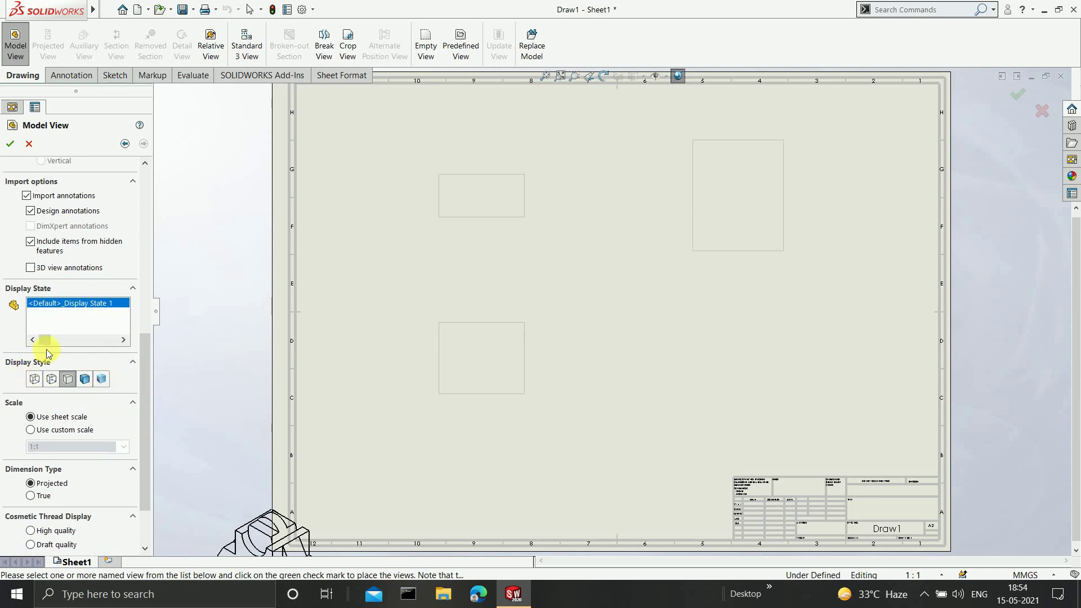
scroll(262, 521, down, 2)
scroll(379, 468, up, 1)
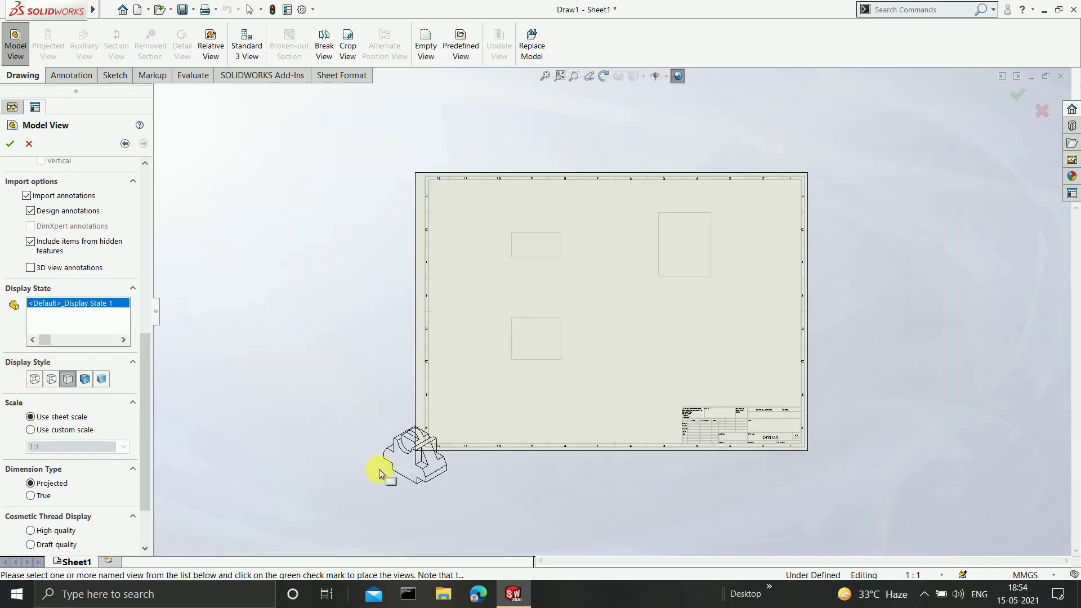
scroll(458, 422, up, 3)
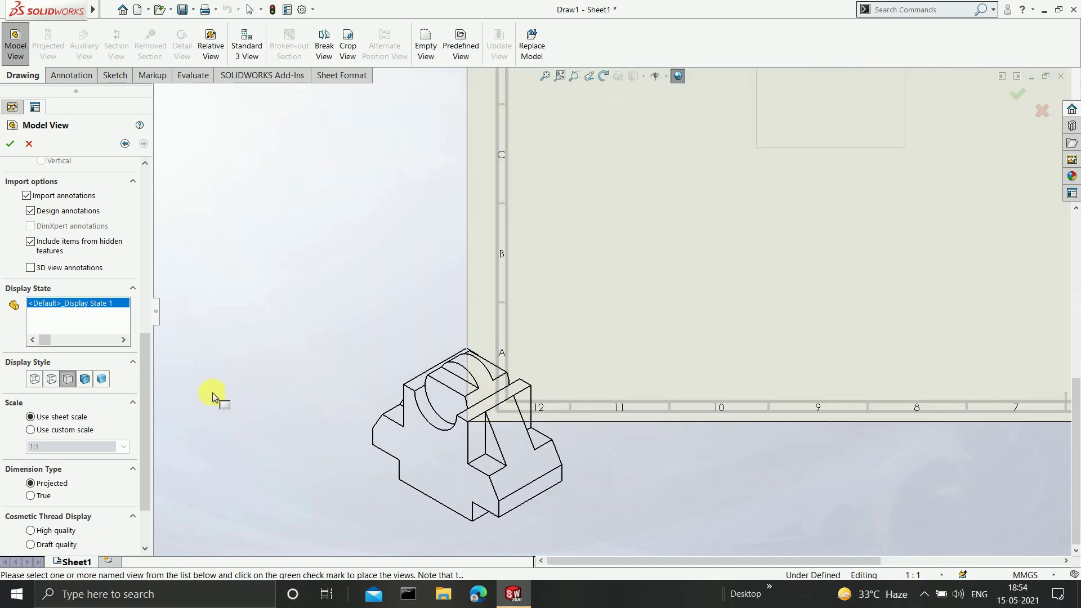
click(100, 379)
scroll(458, 451, up, 4)
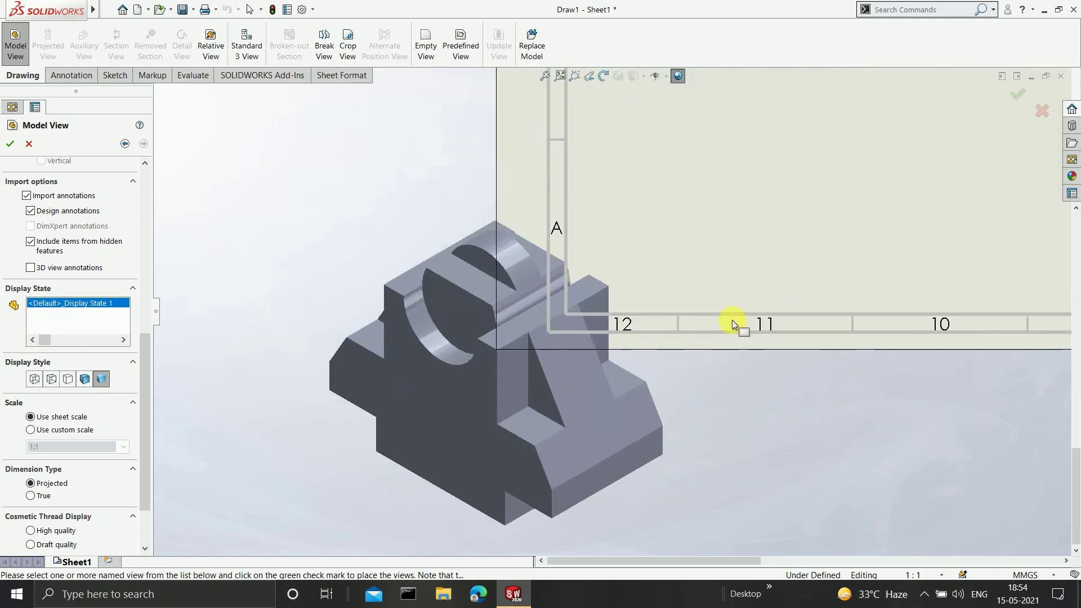
click(85, 380)
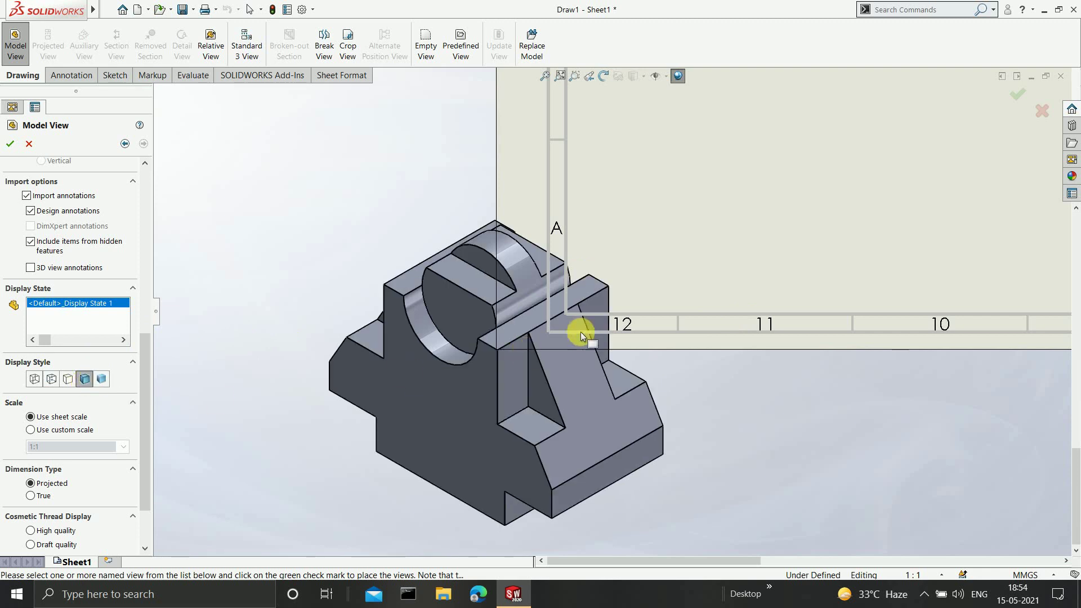
click(69, 380)
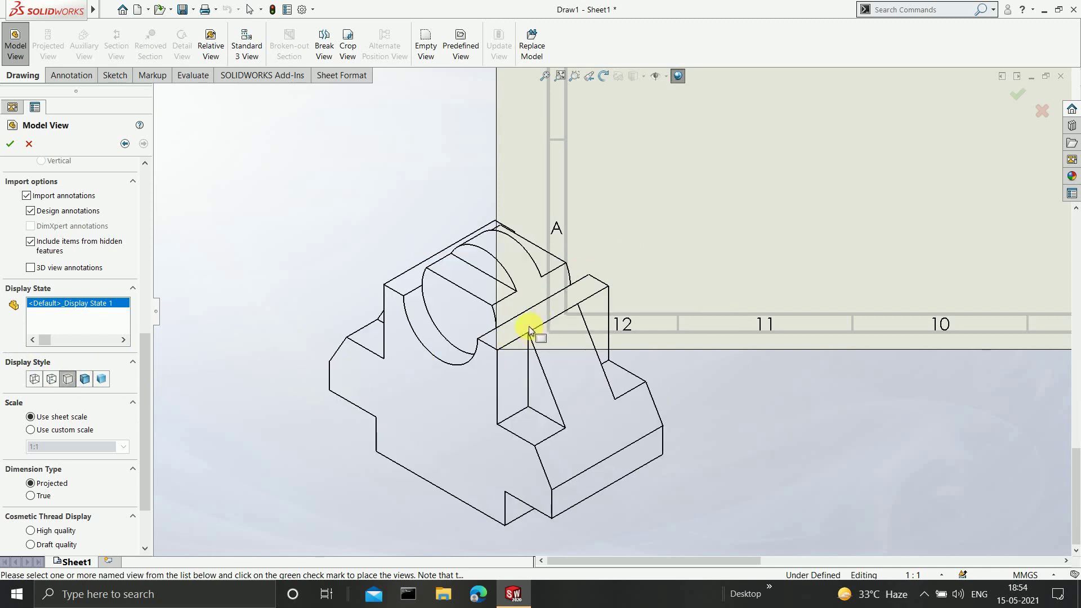
click(49, 380)
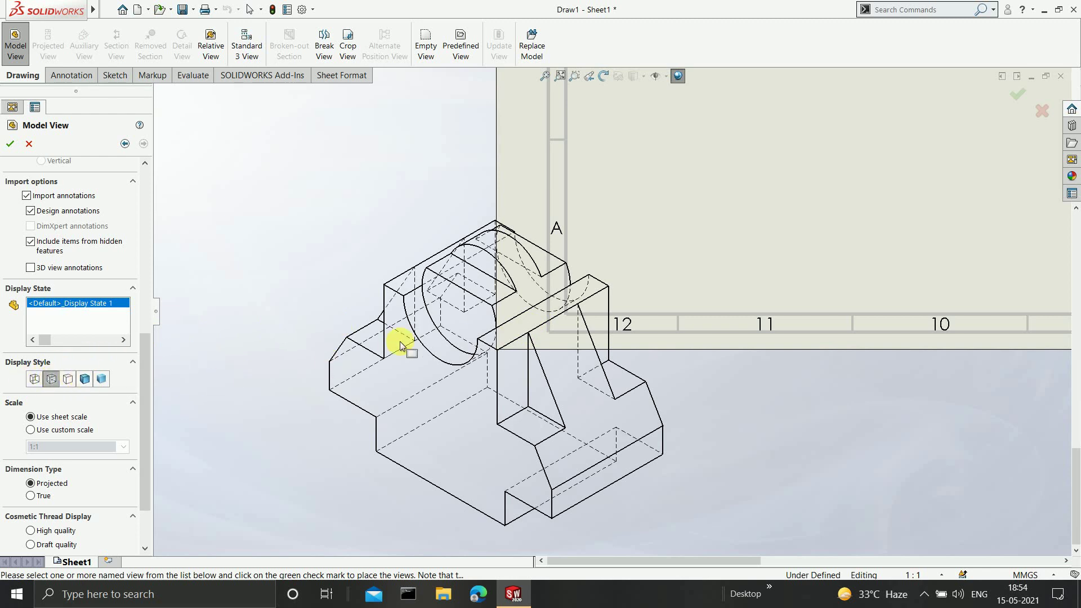
click(35, 379)
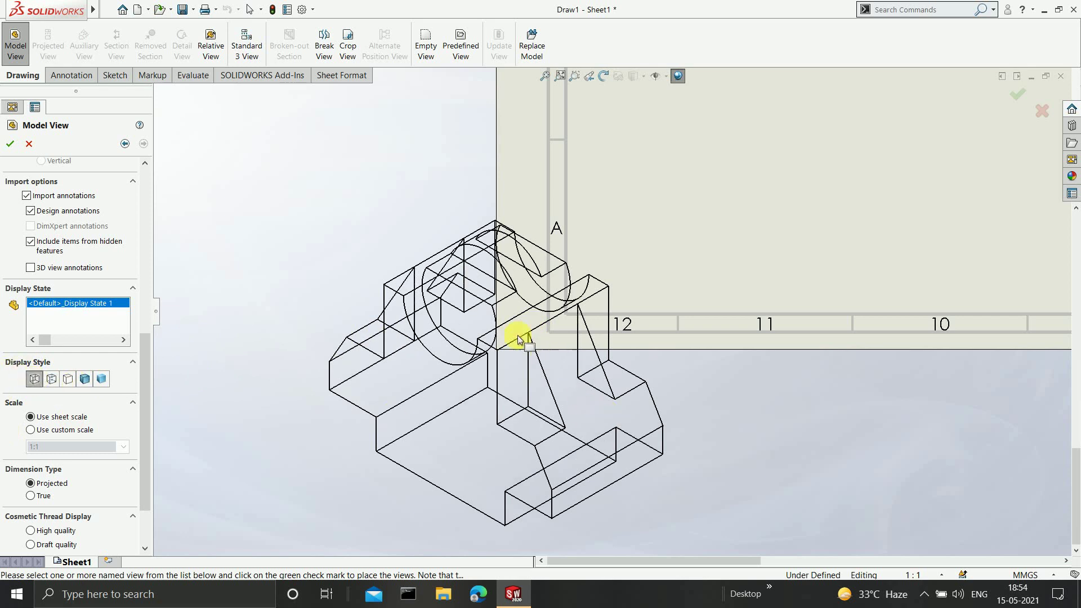
scroll(523, 334, up, 3)
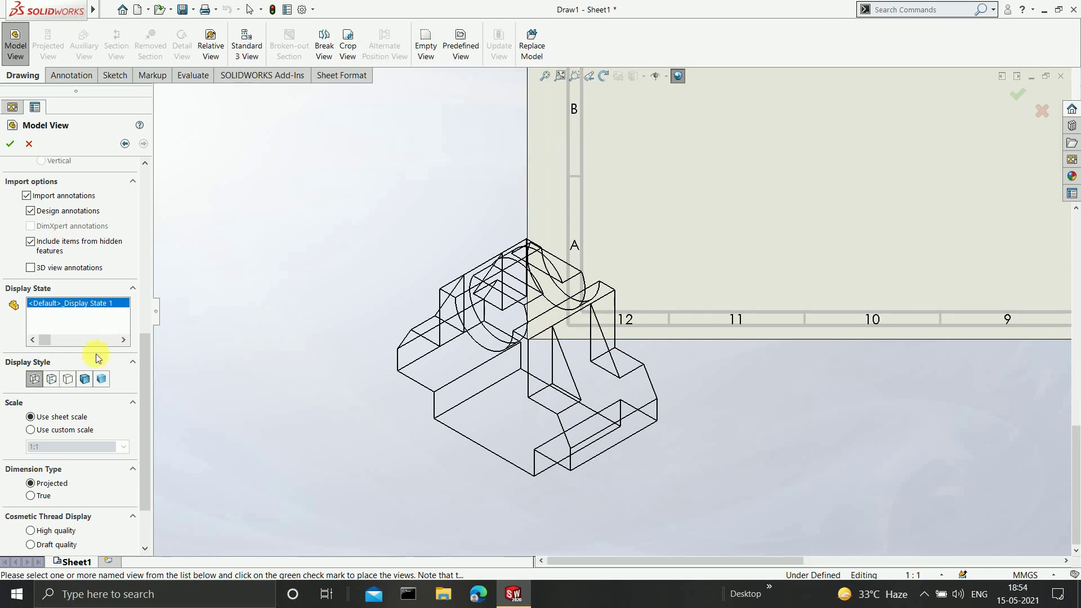
Set the display style of the model views to Hidden Lines Visible
click(51, 378)
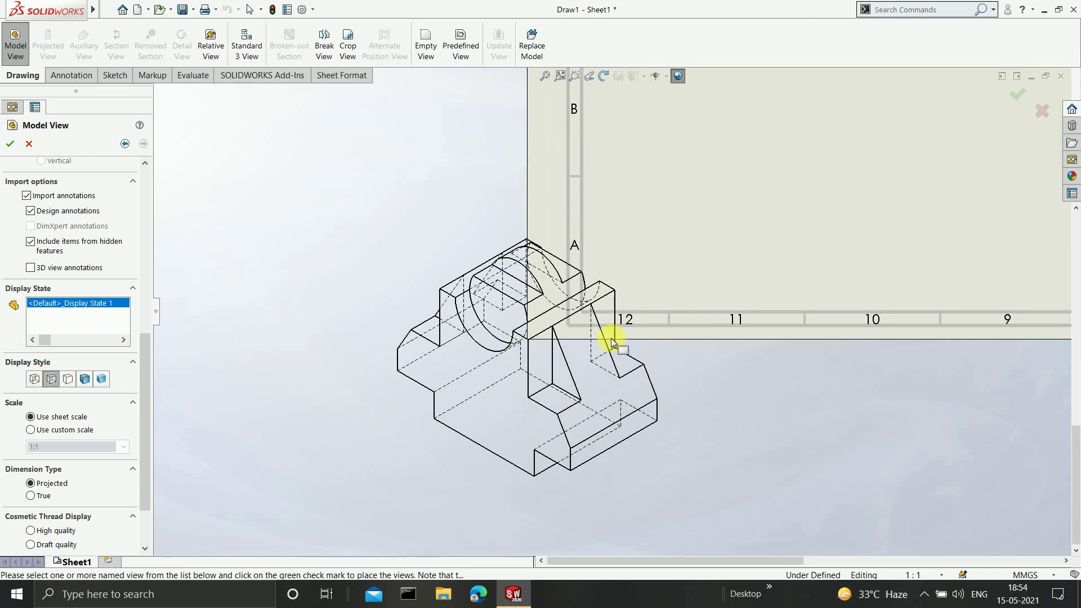
scroll(757, 186, up, 8)
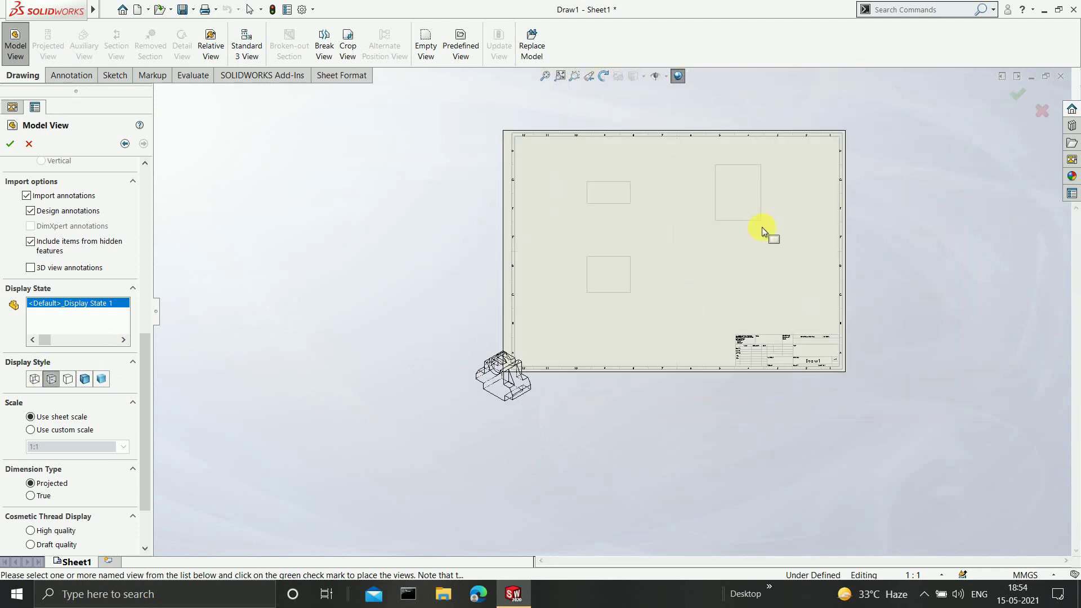
scroll(762, 227, down, 5)
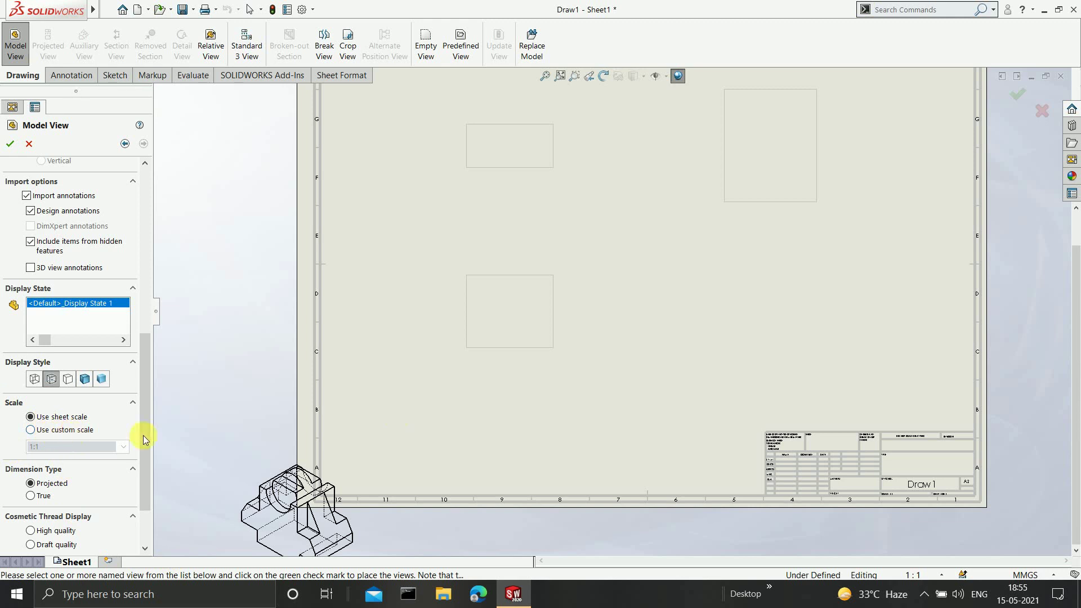
Accept the model view settings, keeping the sheet scale, and place the front, top and isometric views on the sheet
scroll(598, 197, up, 2)
scroll(598, 207, down, 2)
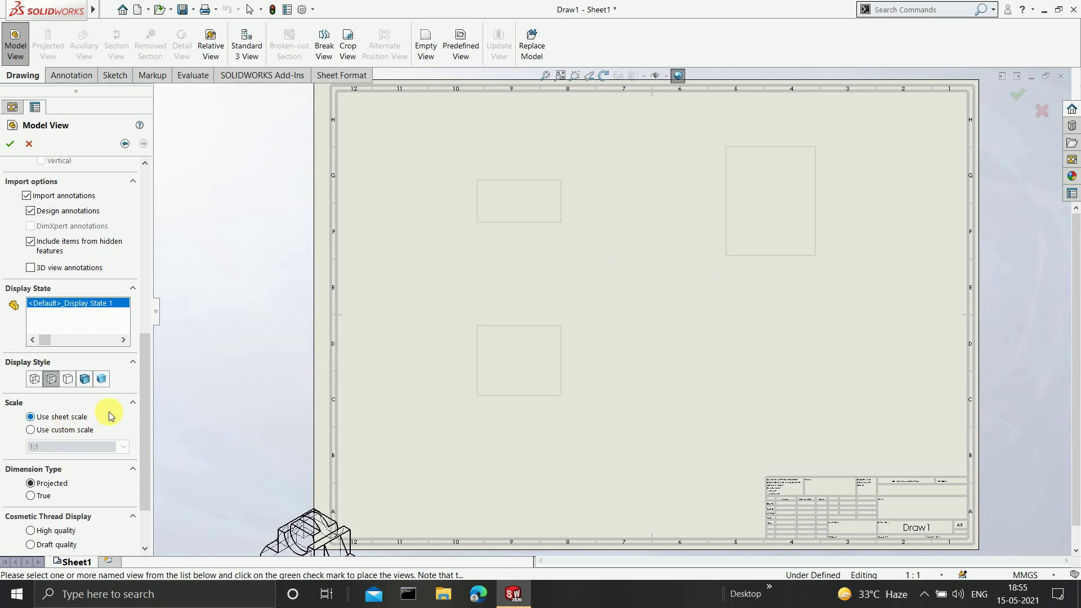
scroll(116, 413, down, 1)
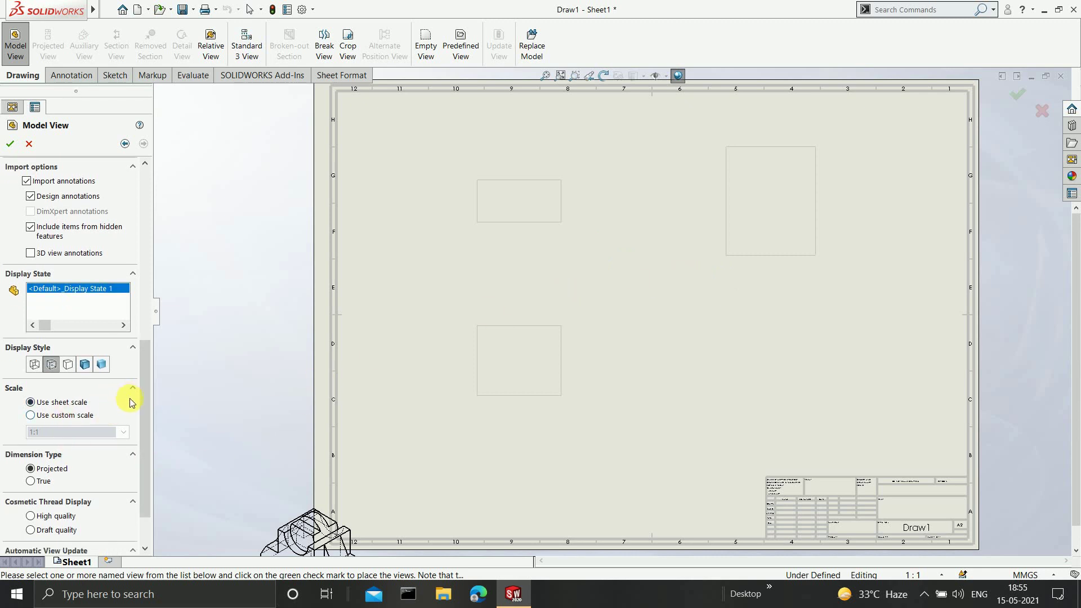
scroll(141, 397, down, 4)
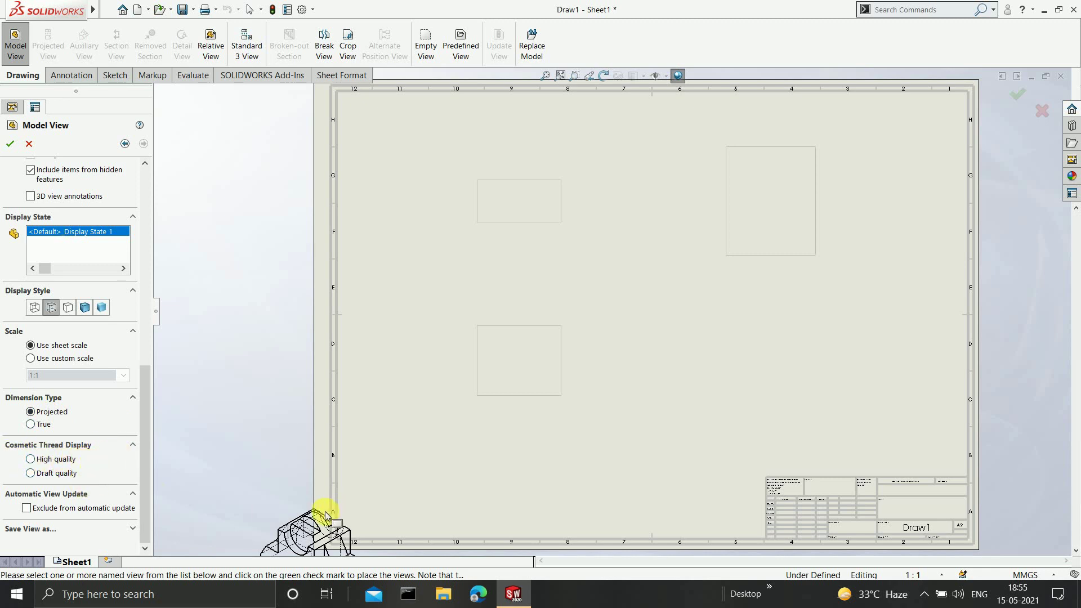
scroll(582, 409, up, 2)
scroll(645, 340, up, 1)
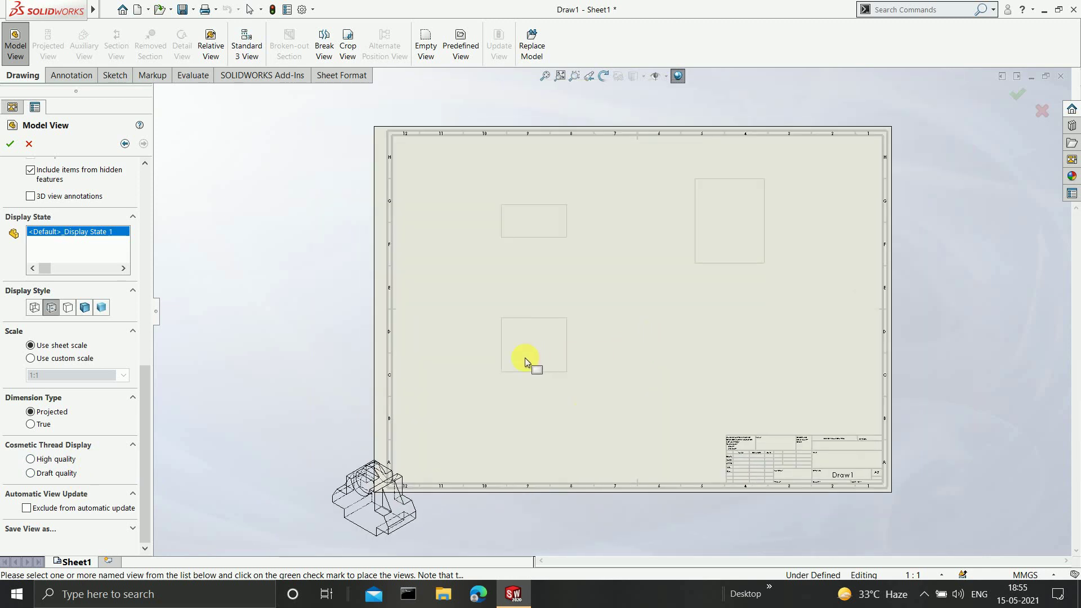
scroll(641, 302, down, 1)
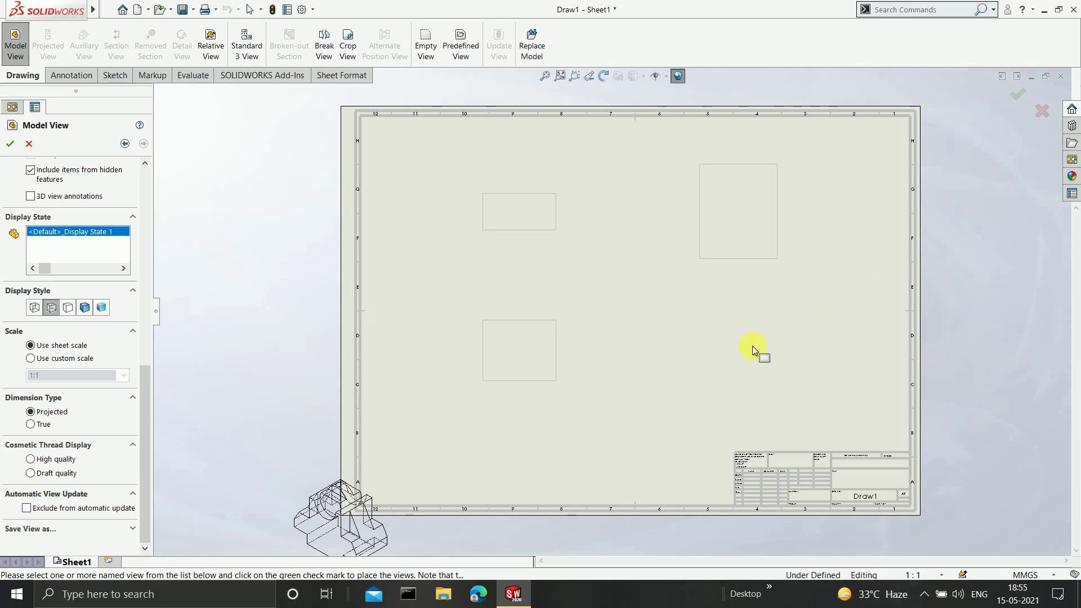
click(9, 145)
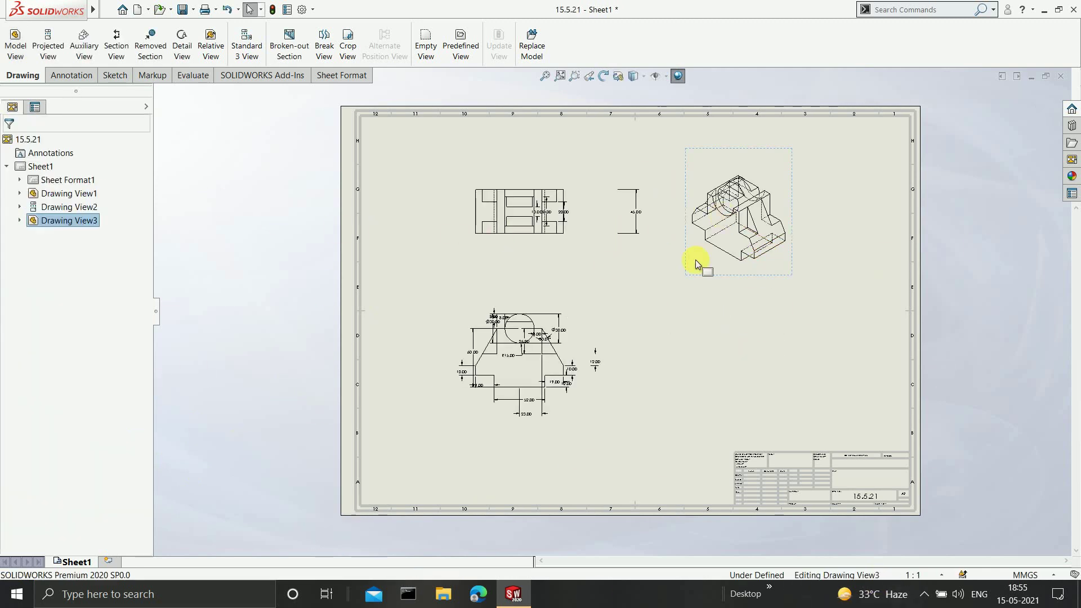
Try a custom scale of 1:2 on the isometric view and return it to the sheet scale
scroll(698, 265, down, 5)
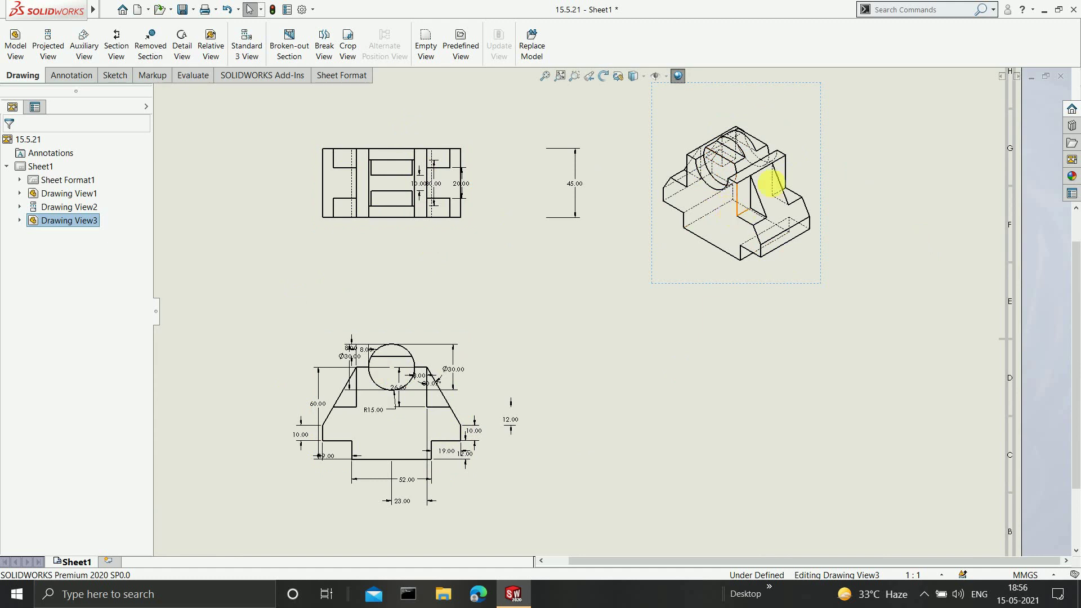
key(f)
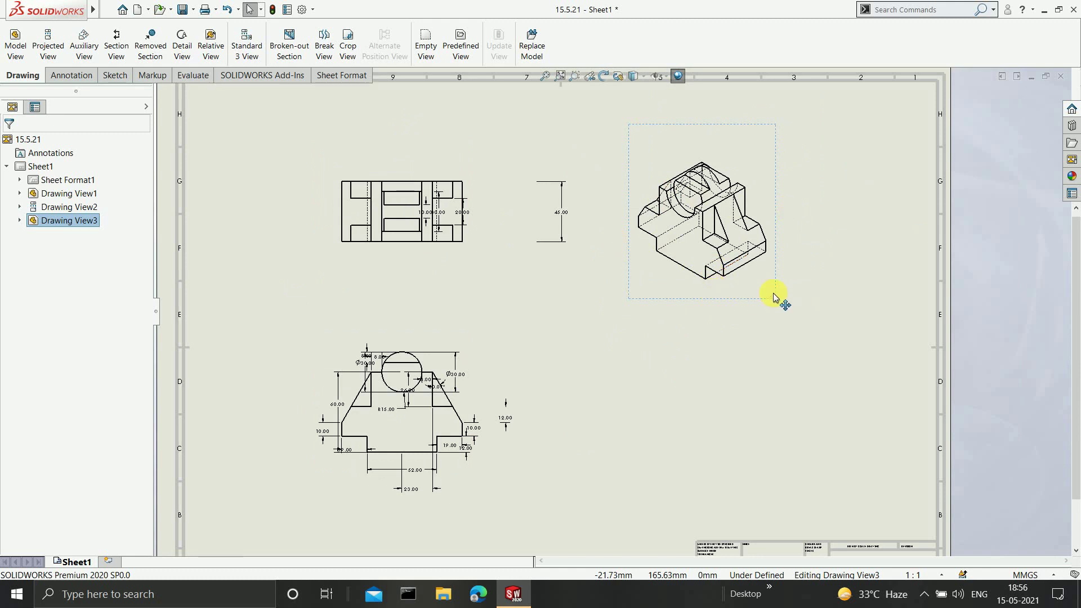
click(681, 188)
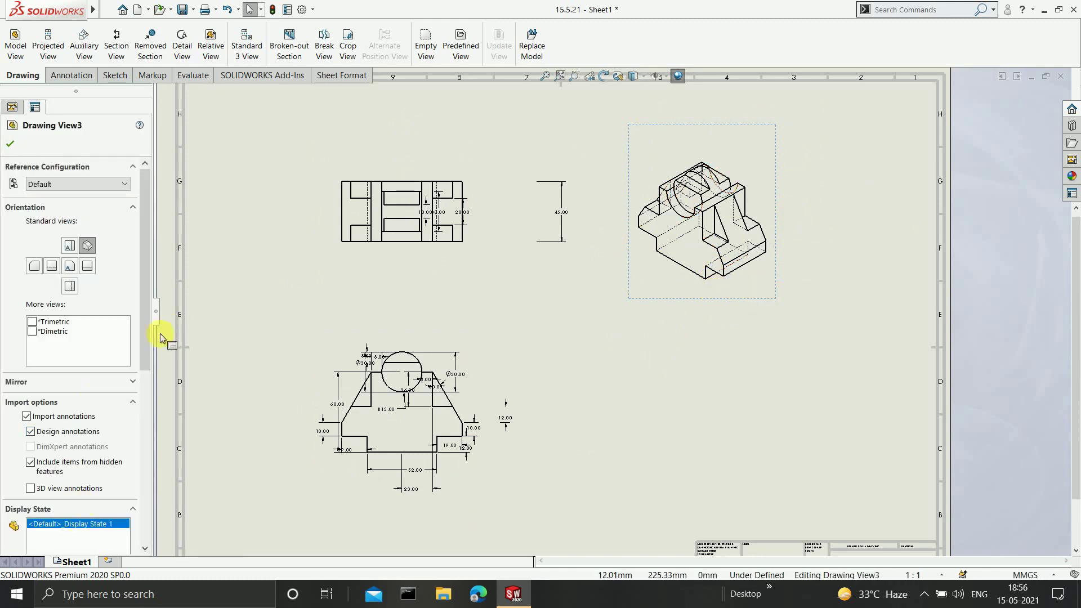
drag(150, 356, 152, 454)
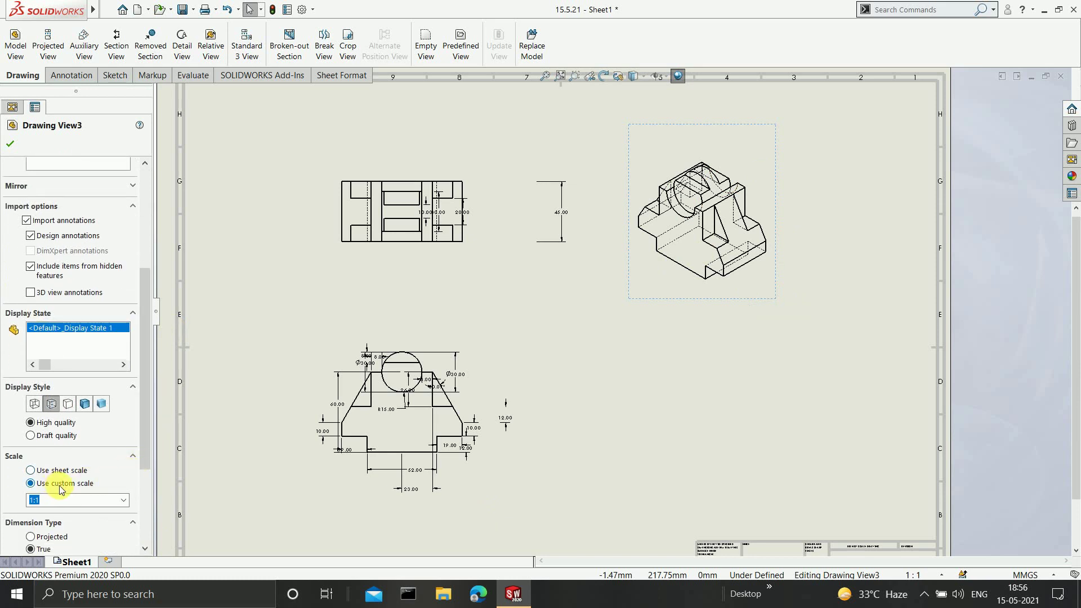
click(123, 500)
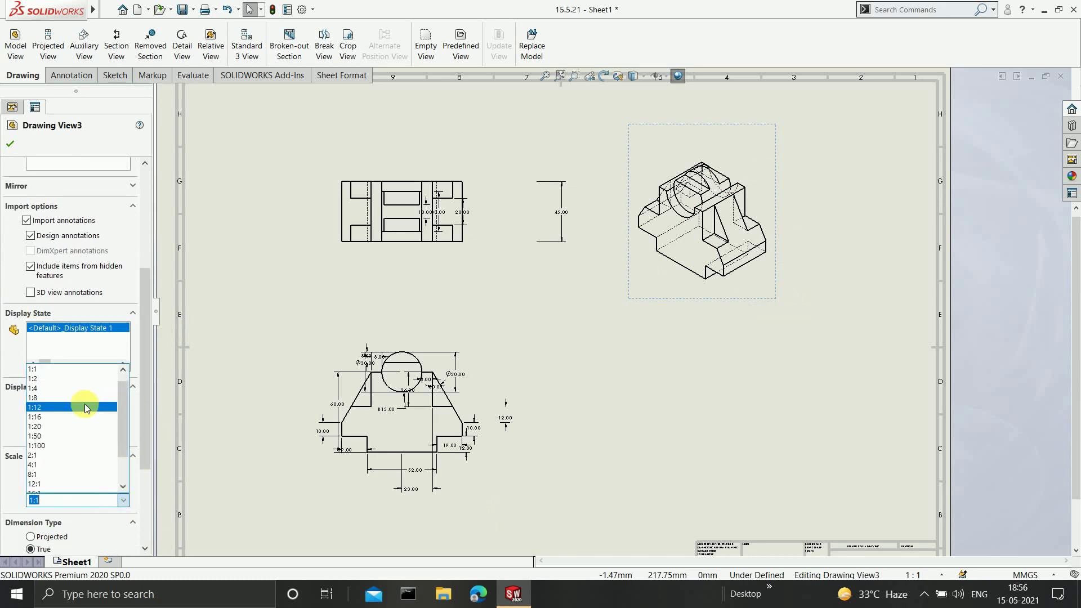
click(72, 378)
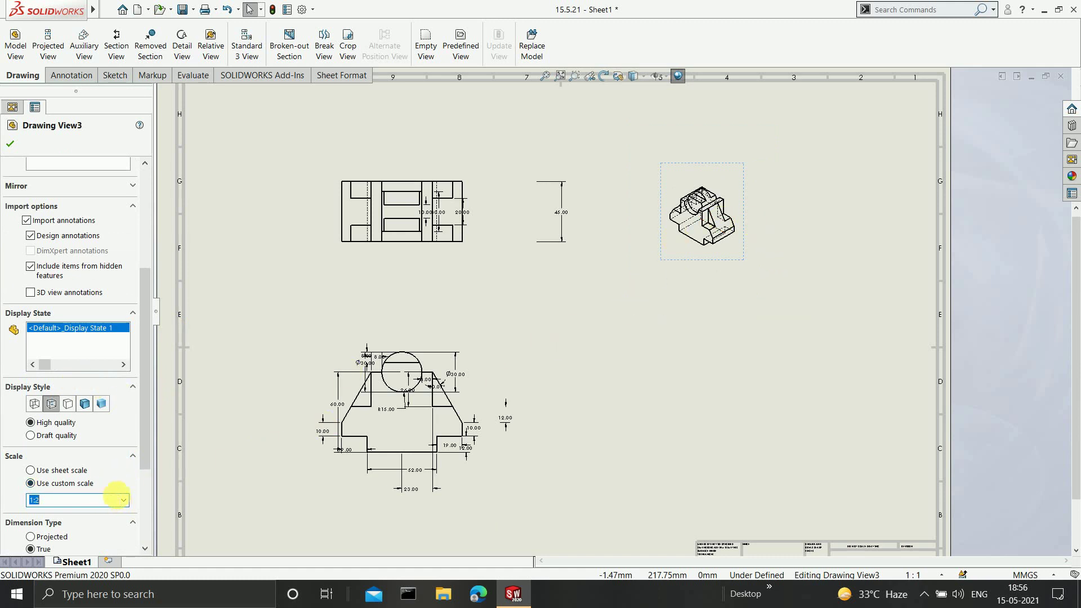
click(57, 471)
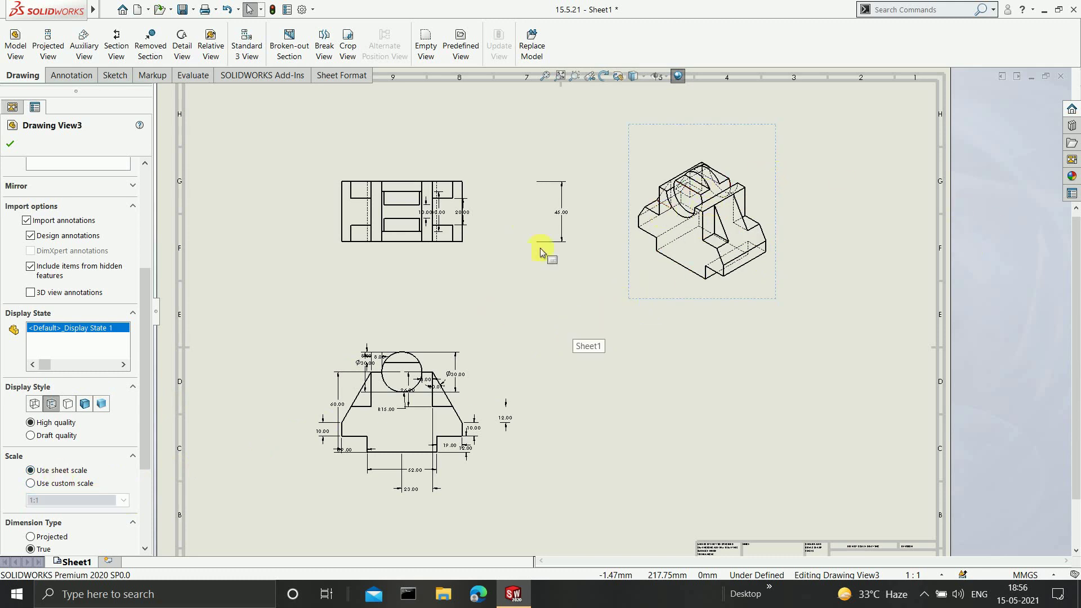
click(10, 143)
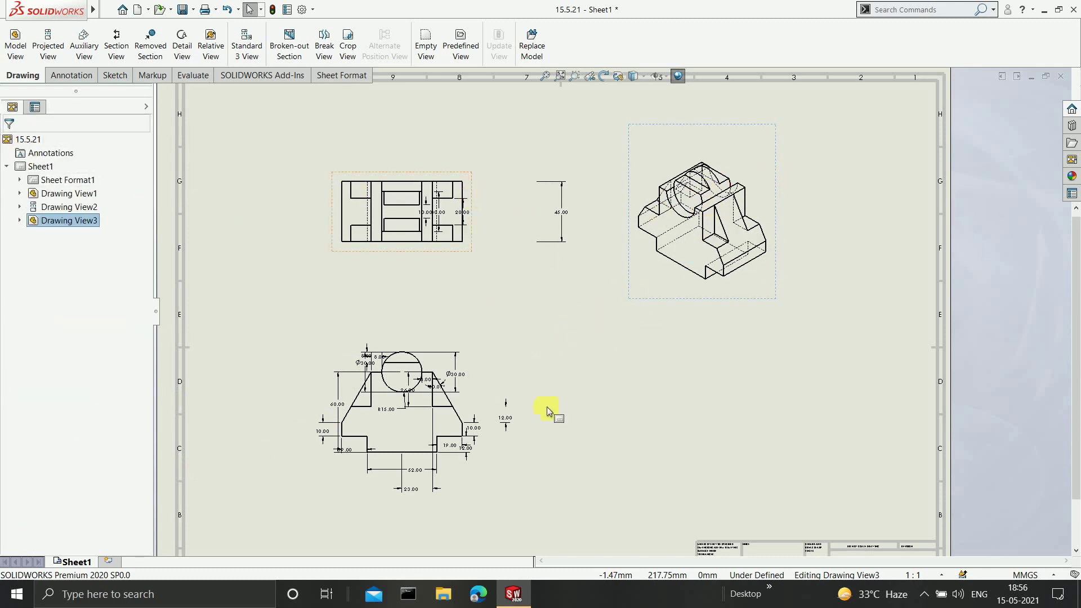
Move the 10 mm, 12 mm and Ø30 vertical dimensions on the front view's right side farther out from the outline
scroll(453, 454, down, 5)
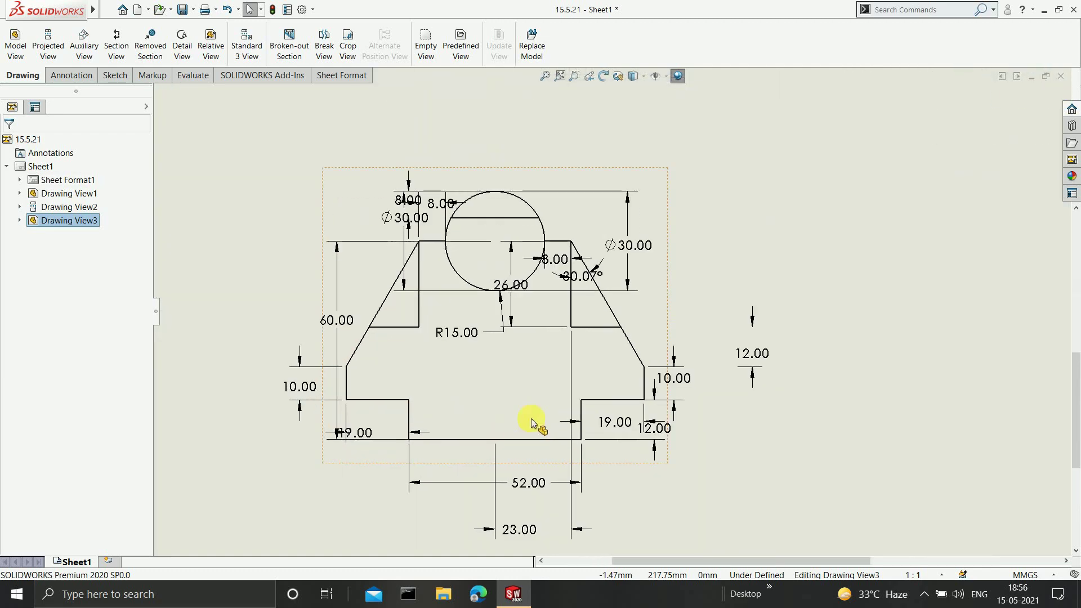
scroll(552, 388, up, 4)
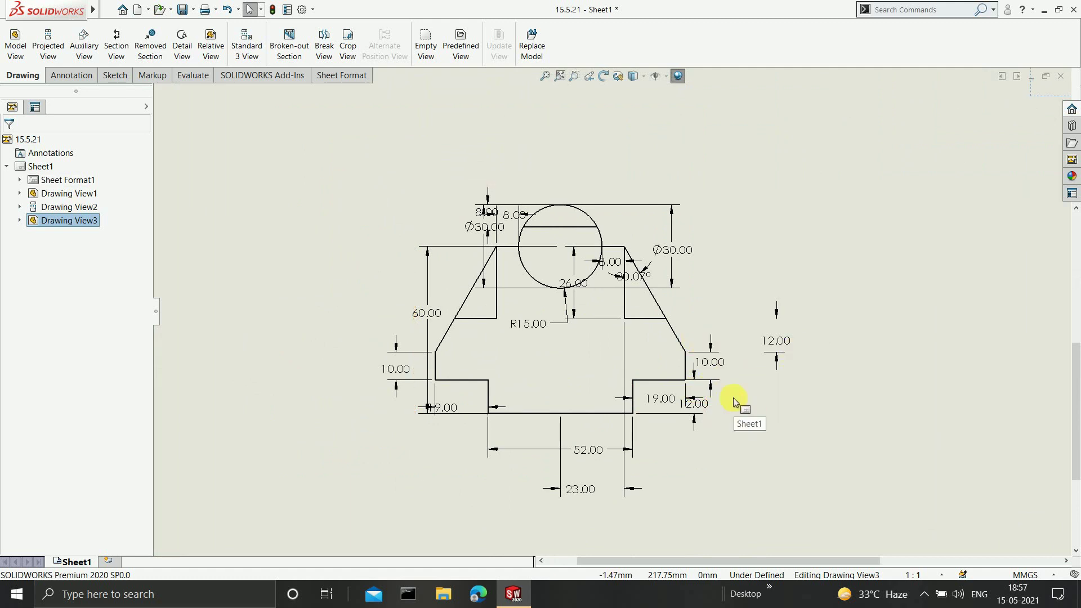
click(729, 377)
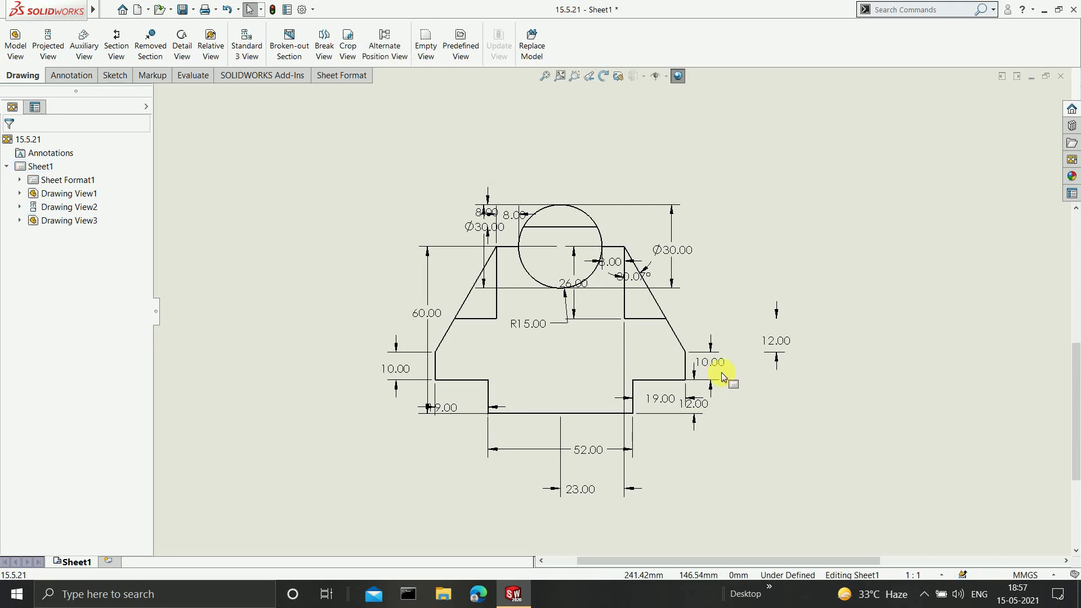
click(715, 367)
drag(715, 367, 787, 342)
drag(668, 256, 764, 260)
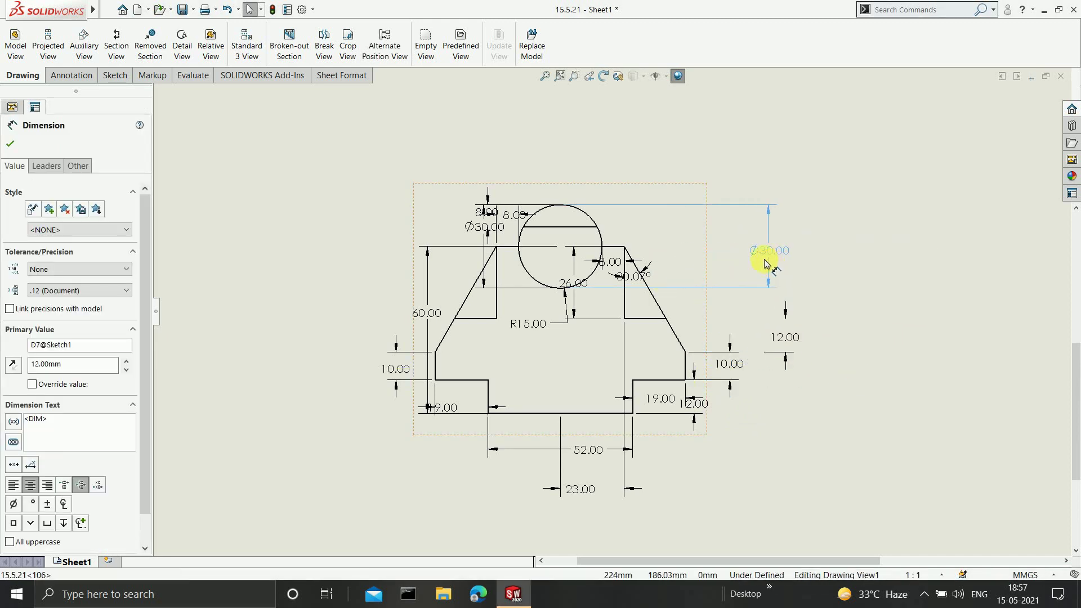
Separate the front view's overlapping 30.07°, 8 mm, left Ø30, 60 mm, left 19 mm and 23 mm dimensions, placing both horizontal 8 mm dimensions above the outline
drag(630, 280, 642, 301)
drag(608, 264, 614, 170)
drag(510, 216, 474, 219)
drag(426, 315, 340, 302)
drag(441, 410, 453, 406)
click(569, 485)
drag(569, 489, 594, 481)
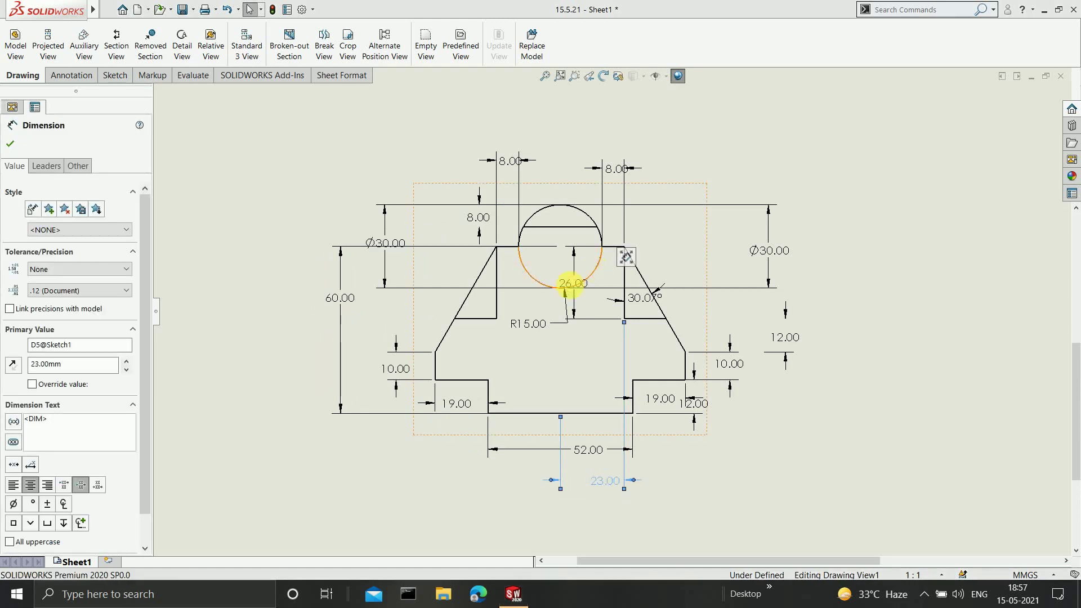
Move the front view's 26 mm and lower 12 mm dimensions right of the outline, both 19 mm dimensions below it, and shift the R15 label
drag(572, 283, 813, 282)
drag(533, 326, 550, 343)
drag(712, 415, 762, 398)
drag(660, 399, 658, 465)
drag(475, 408, 471, 468)
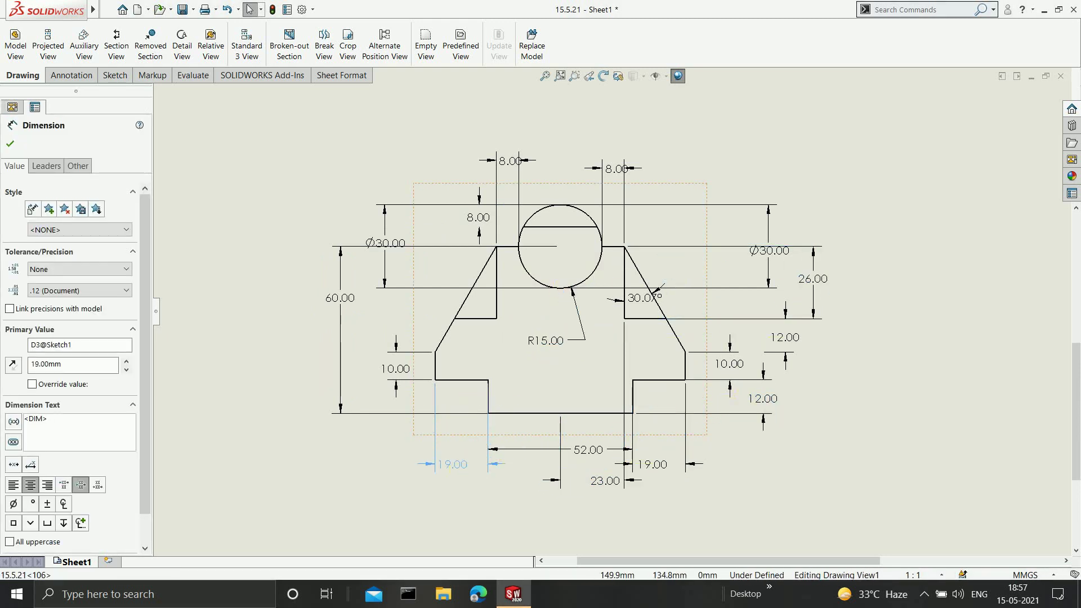
click(614, 169)
Move the top view's 20 mm, 30 mm and 10 mm dimensions outside its outline, spaced side by side before the 45 mm dimension
scroll(683, 277, up, 8)
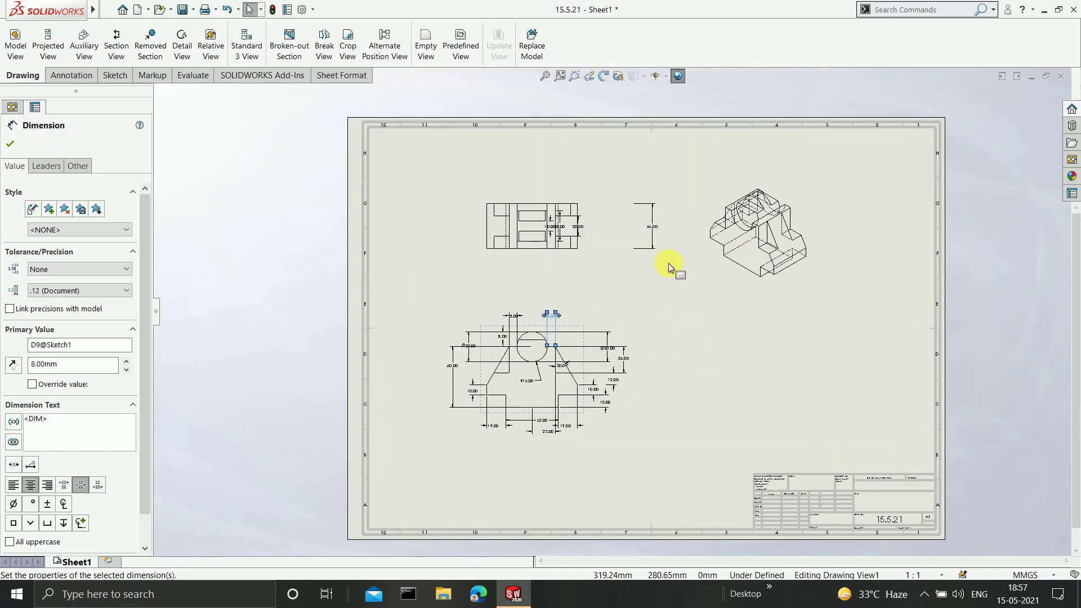
scroll(668, 262, up, 3)
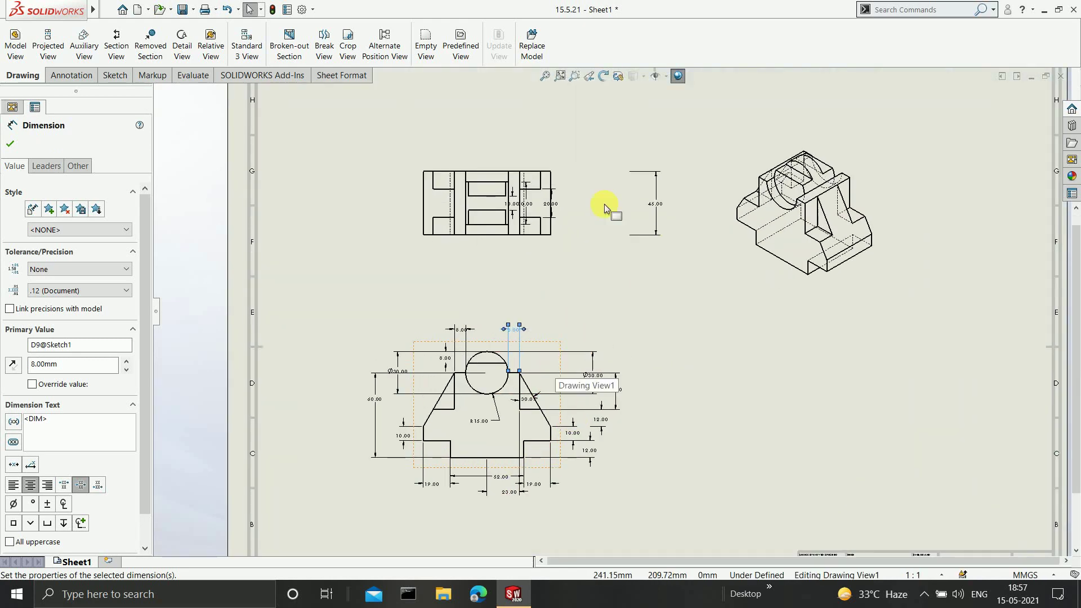
scroll(569, 265, up, 5)
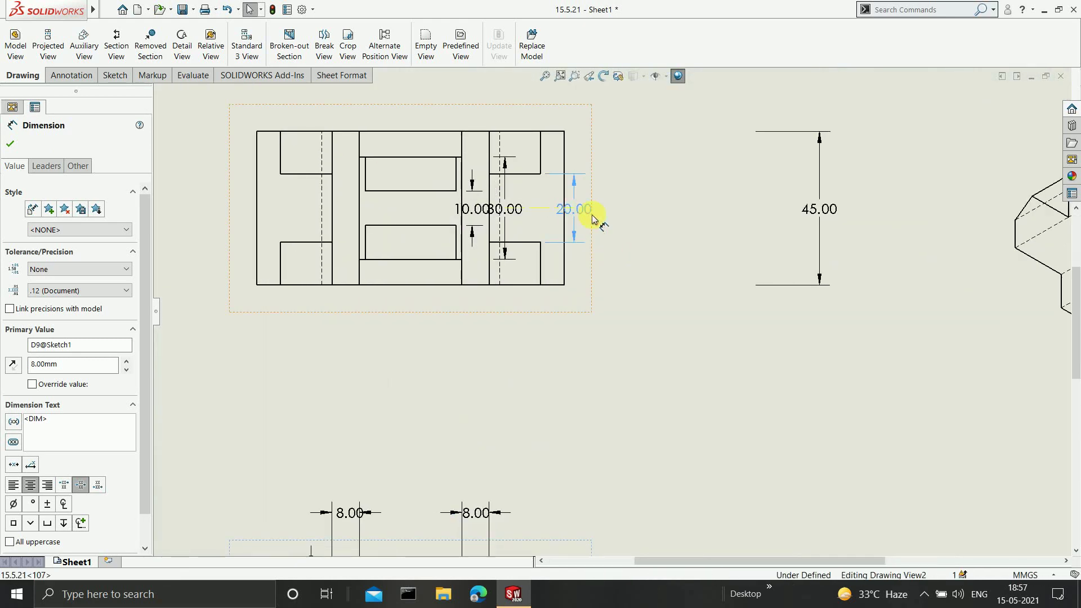
drag(592, 218, 622, 213)
drag(518, 213, 673, 210)
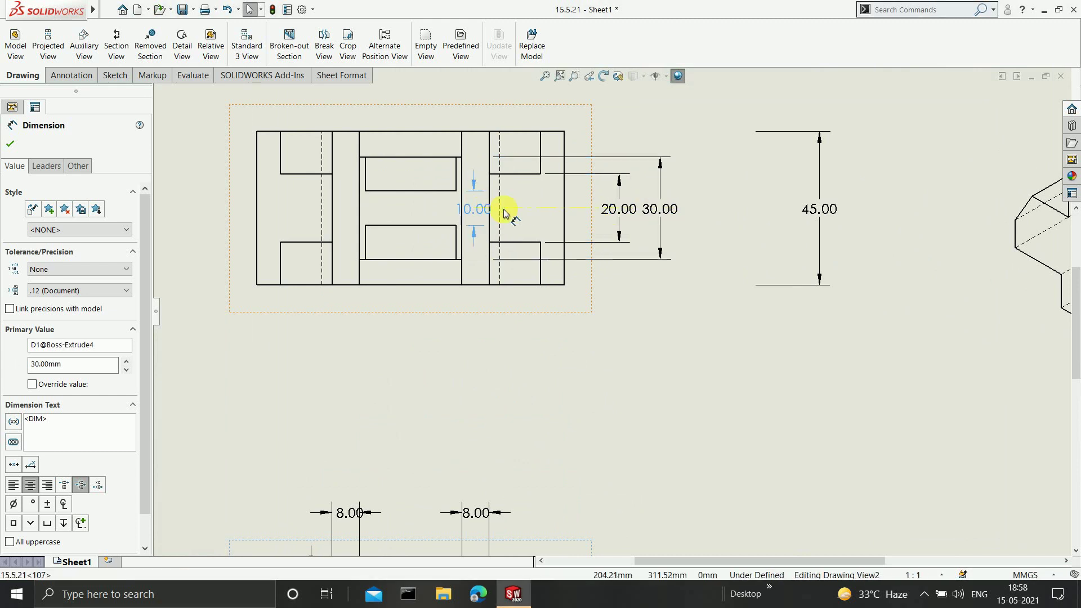
drag(504, 213, 714, 213)
scroll(610, 311, down, 3)
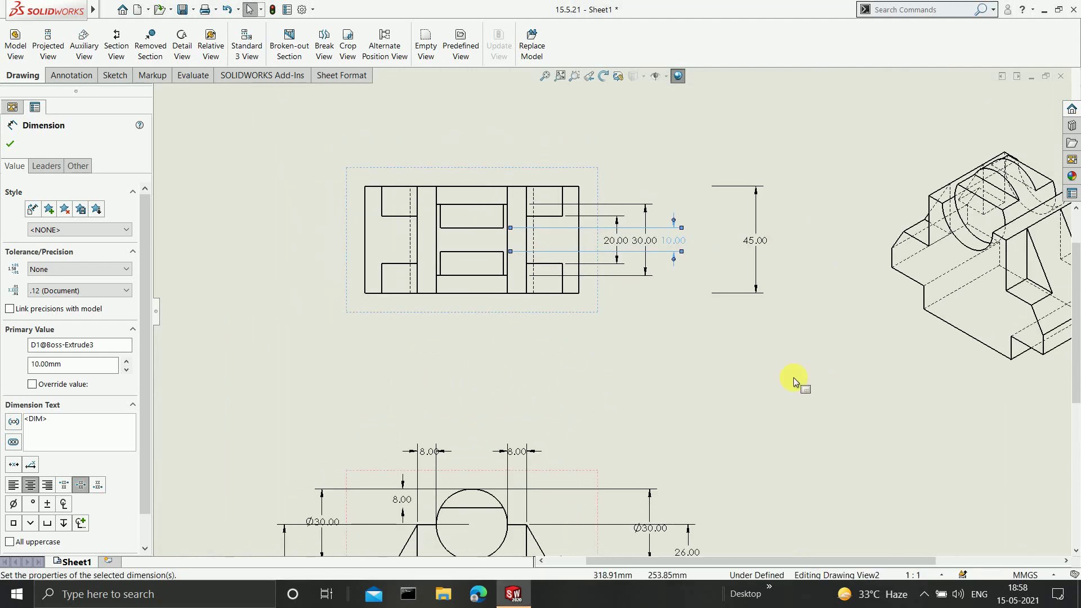
scroll(788, 380, down, 4)
scroll(674, 432, up, 5)
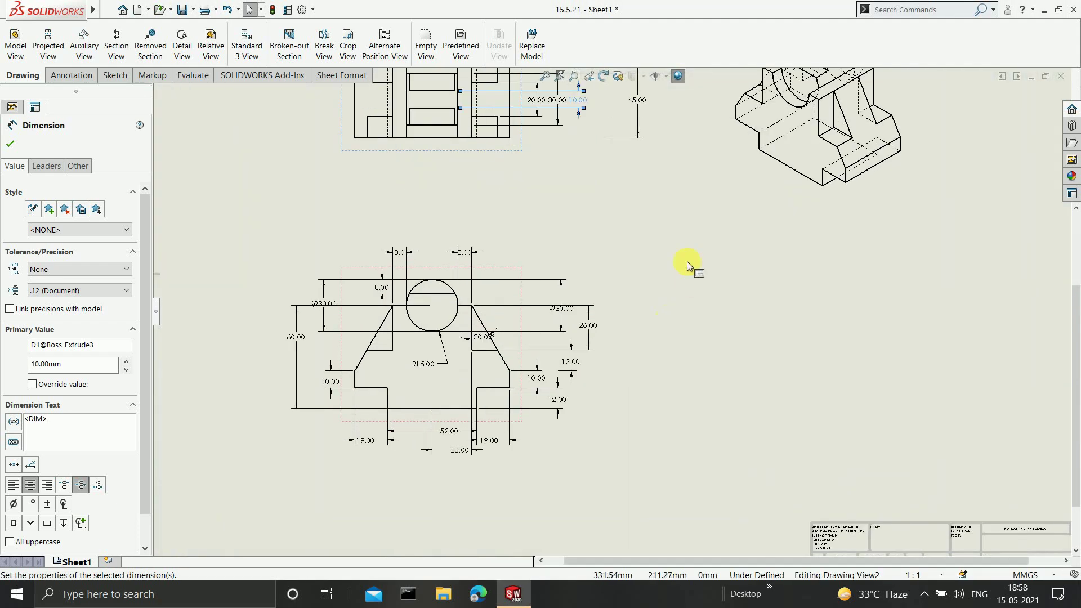
scroll(686, 261, down, 4)
scroll(676, 219, up, 4)
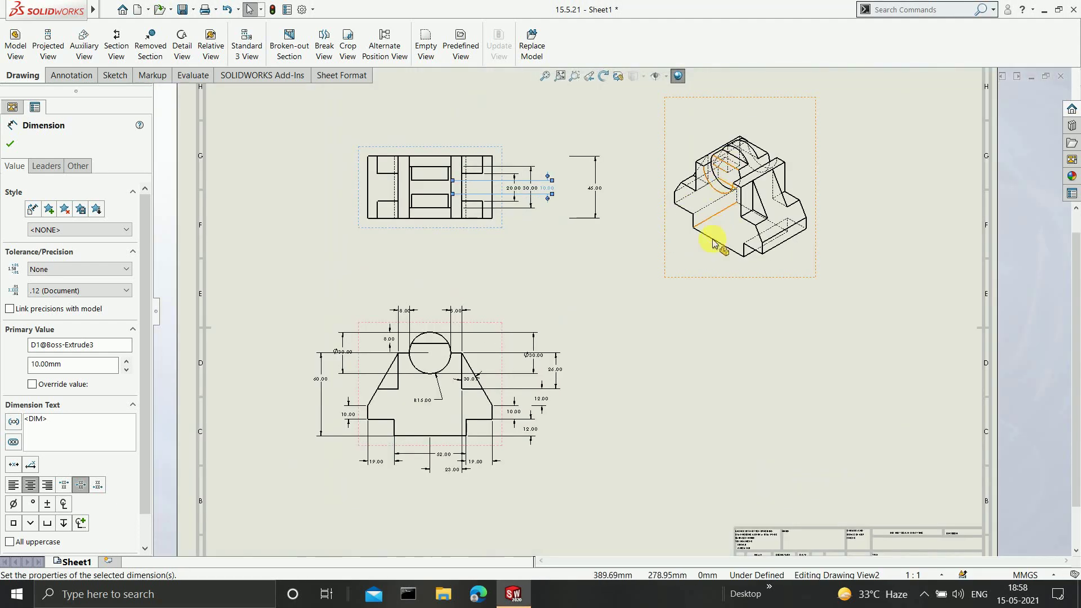
click(9, 145)
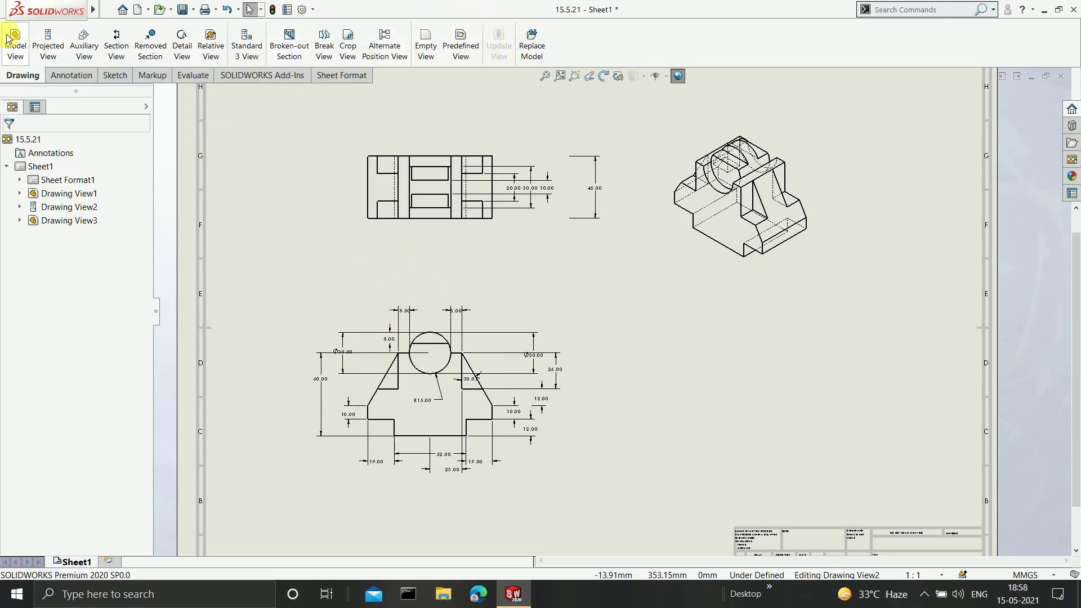
Insert front and top model views of the Exhaust manifold part from the Downloads folder using Create multiple views
click(426, 44)
scroll(661, 337, up, 2)
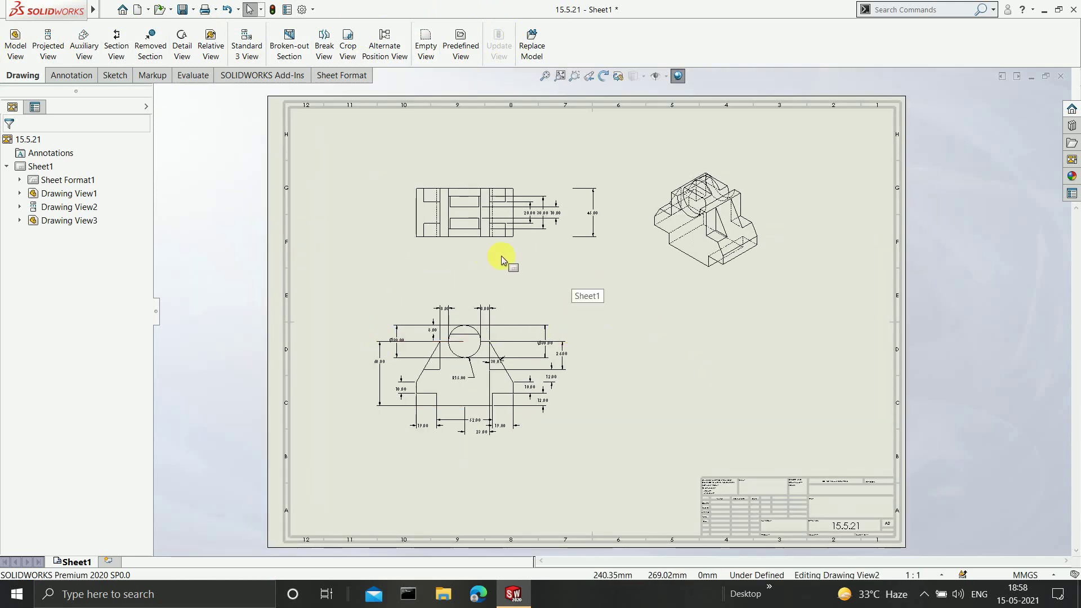
click(19, 39)
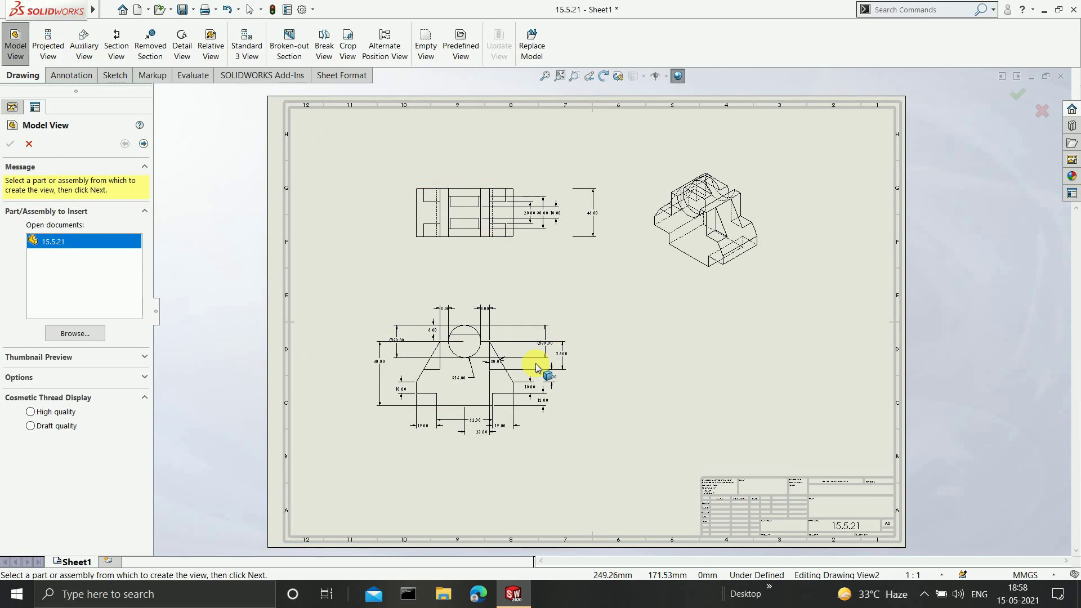
click(74, 334)
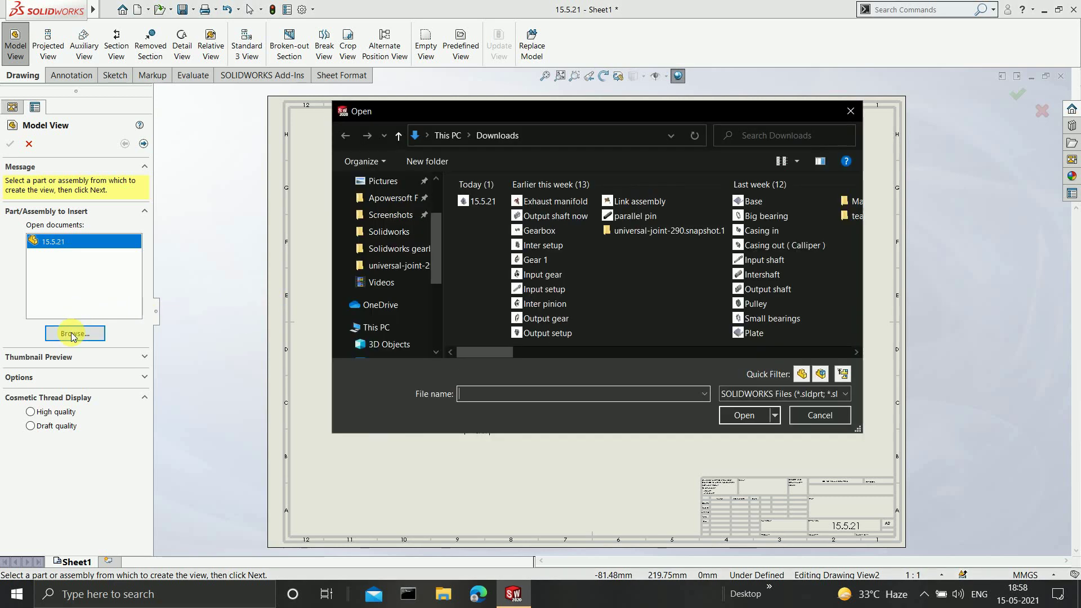
click(539, 203)
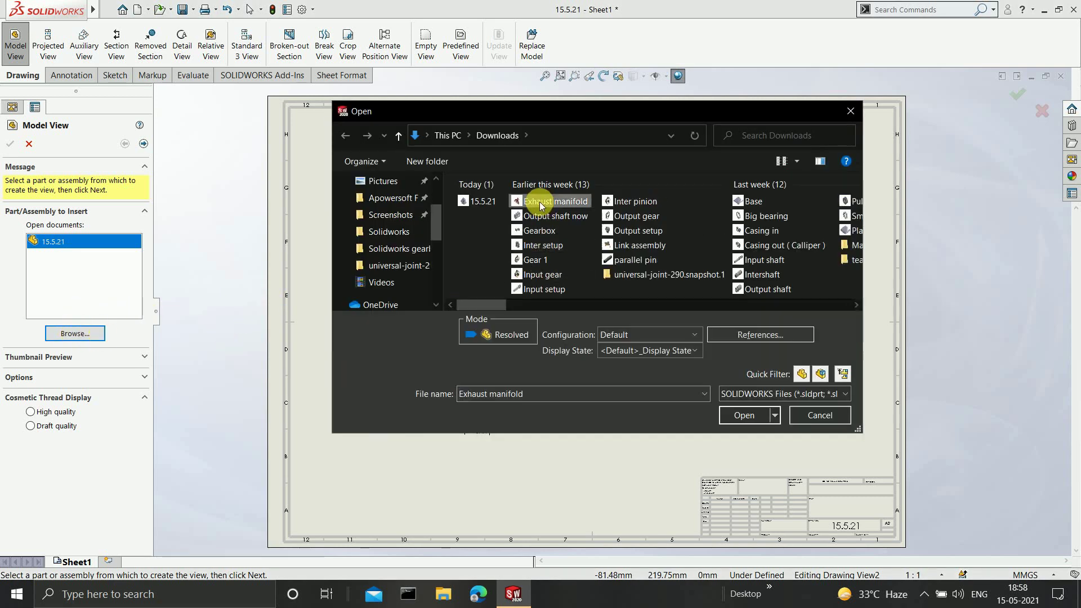
click(742, 414)
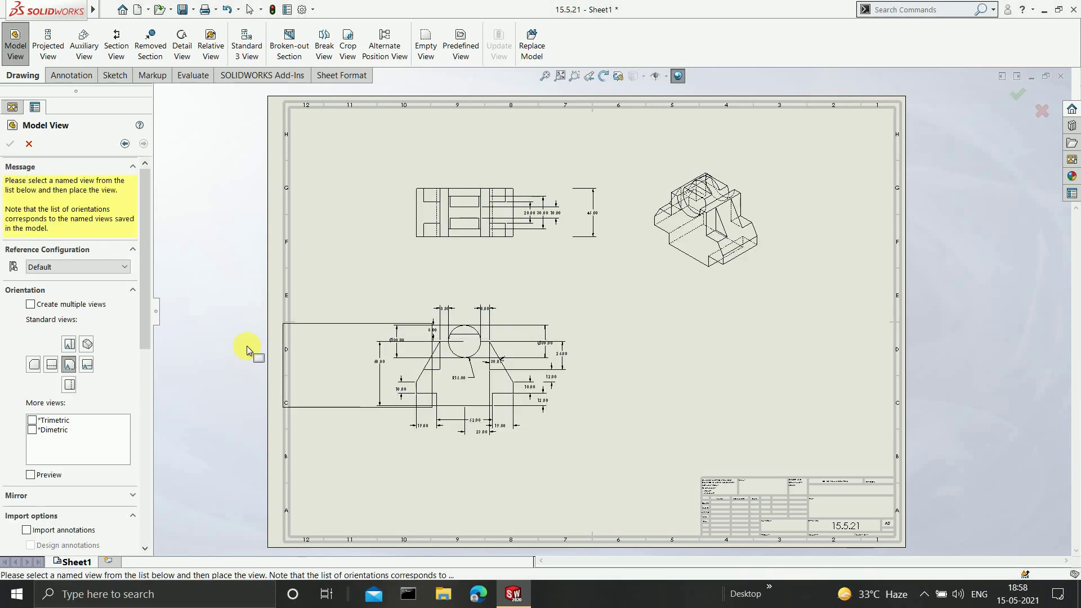
click(46, 304)
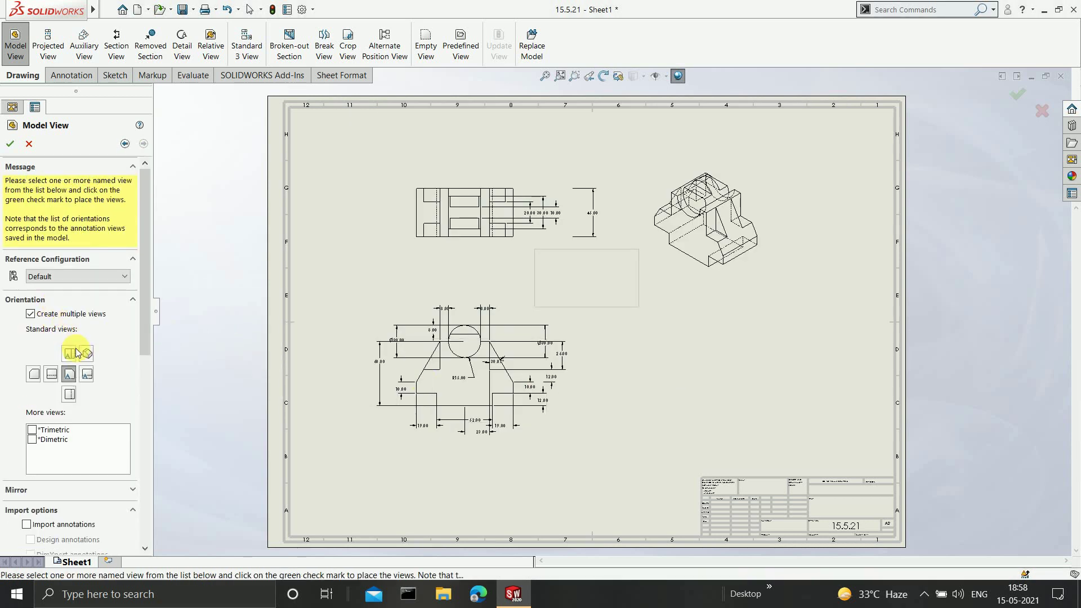
click(74, 353)
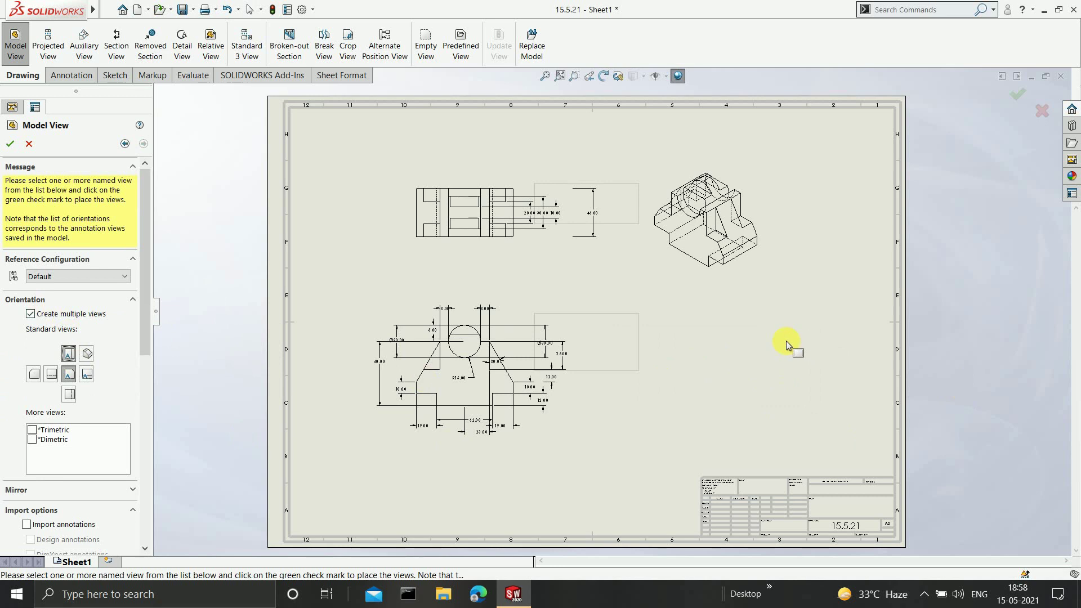
click(10, 144)
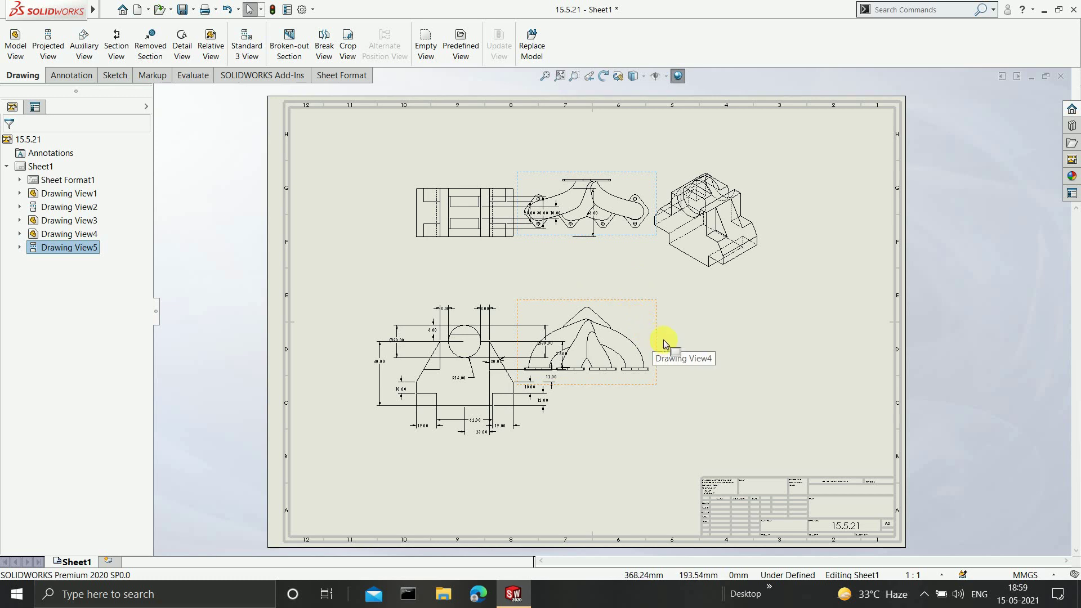
Shift the 15.5.21 part's front and top views toward the sheet's left edge and place its isometric view beside the top view
click(816, 333)
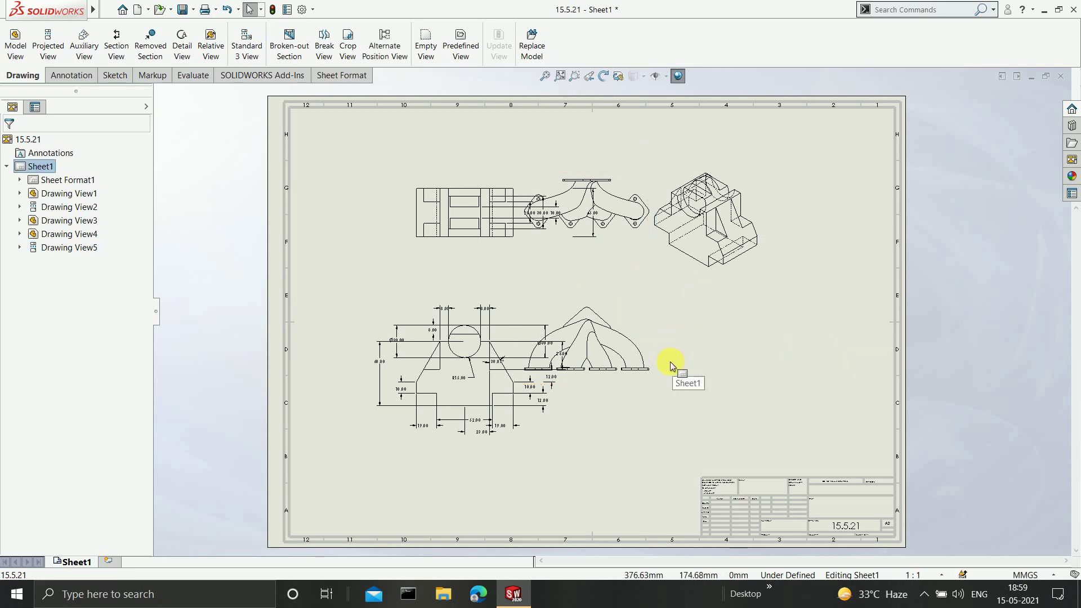
click(470, 234)
click(471, 256)
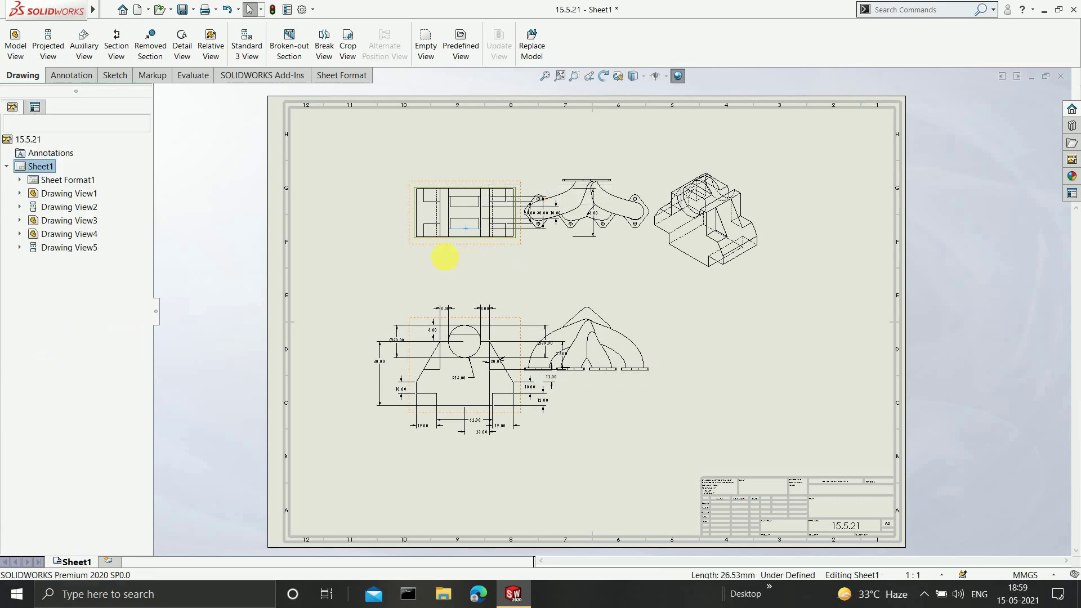
click(466, 276)
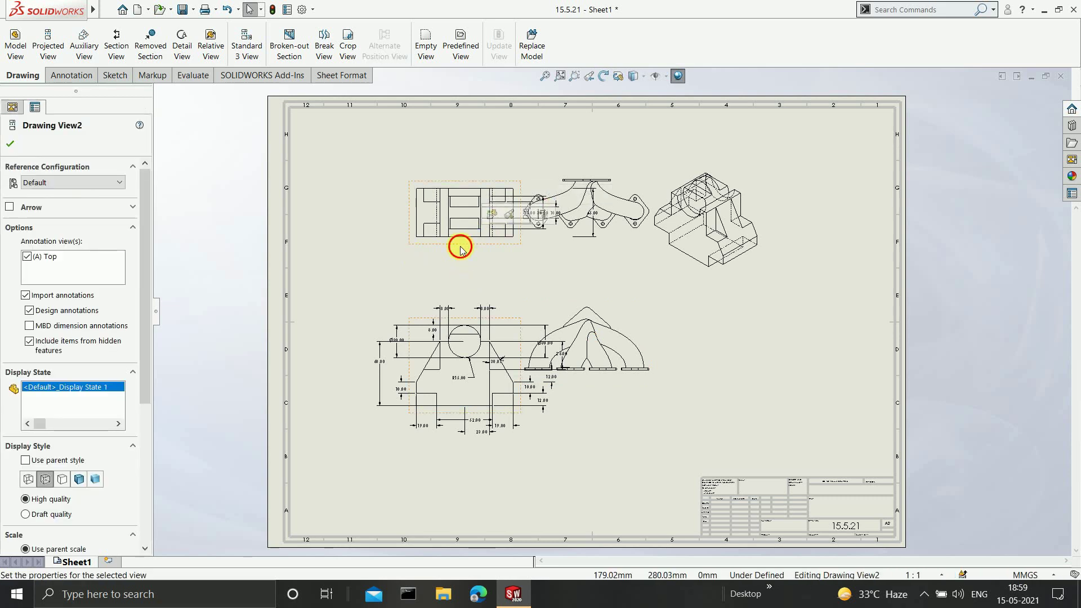
mouse_move(458, 241)
mouse_down()
mouse_move(400, 246)
mouse_move(441, 256)
mouse_up()
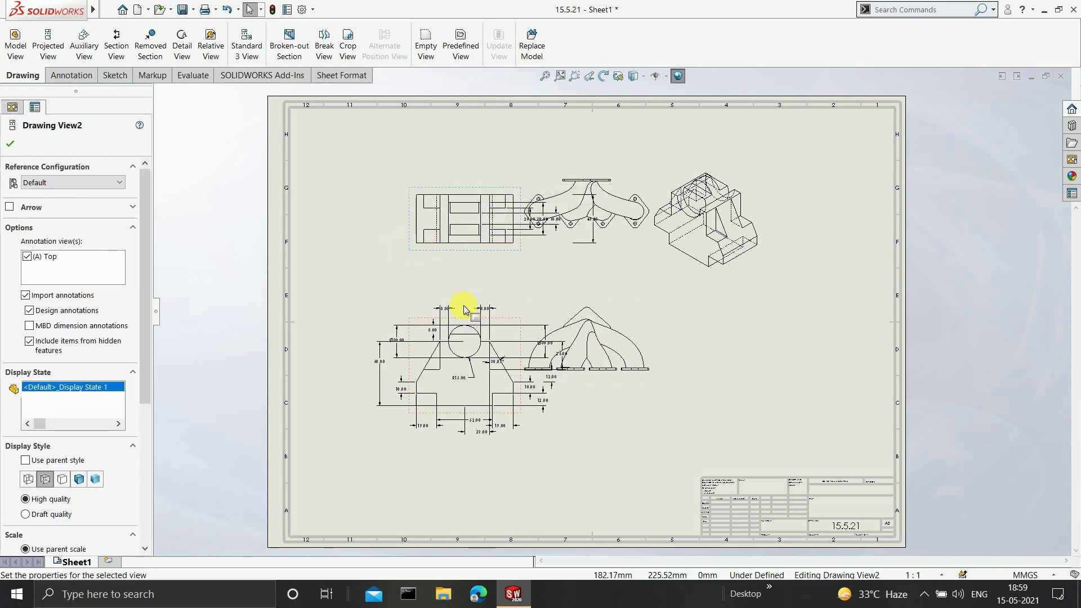
mouse_move(463, 314)
mouse_down()
mouse_move(378, 314)
mouse_move(393, 306)
mouse_move(360, 298)
mouse_move(379, 304)
mouse_up()
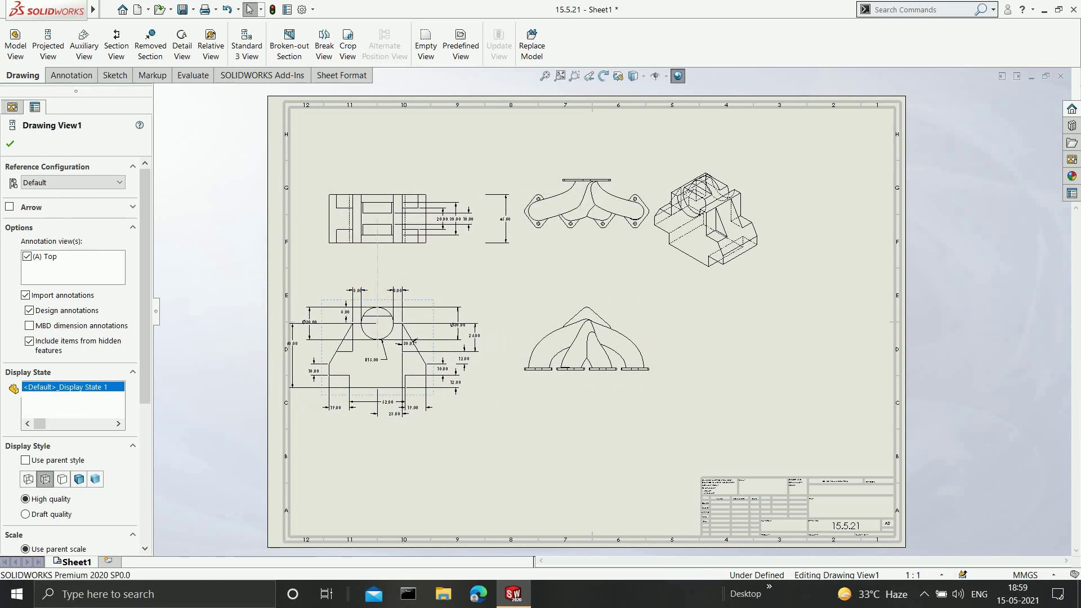
mouse_move(765, 253)
mouse_down()
mouse_move(632, 253)
mouse_move(638, 230)
mouse_up()
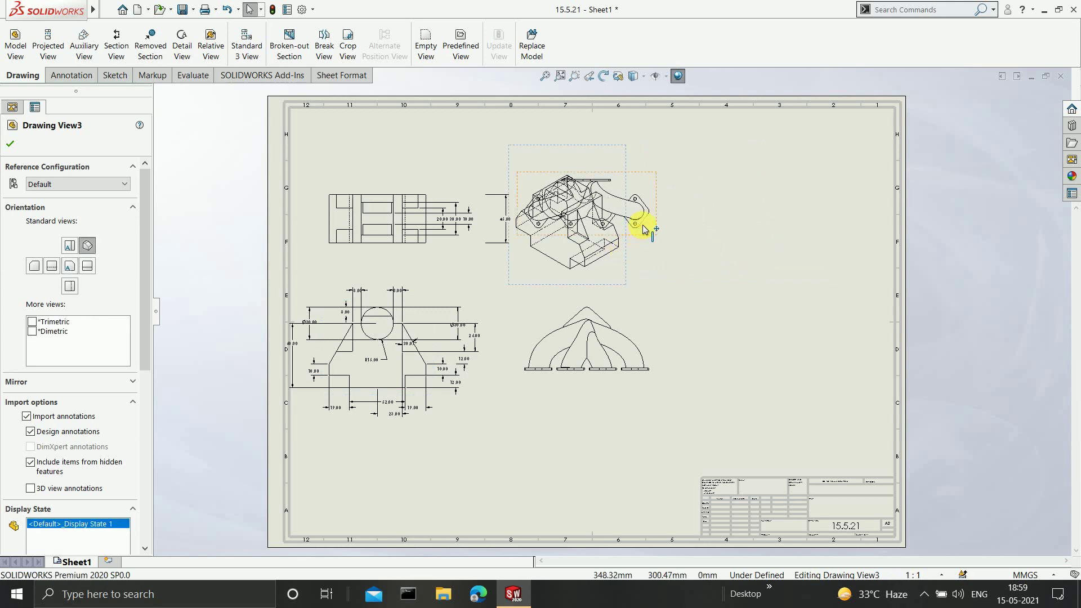
Lower the exhaust manifold's top view and move both manifold views to the sheet's right side, clear of the isometric view
click(655, 230)
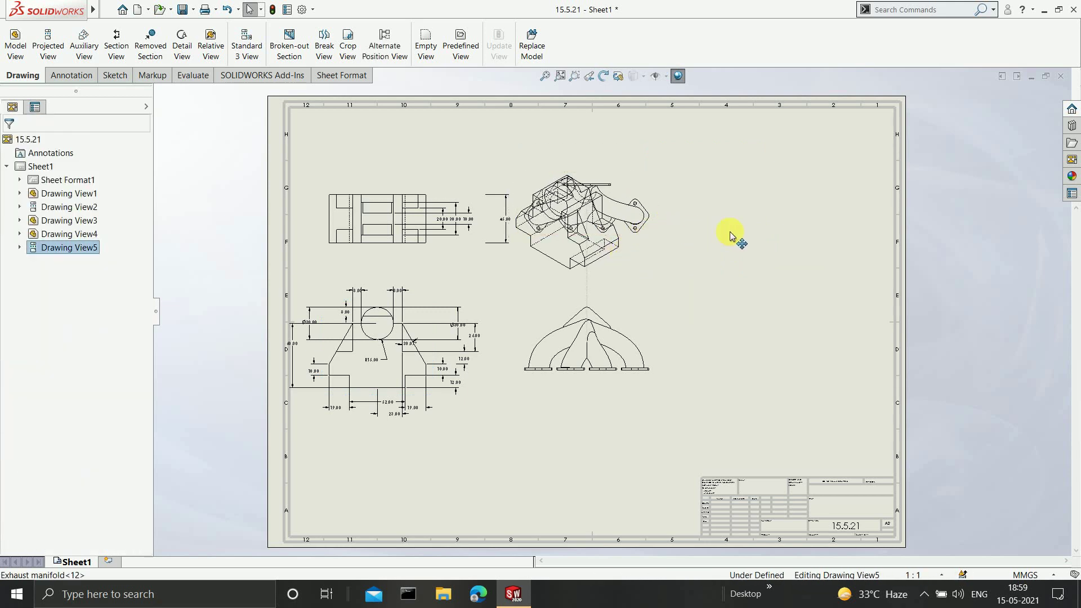
click(571, 301)
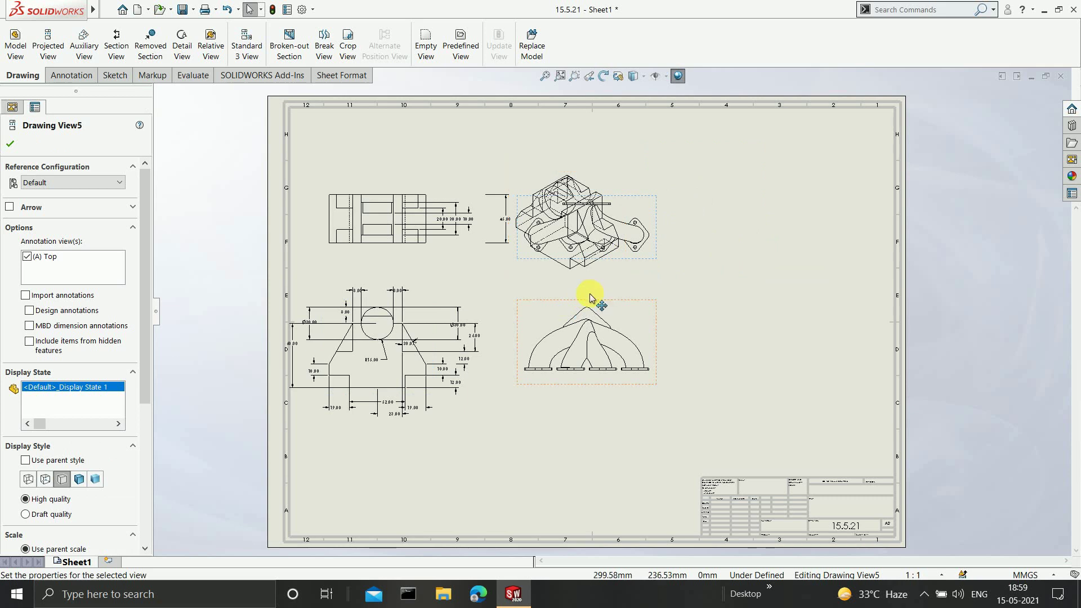
mouse_move(589, 297)
mouse_down()
mouse_move(750, 295)
mouse_move(803, 299)
mouse_move(807, 314)
mouse_move(802, 302)
mouse_up()
click(659, 373)
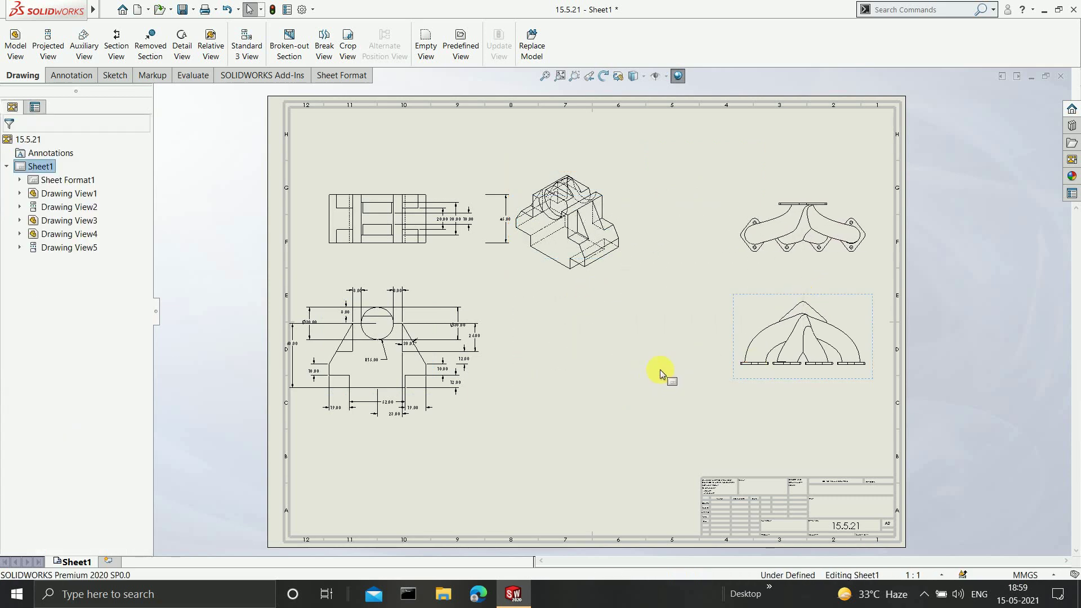
Delete the exhaust manifold's projected top view from the sheet
scroll(608, 338, up, 1)
scroll(534, 302, down, 3)
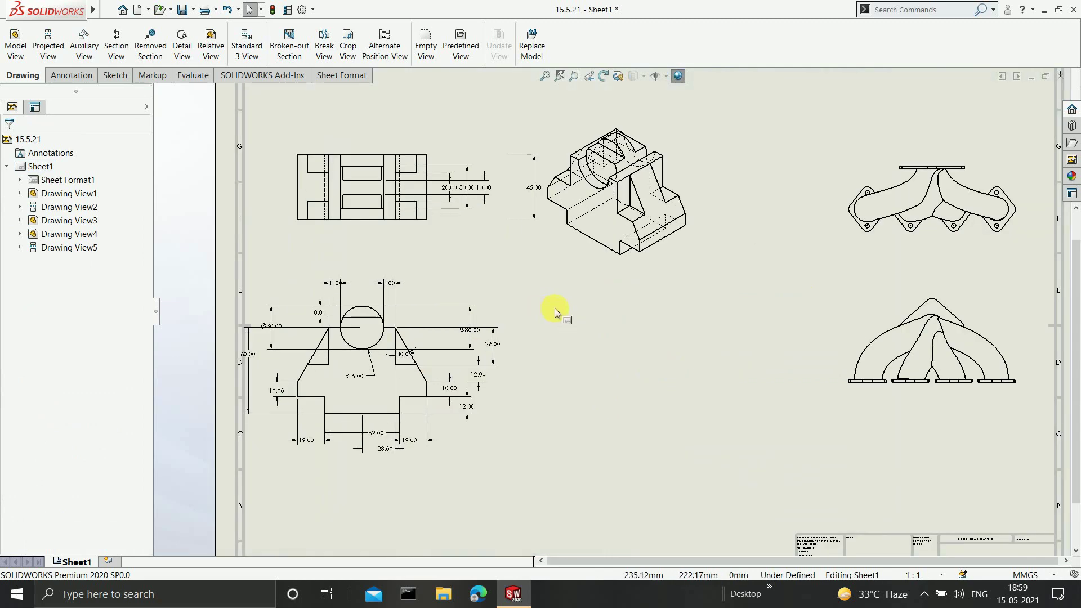
scroll(846, 292, up, 3)
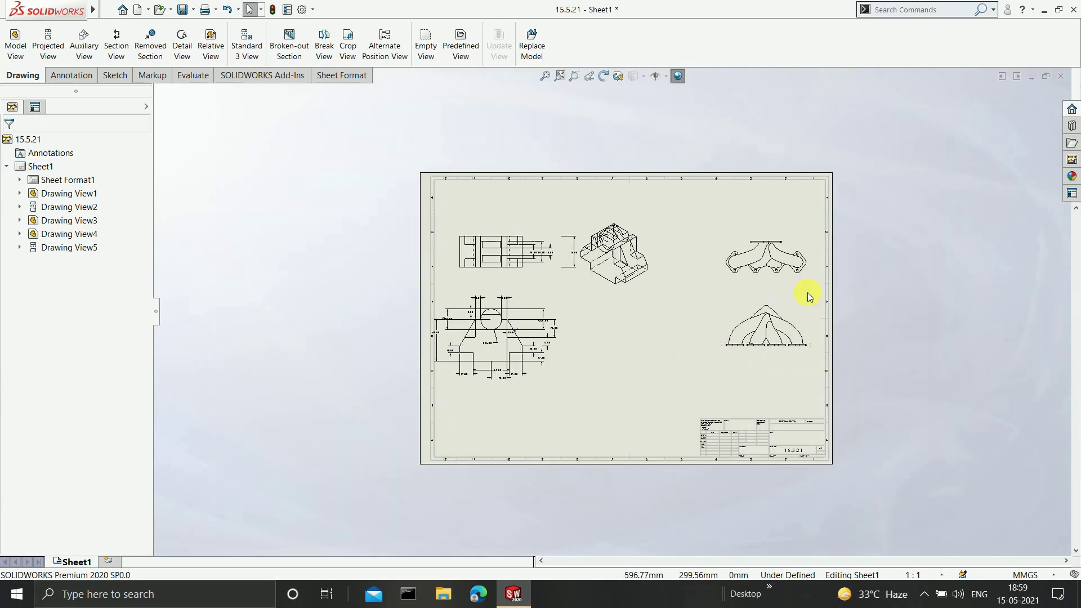
scroll(698, 298, down, 3)
scroll(394, 231, up, 2)
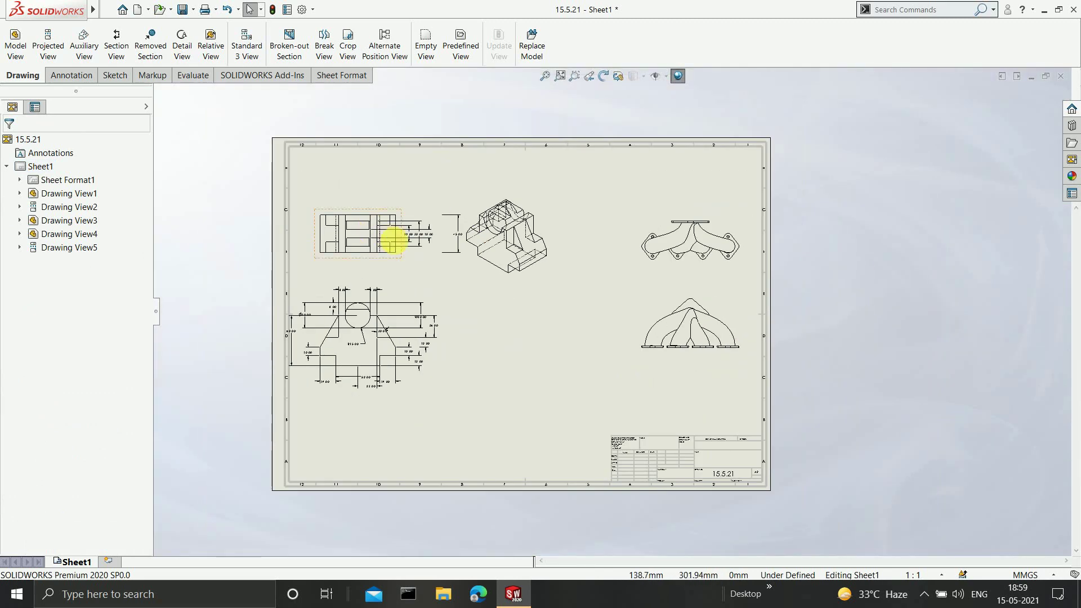
click(83, 250)
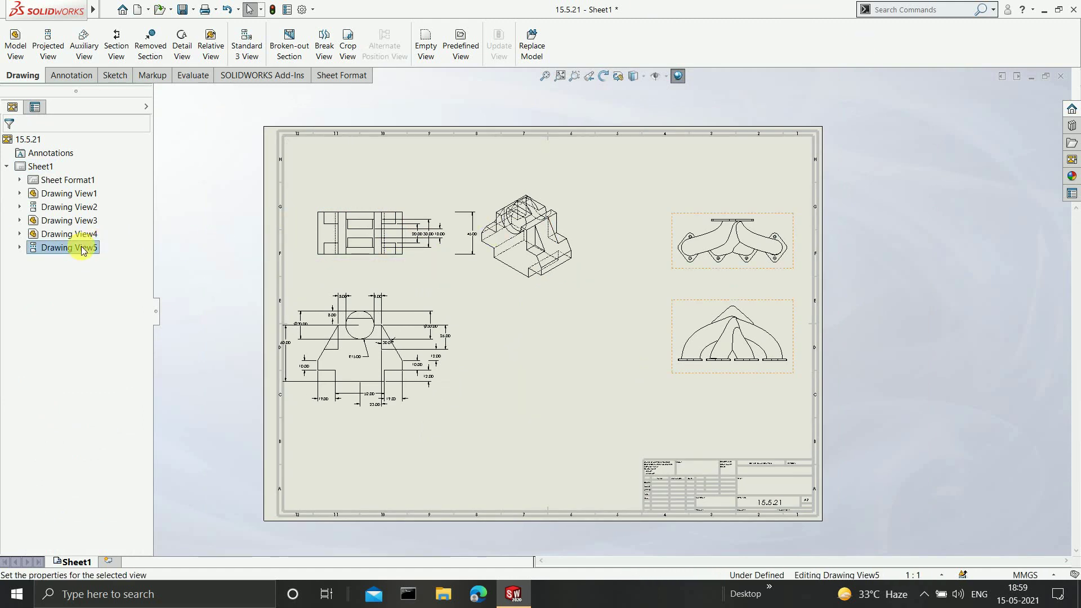
right_click(81, 248)
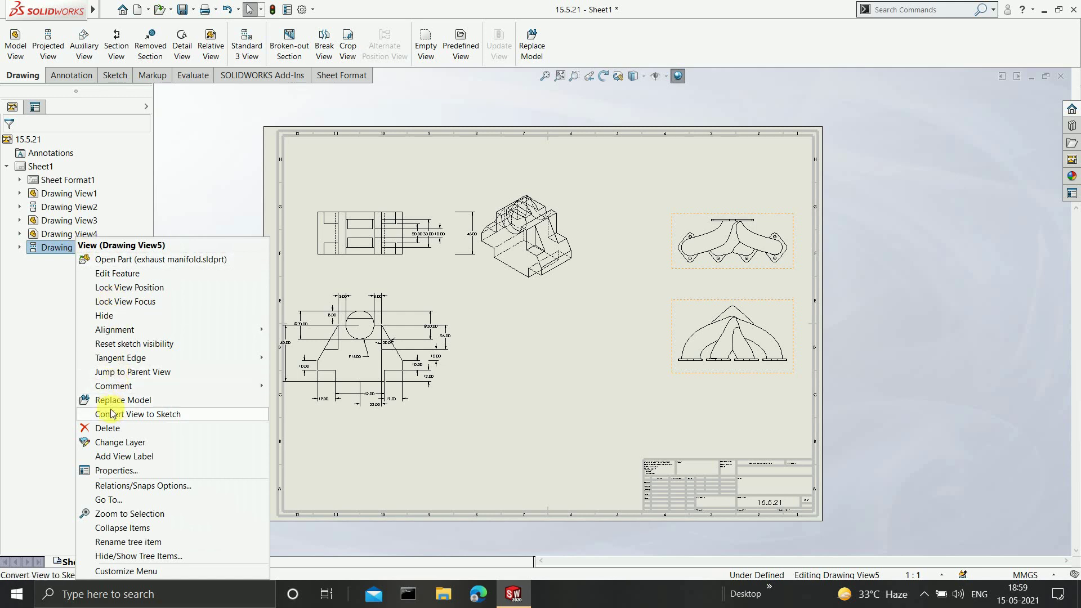
click(119, 428)
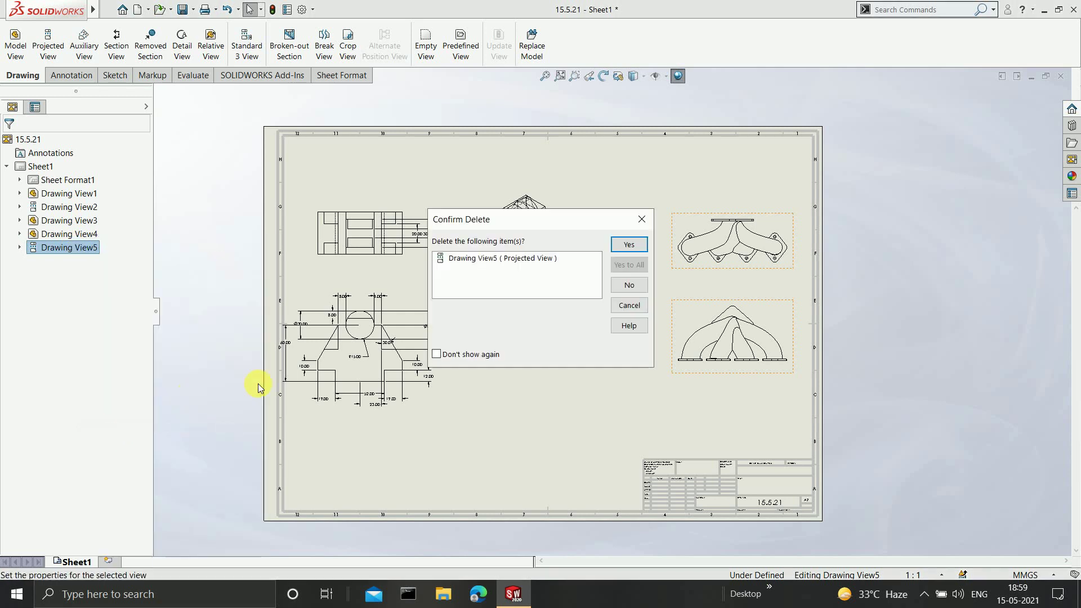
click(628, 254)
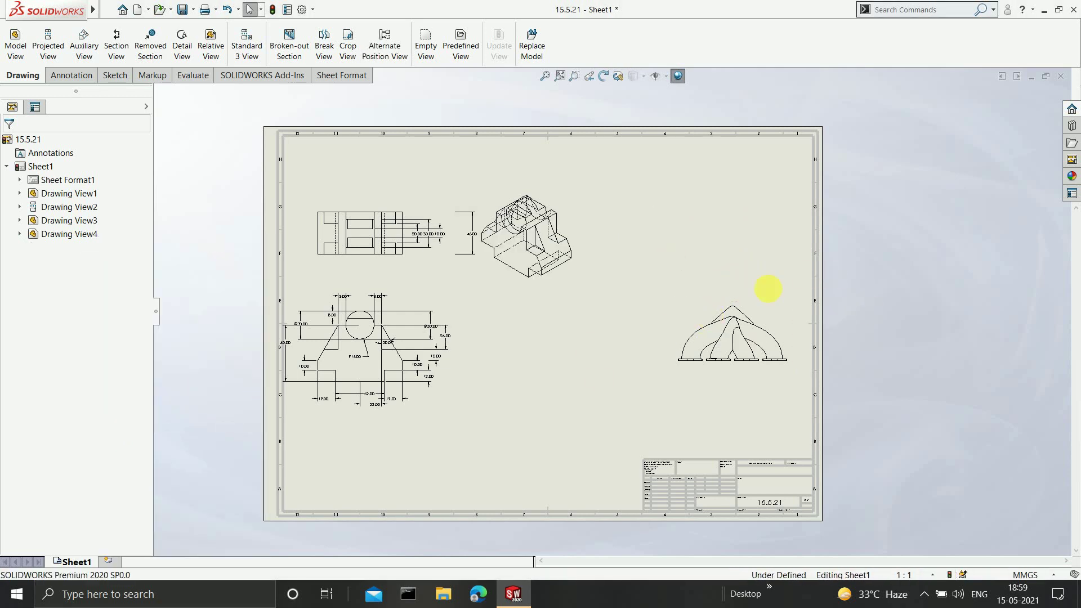
Delete the exhaust manifold's remaining model view from the sheet
click(763, 320)
right_click(764, 318)
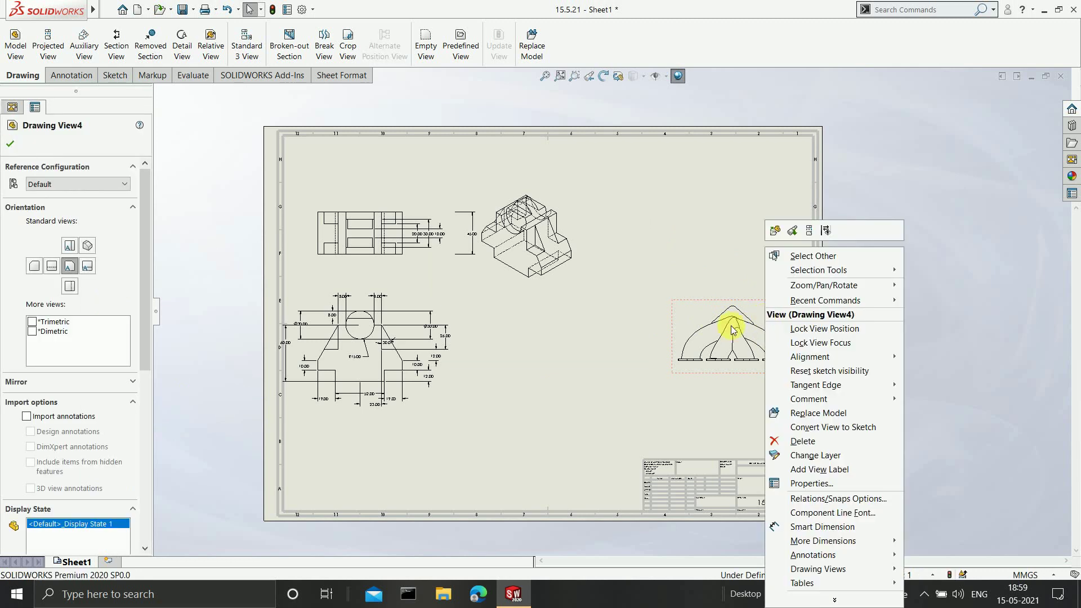
click(802, 441)
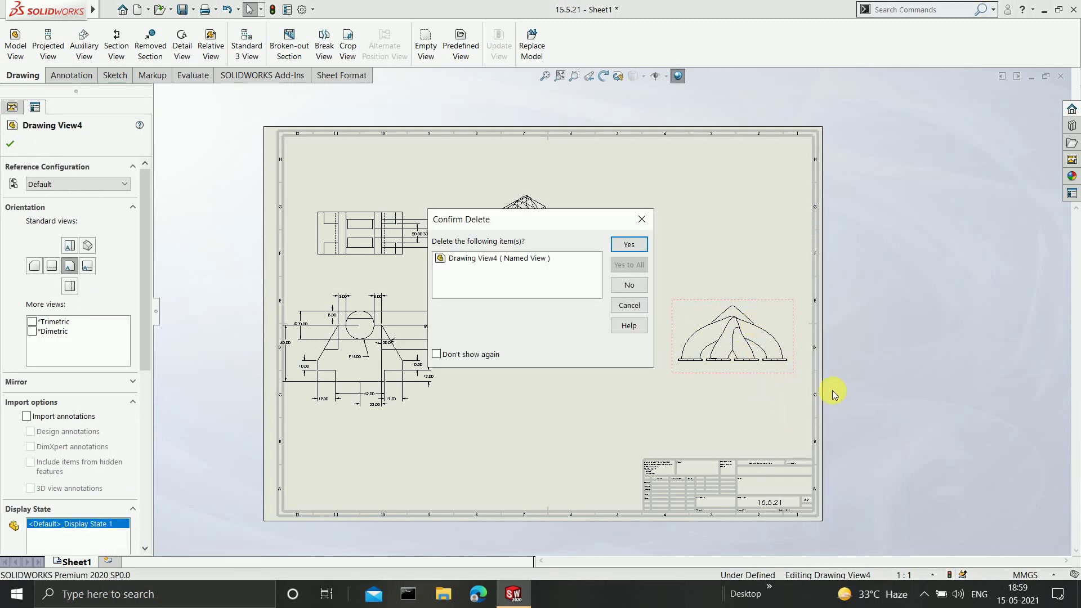
click(628, 245)
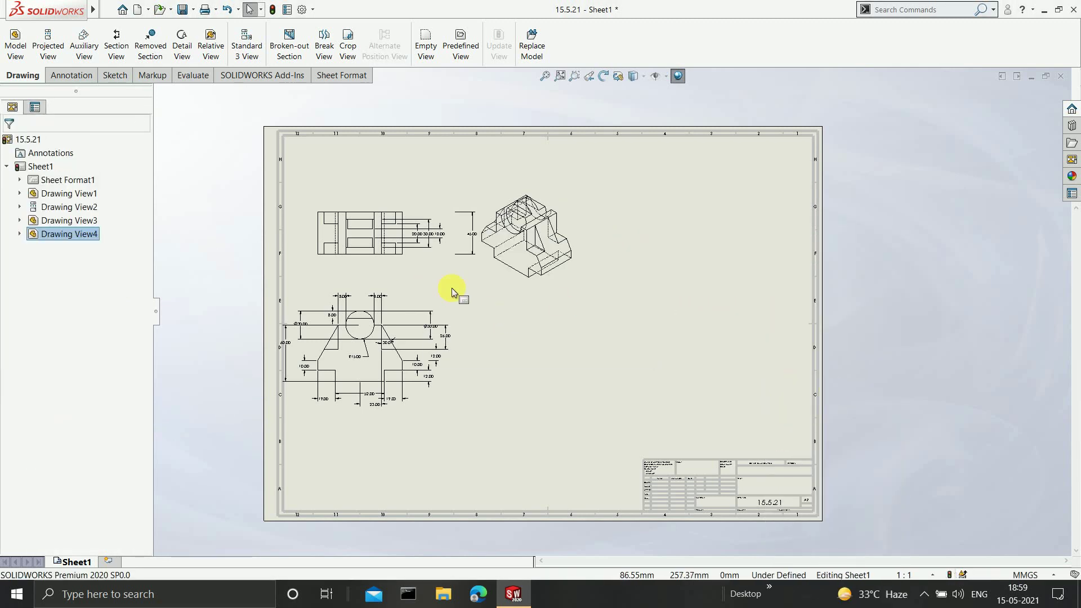
scroll(633, 271, down, 2)
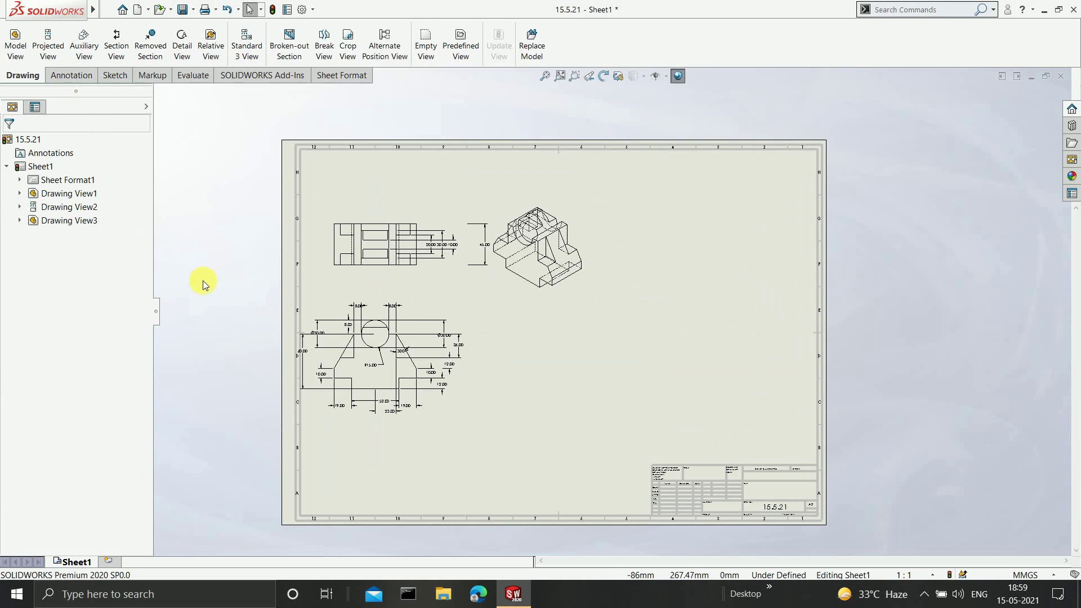
Add a second sheet to the drawing and delete it again
click(108, 561)
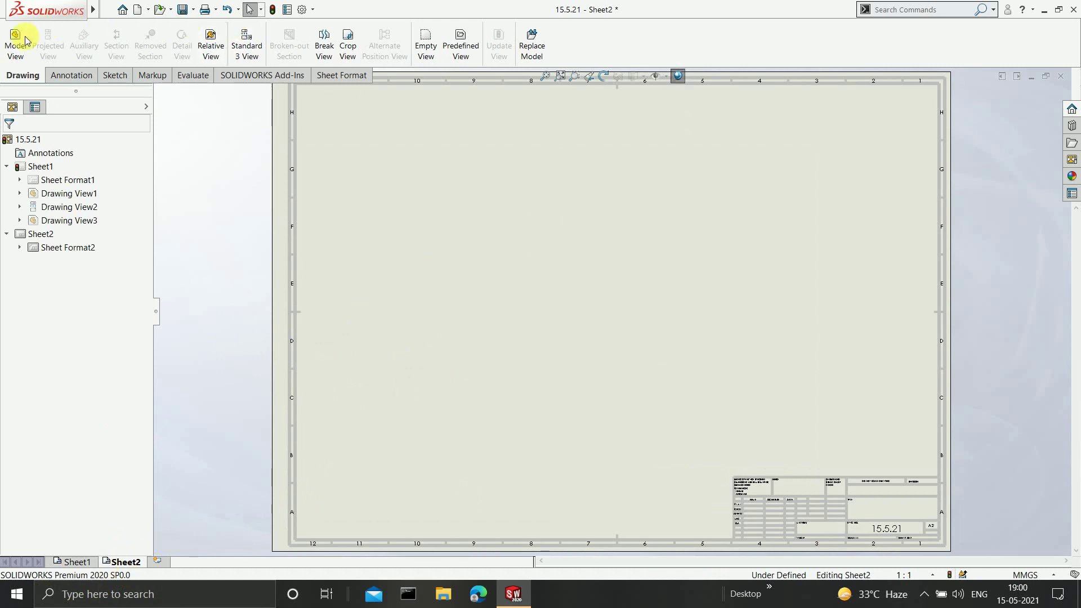
scroll(571, 231, up, 2)
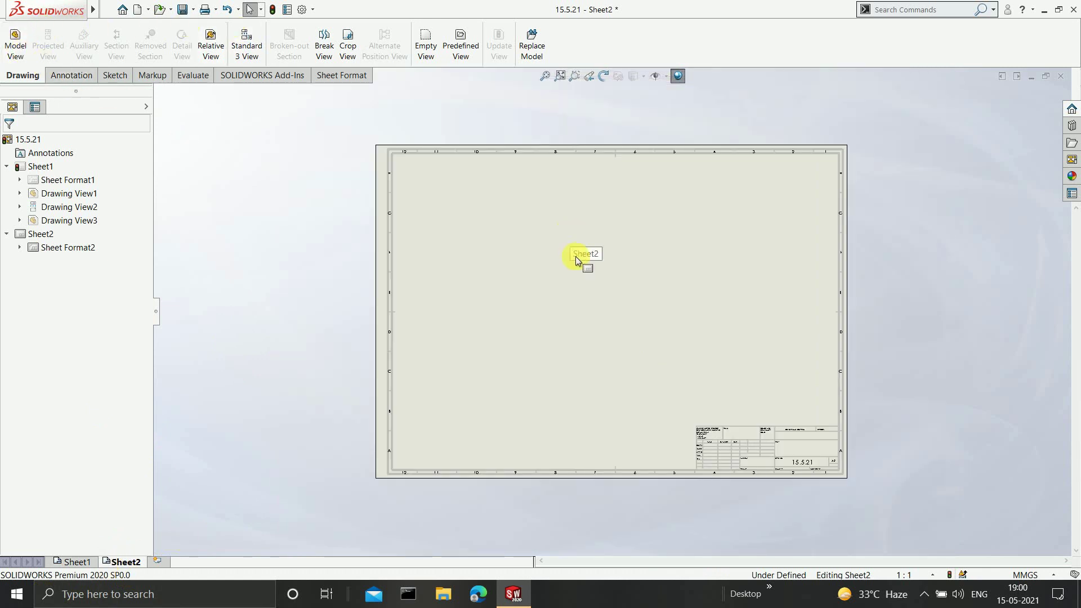
right_click(122, 560)
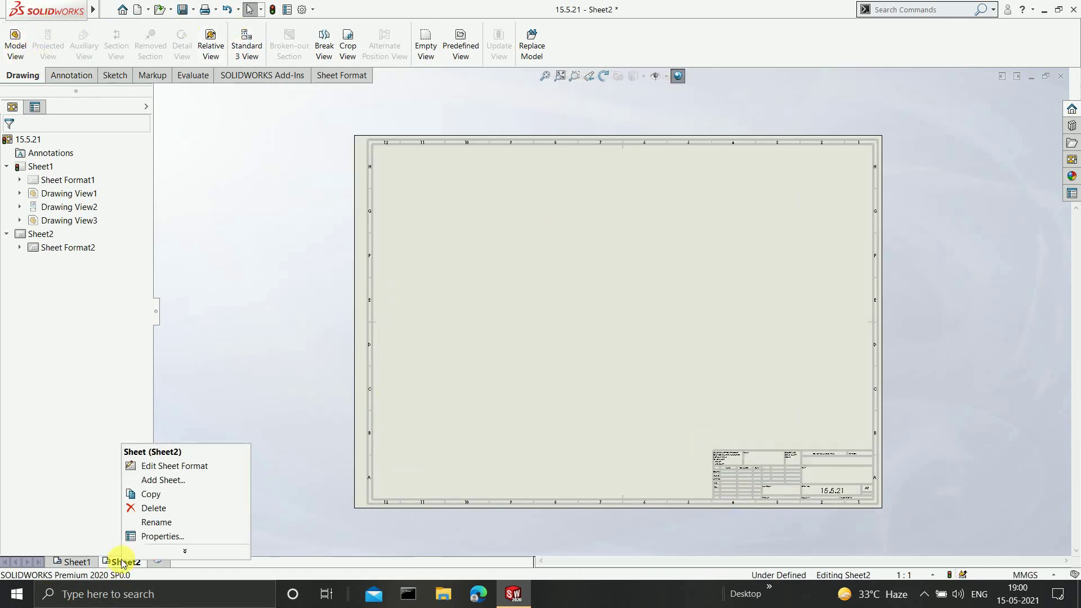
click(148, 509)
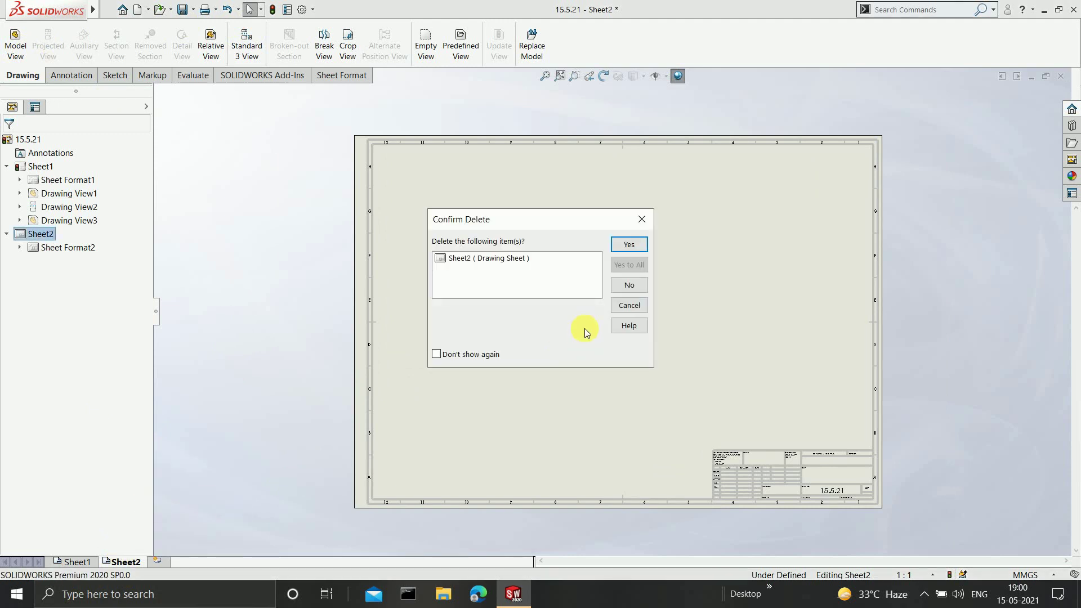
click(629, 246)
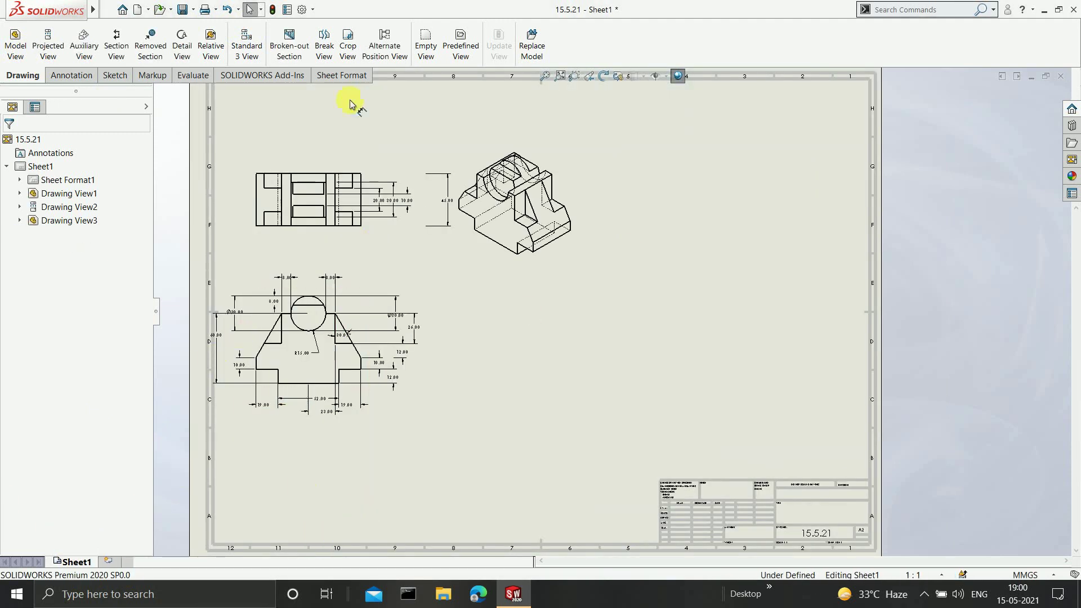
Create a projected isometric view from the 15.5.21 front view and place it diagonally below and to the right of that view
click(52, 47)
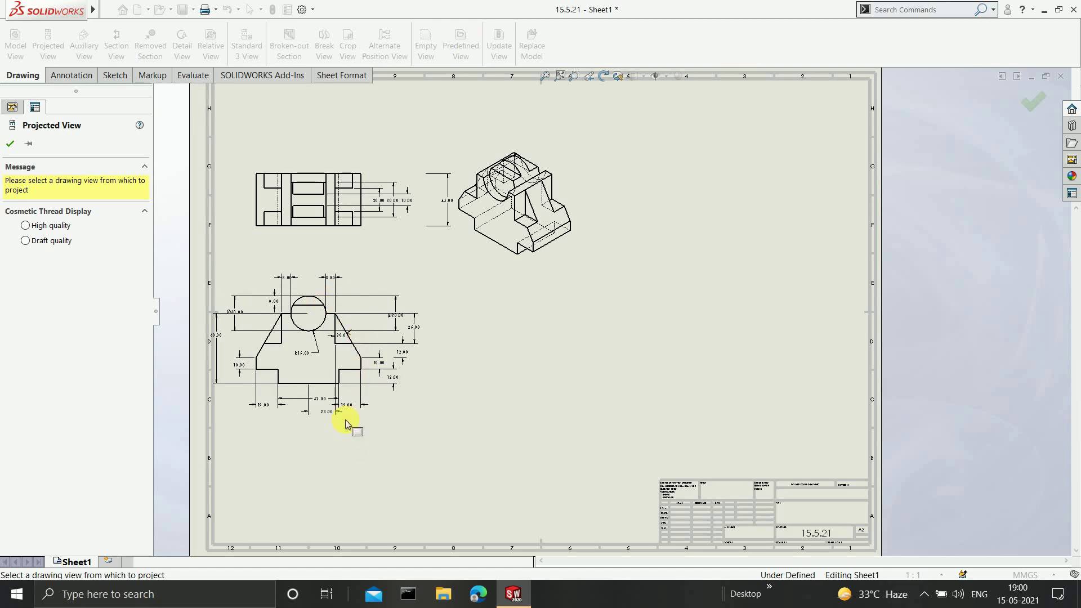
scroll(378, 315, up, 3)
scroll(380, 315, down, 1)
scroll(540, 299, down, 2)
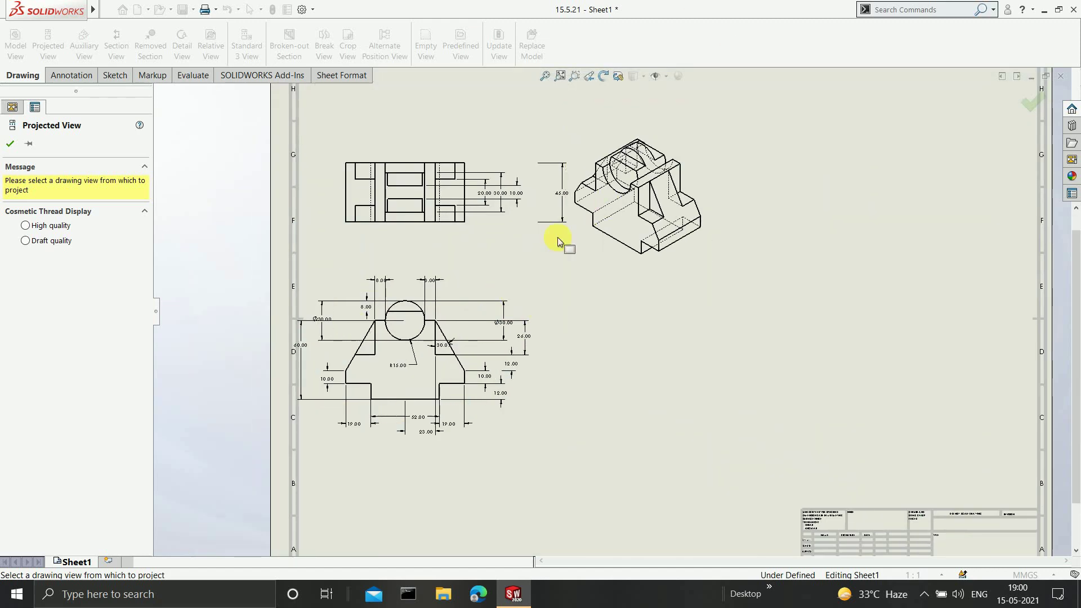
click(479, 390)
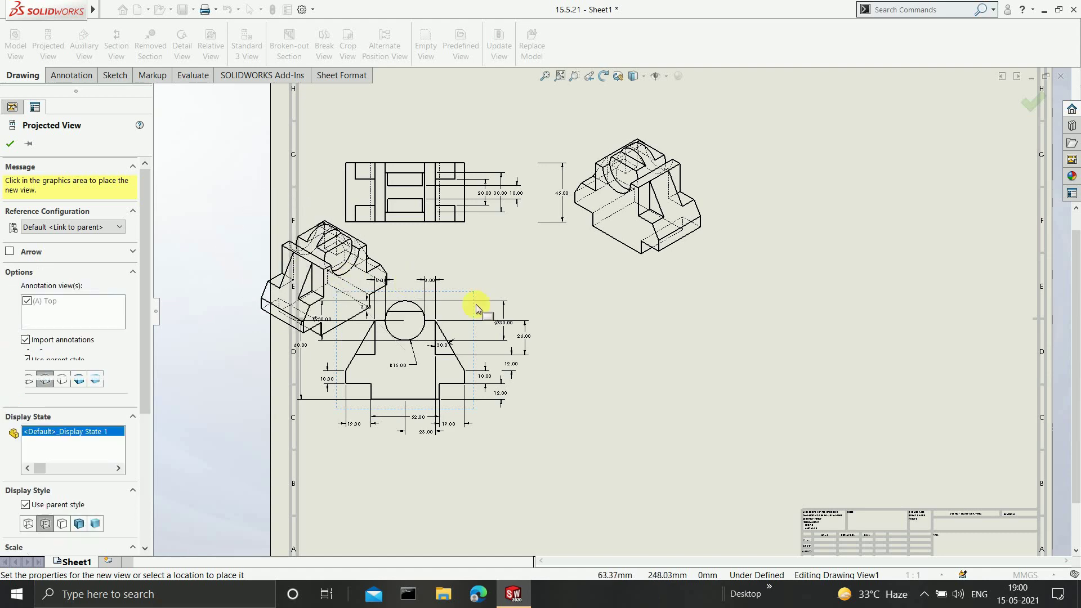
click(633, 420)
key(f)
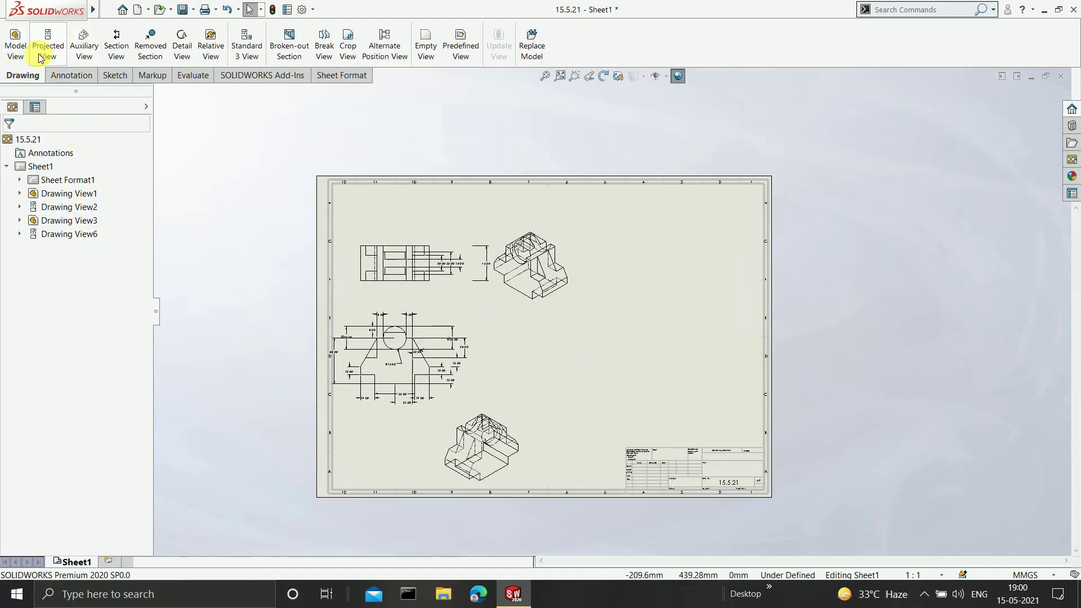
Create an auxiliary view from an inclined edge of the upper isometric view and place it diagonally below and to the right
click(78, 50)
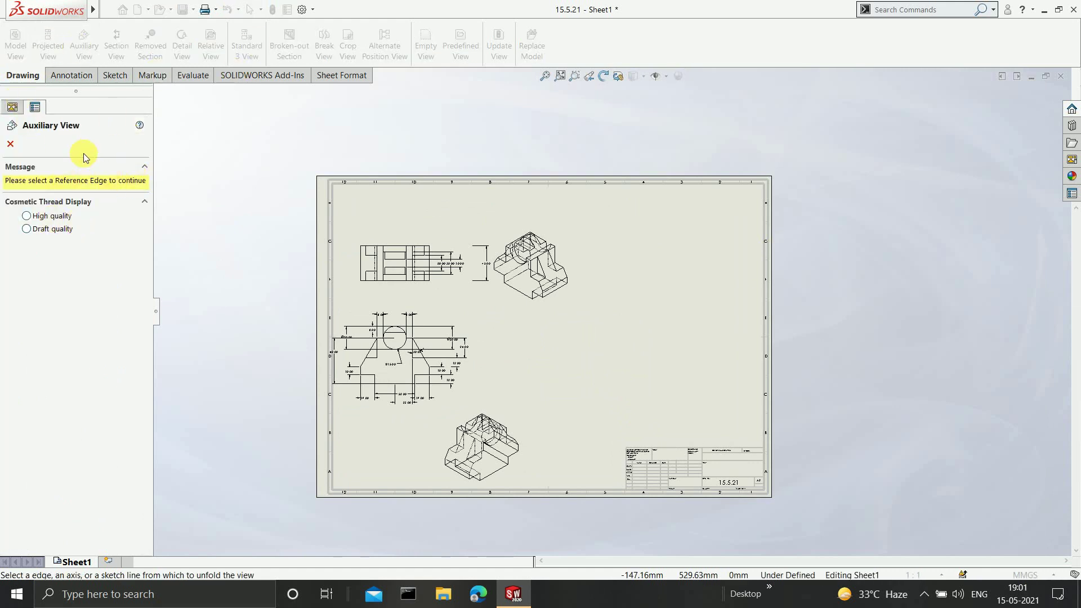
scroll(422, 282, up, 4)
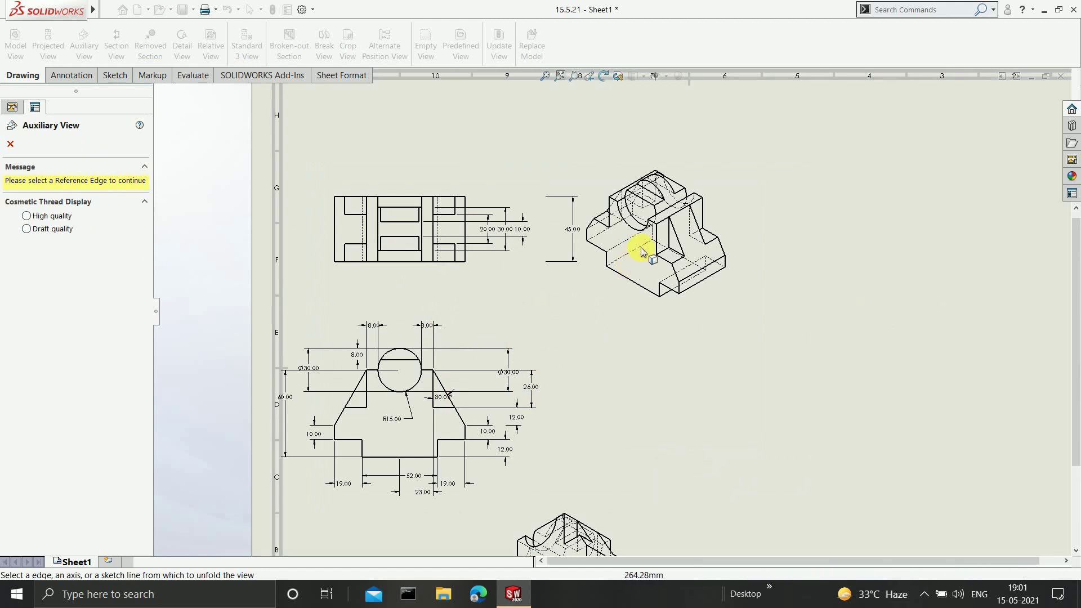
scroll(647, 241, up, 2)
scroll(668, 232, up, 1)
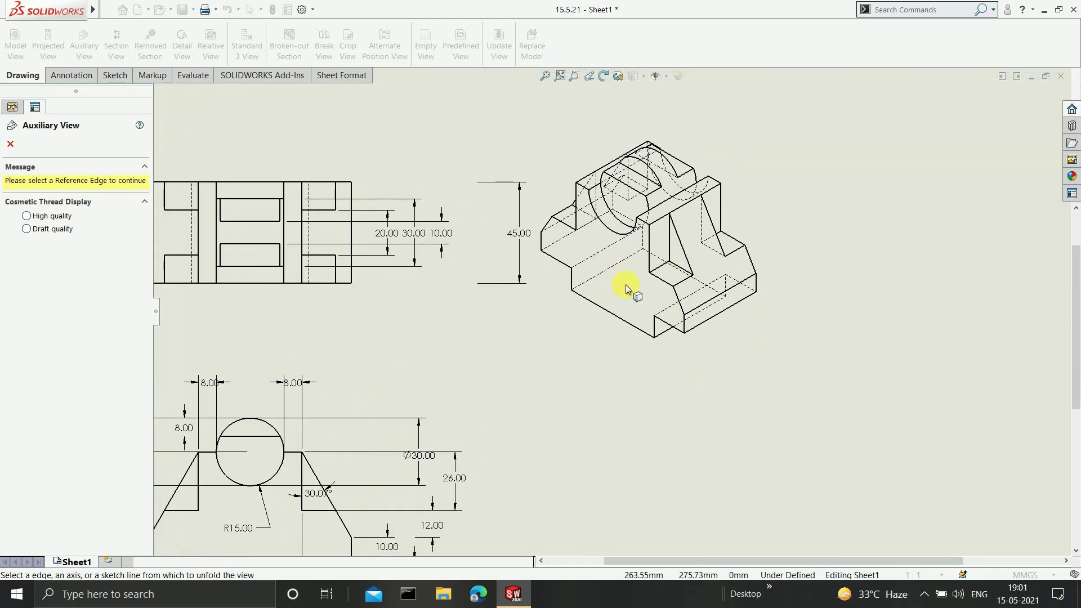
click(655, 224)
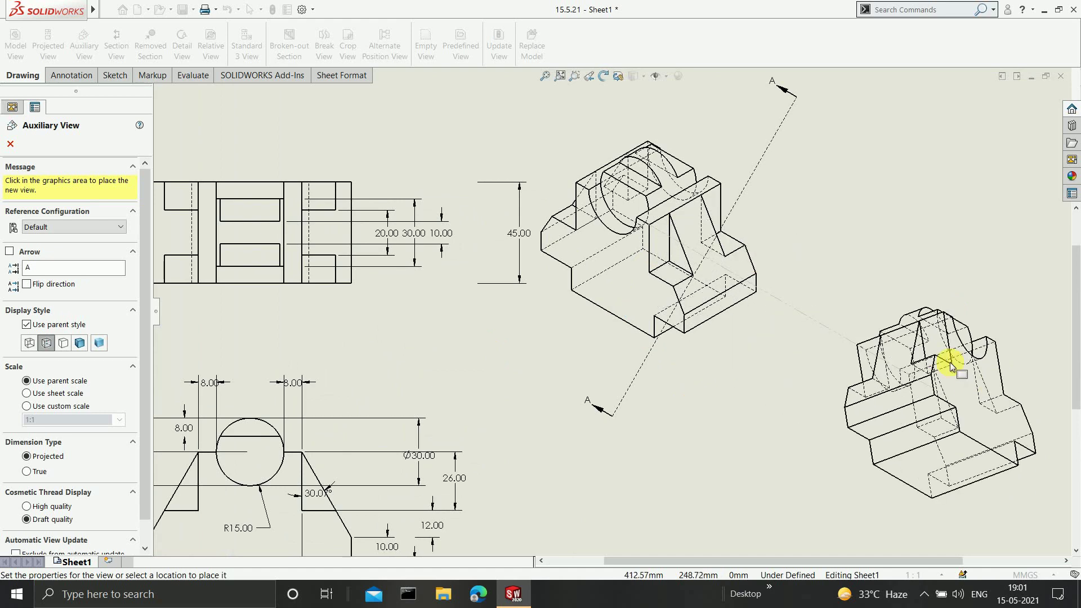
click(878, 351)
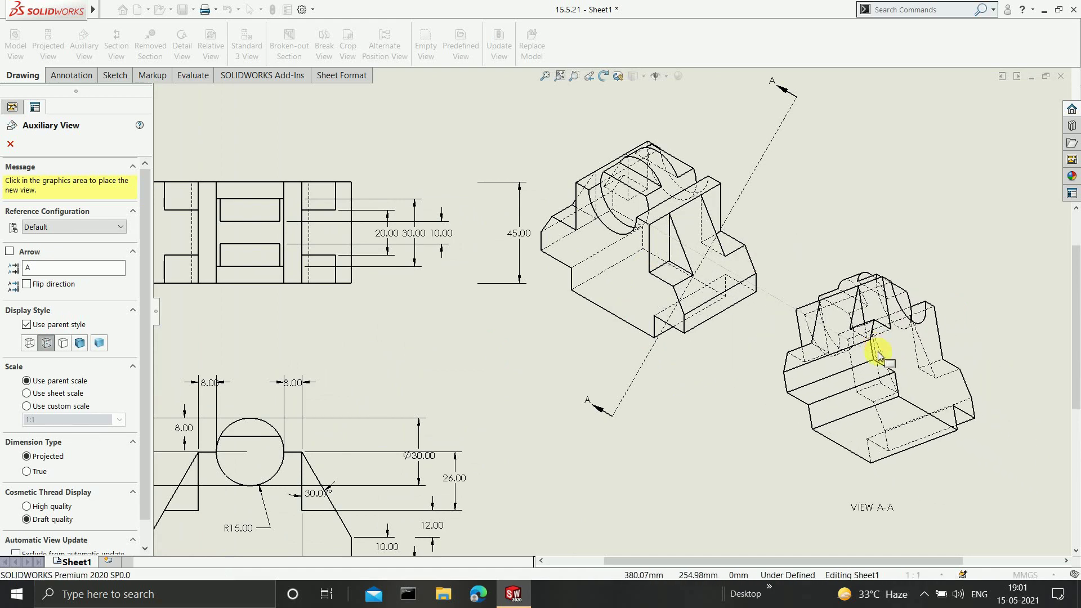
scroll(843, 360, down, 2)
scroll(788, 365, up, 3)
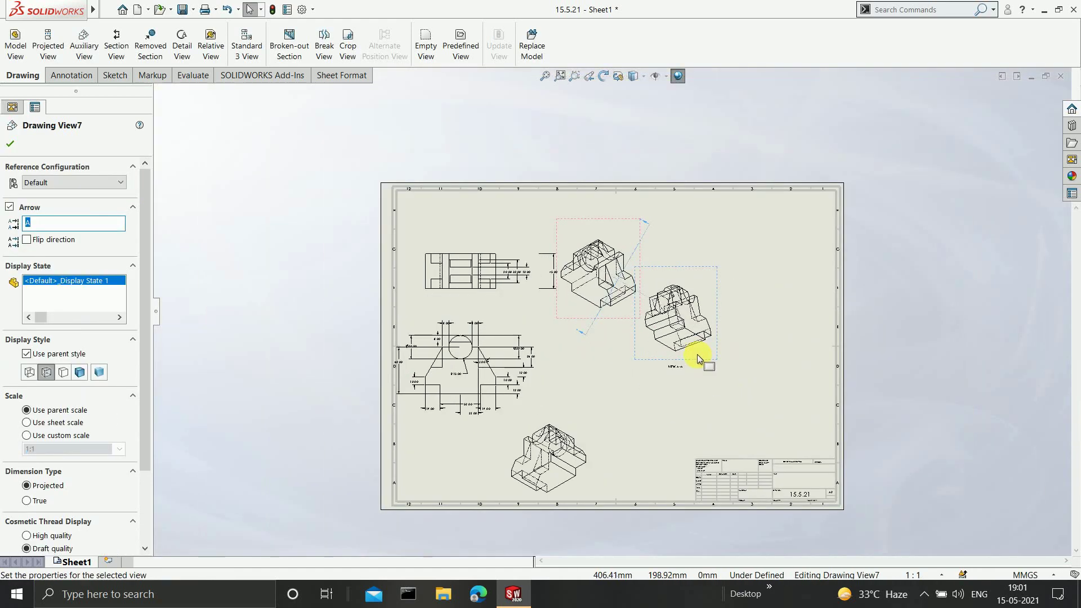
scroll(697, 353, down, 4)
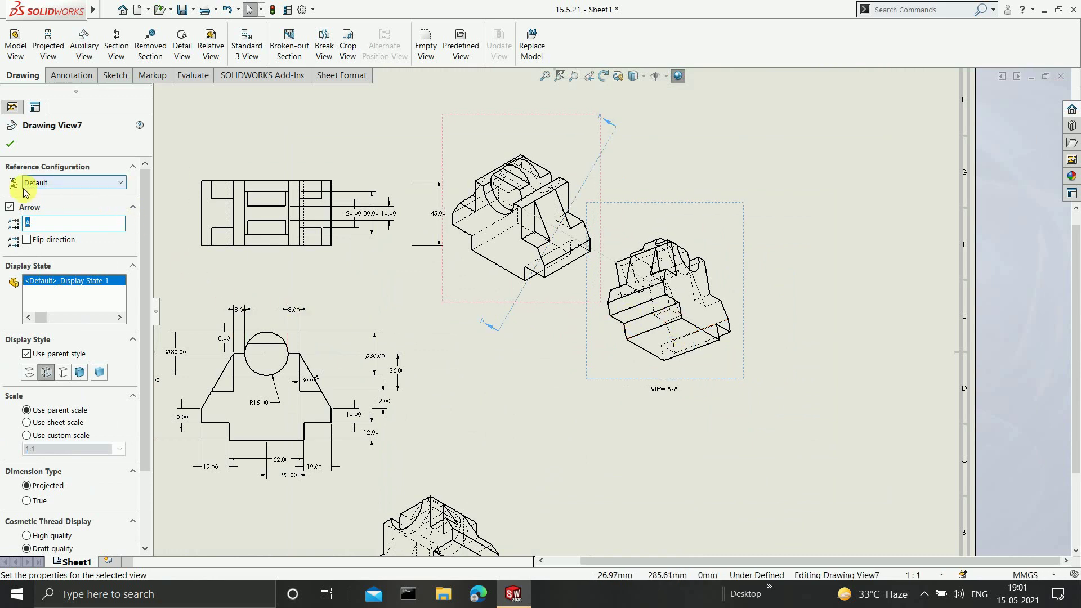
click(10, 144)
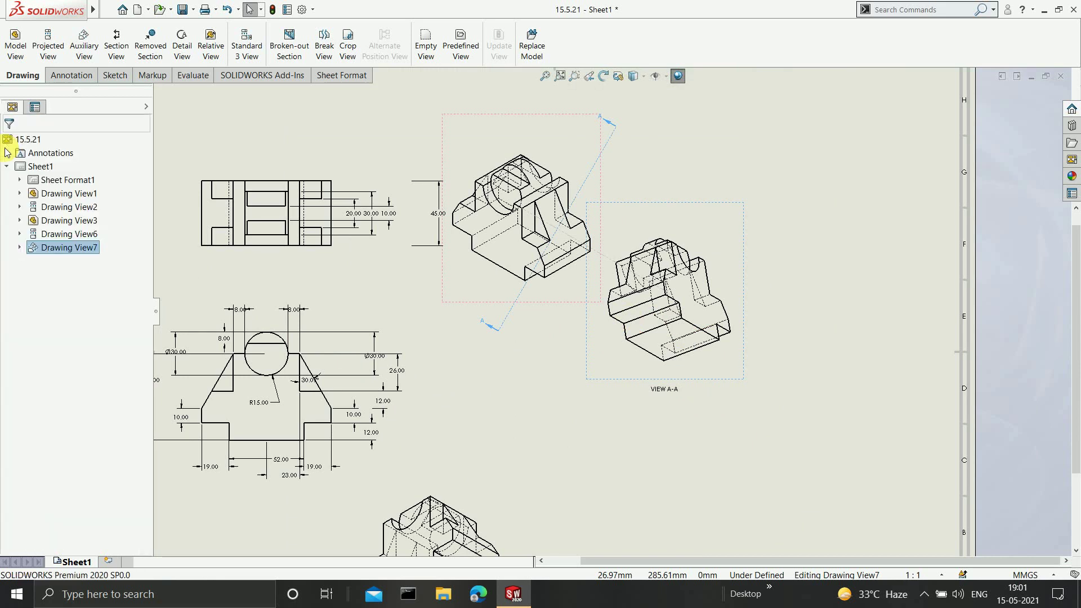
Delete the auxiliary view from the sheet
right_click(55, 251)
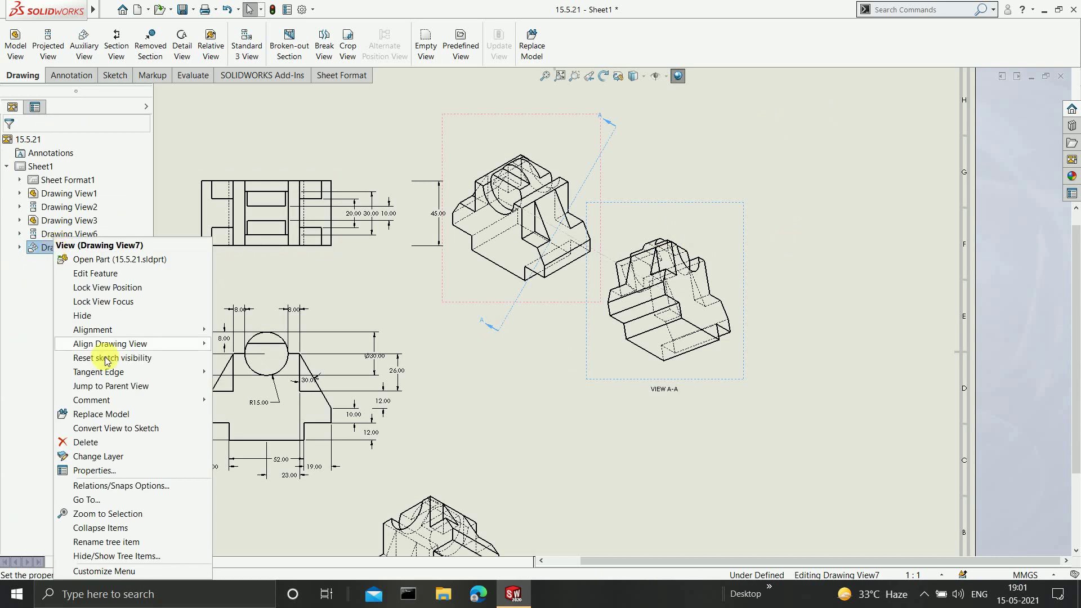
click(122, 445)
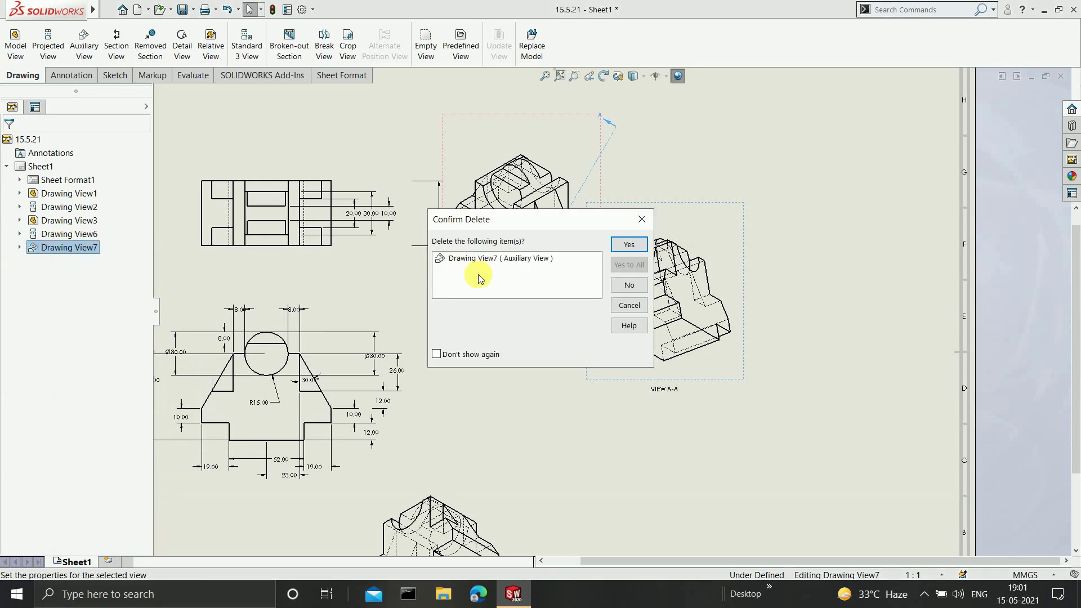
click(625, 244)
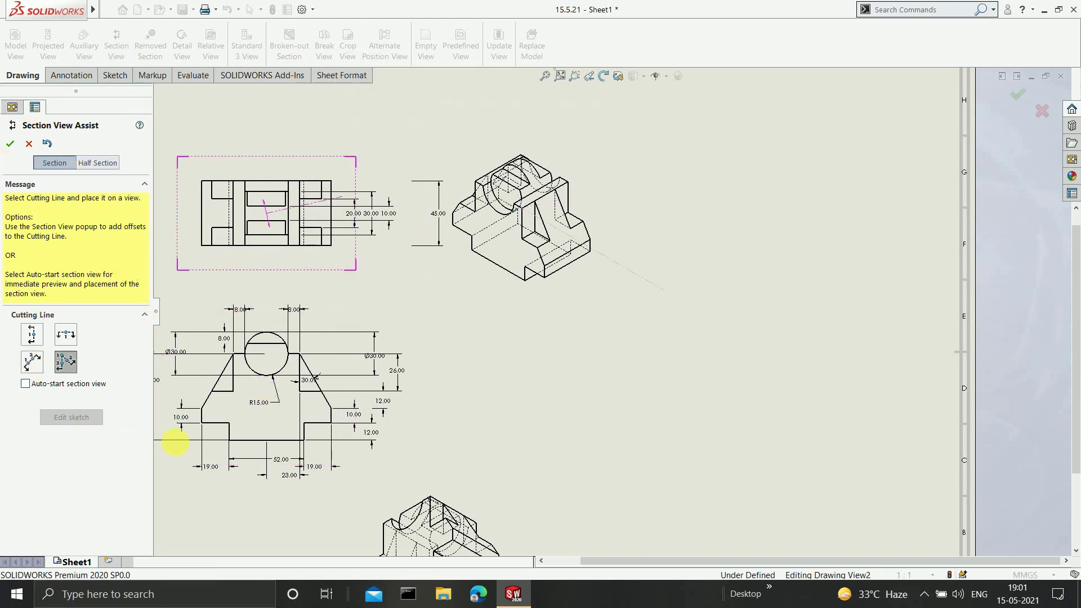
Create a section view of the front view with a vertical cutting line through its right sloped side, placed to the right of it
scroll(265, 241, up, 3)
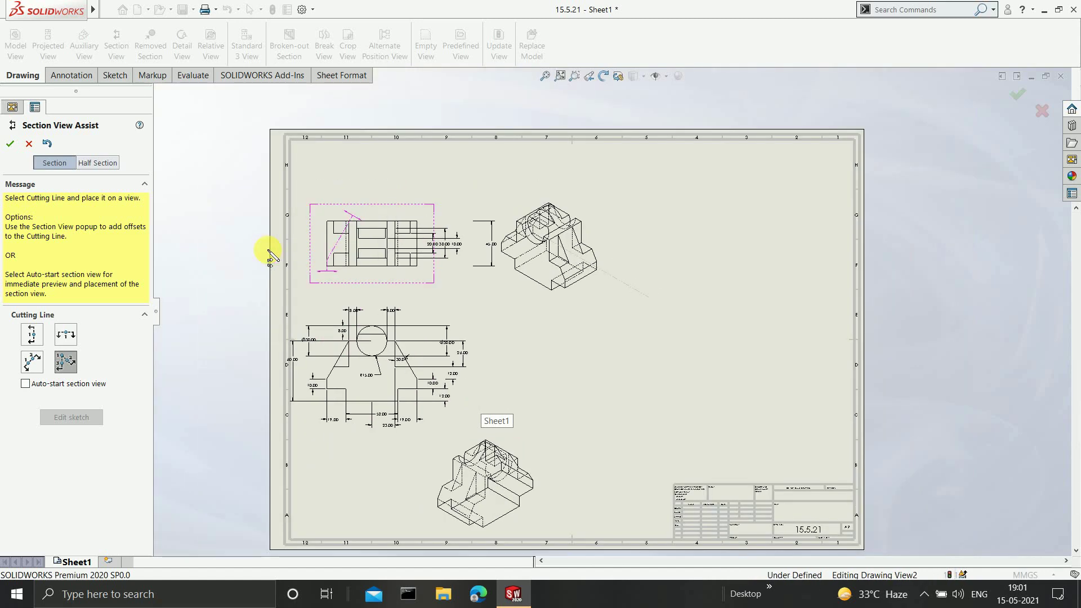
scroll(574, 467, down, 4)
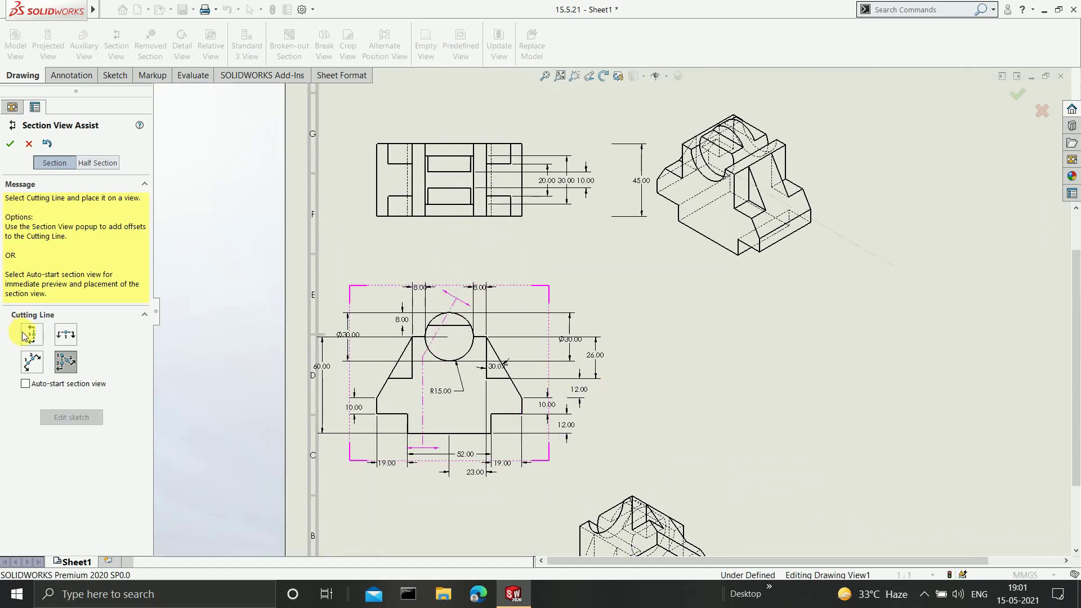
click(27, 336)
click(72, 340)
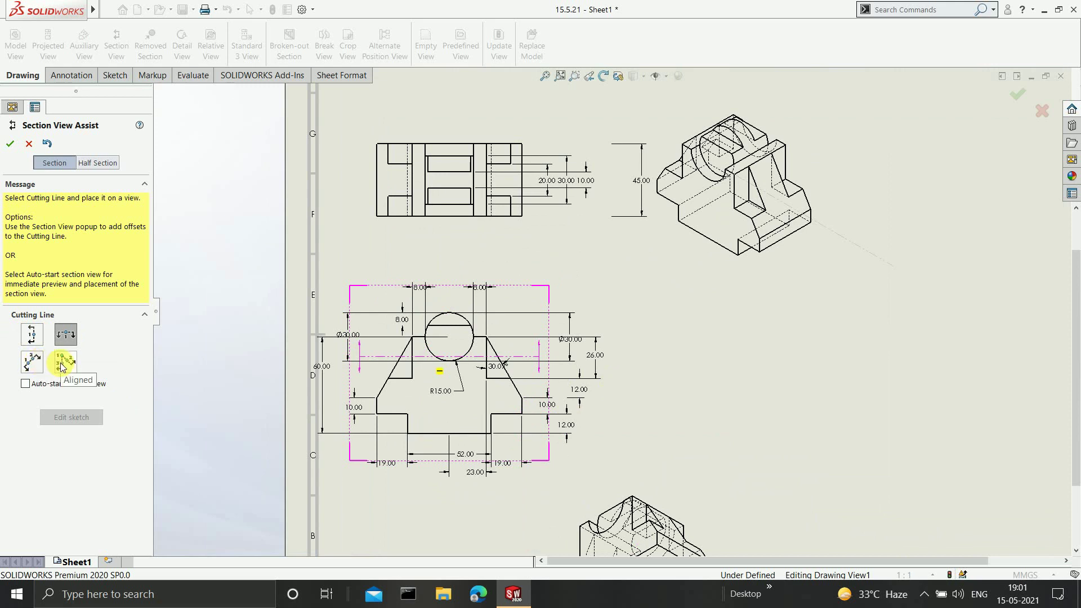
click(33, 341)
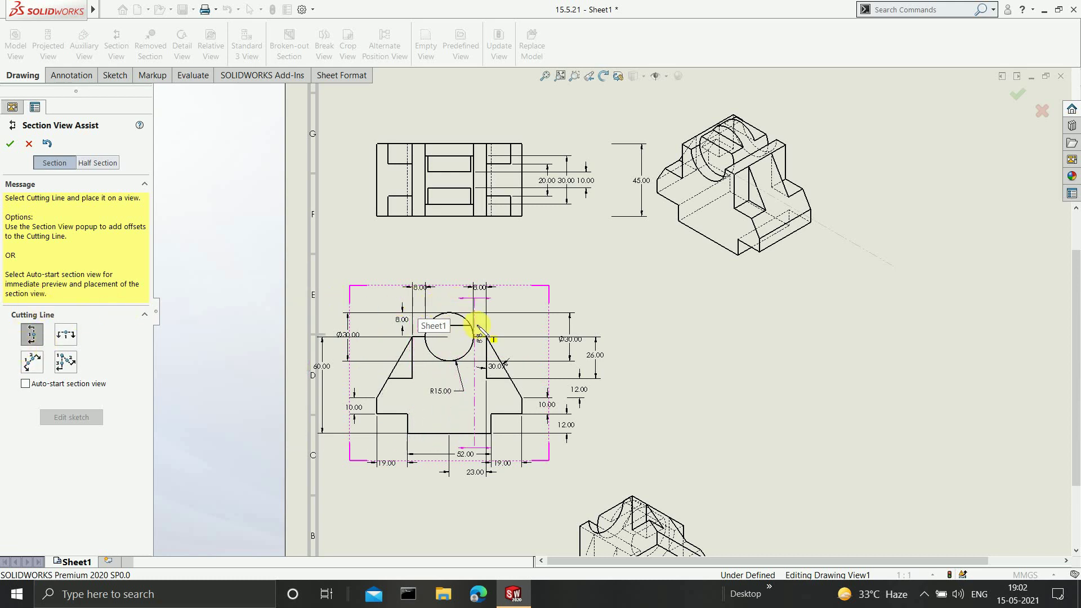
click(507, 346)
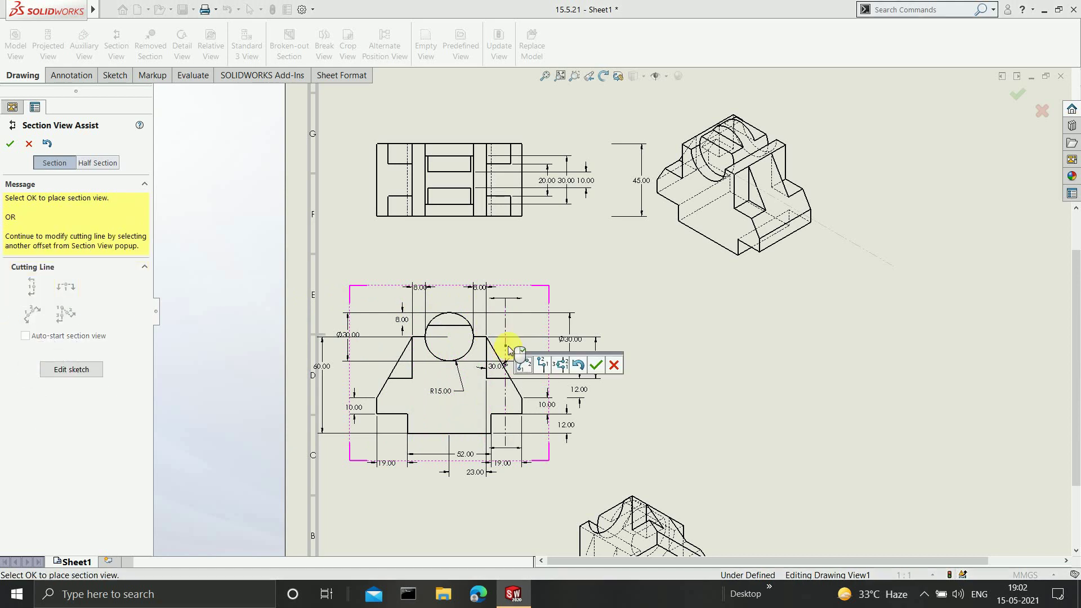
click(595, 365)
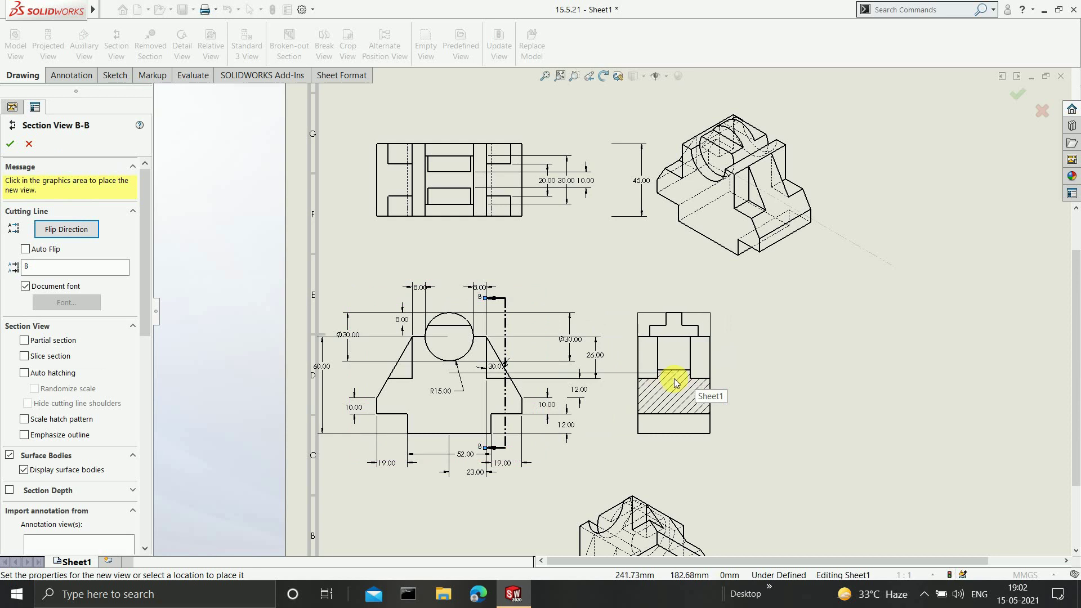
click(676, 386)
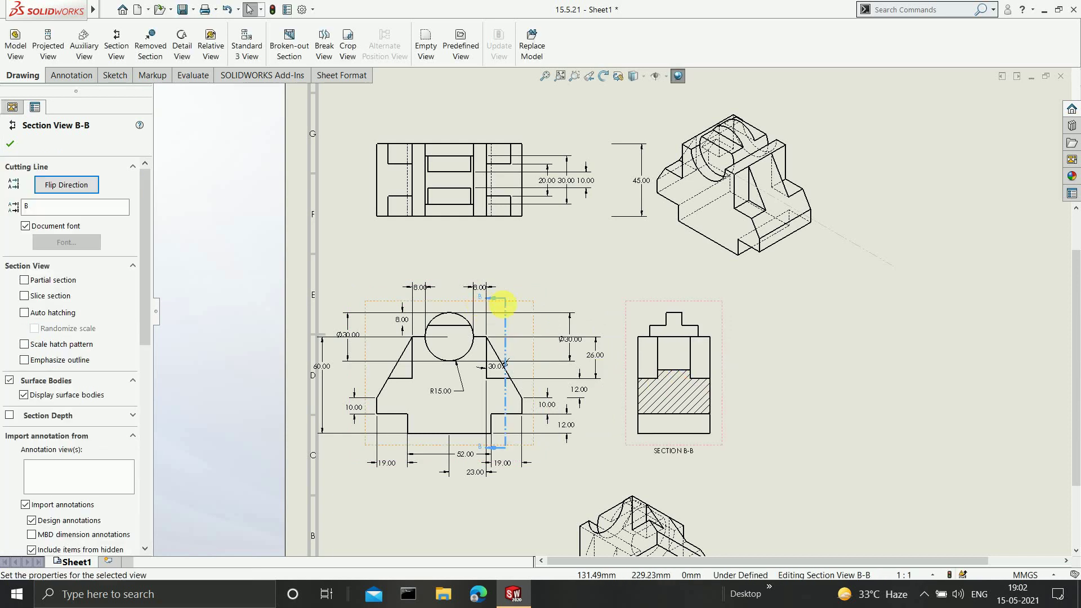
click(499, 451)
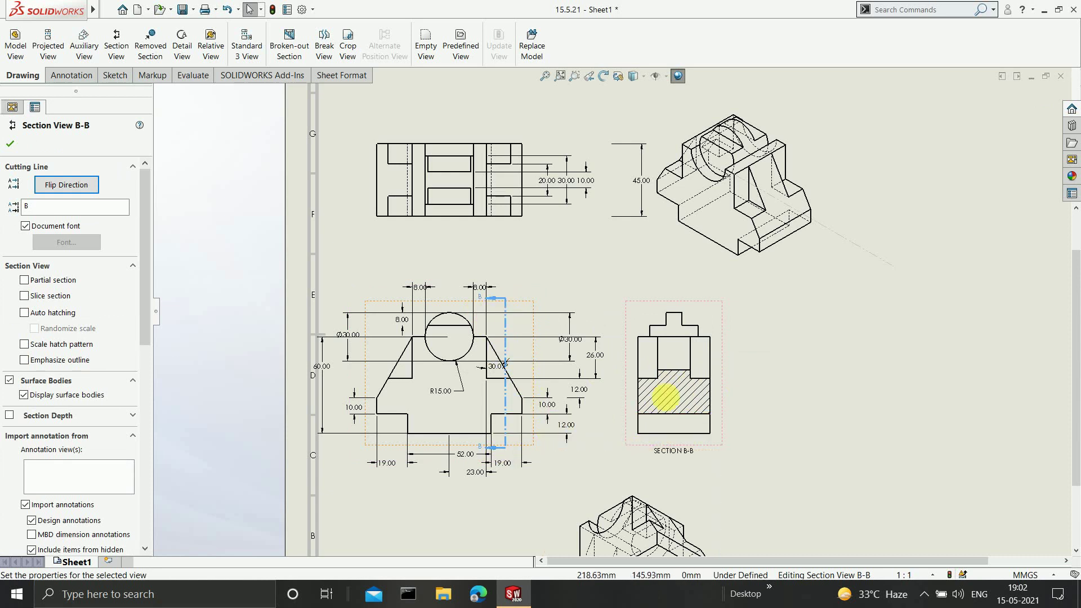
click(10, 143)
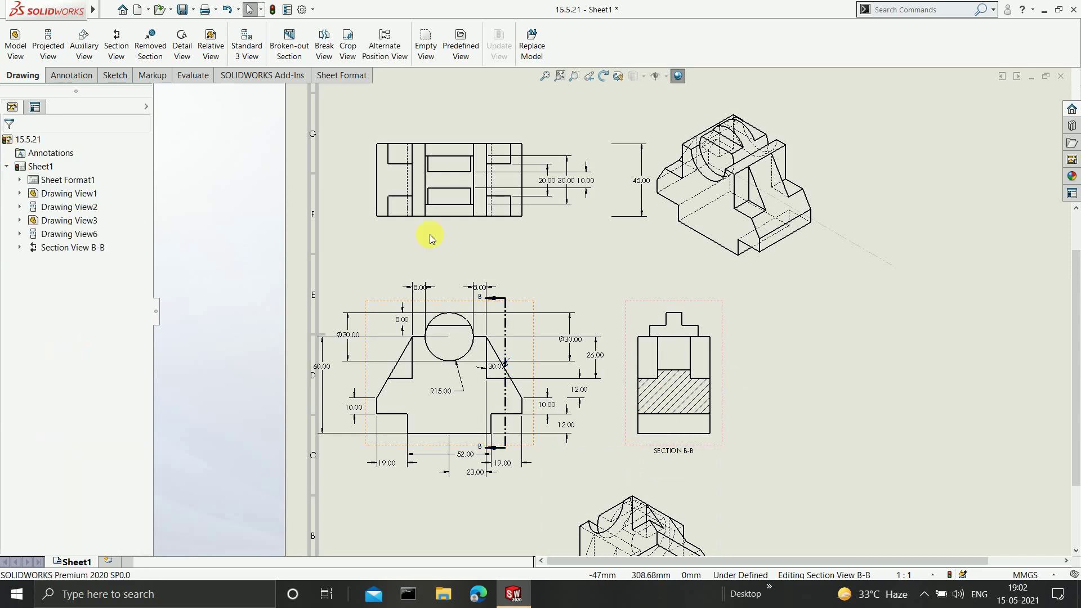
Delete section view B-B from the sheet
right_click(690, 302)
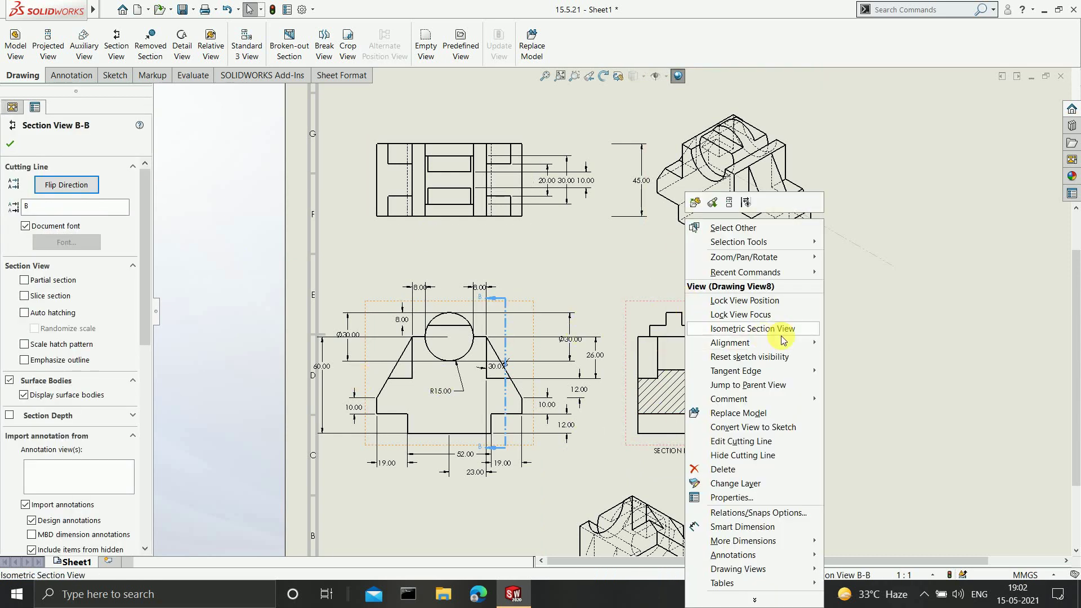
click(763, 469)
click(629, 246)
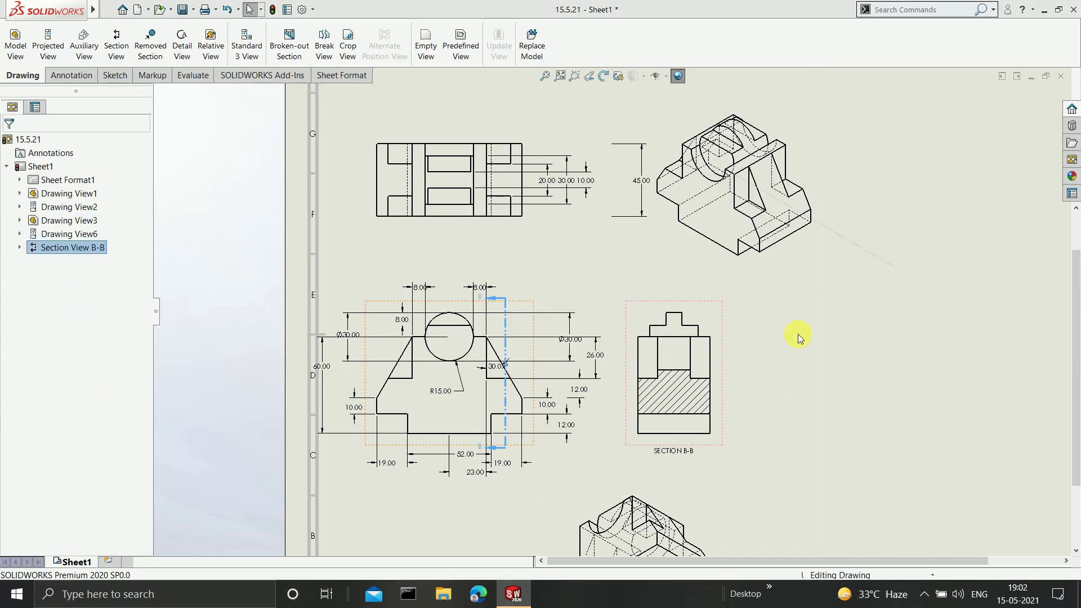
Create an aligned section view of the top view with a V-shaped cutting line pivoting below its lower edge, placed diagonally down toward the sheet's middle
click(116, 45)
click(65, 334)
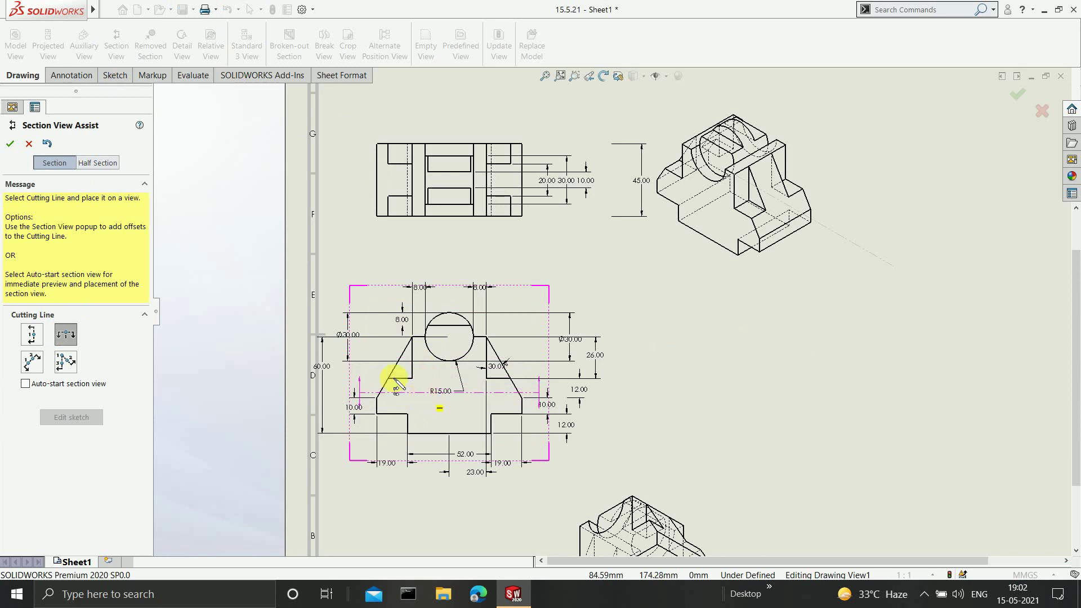
click(32, 362)
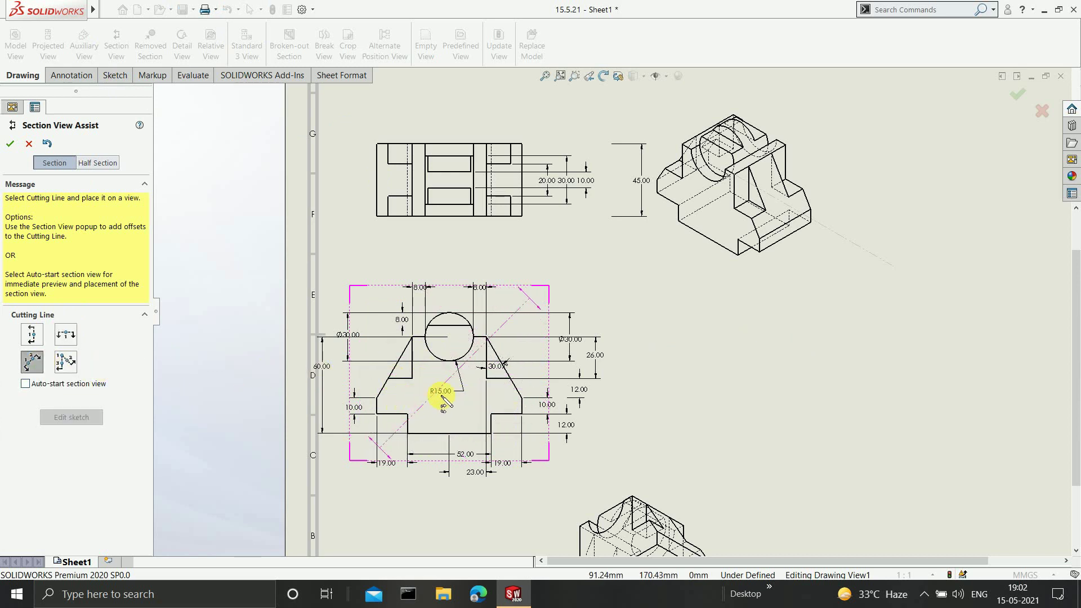
click(66, 363)
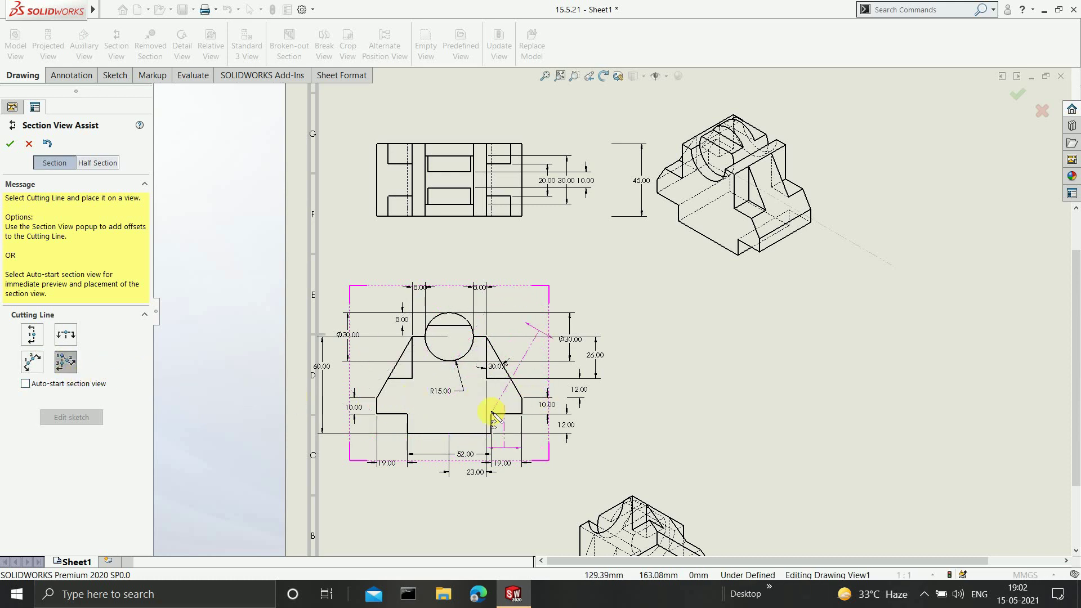
click(444, 244)
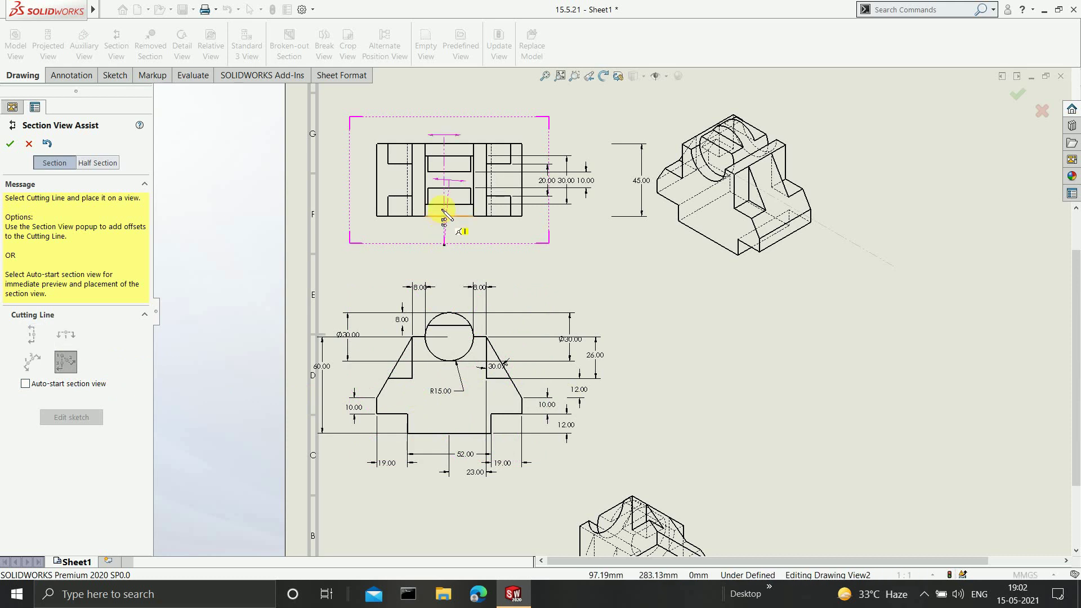
click(459, 178)
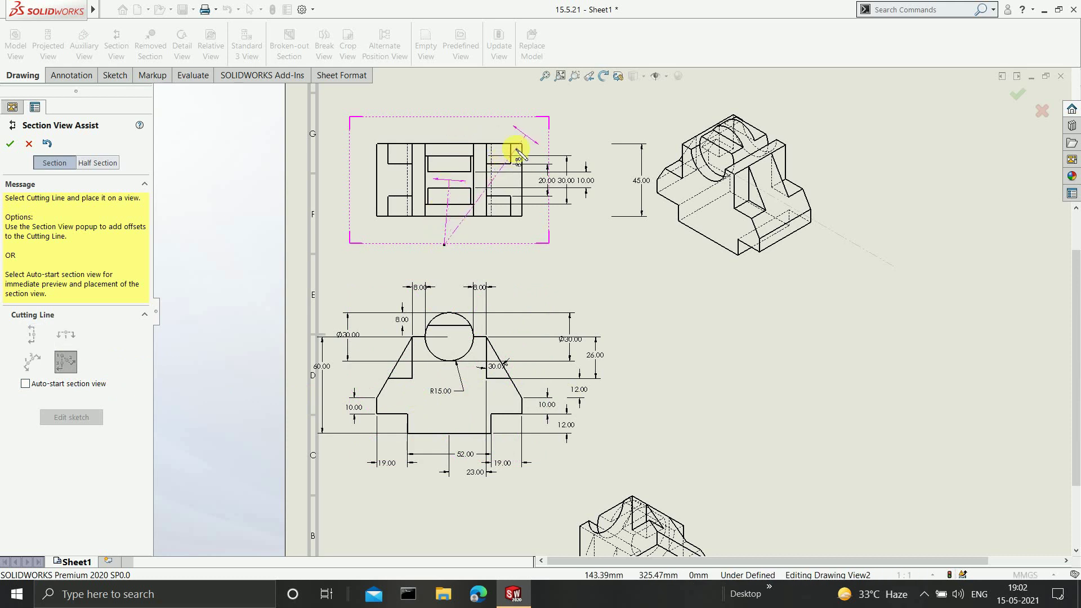
click(518, 153)
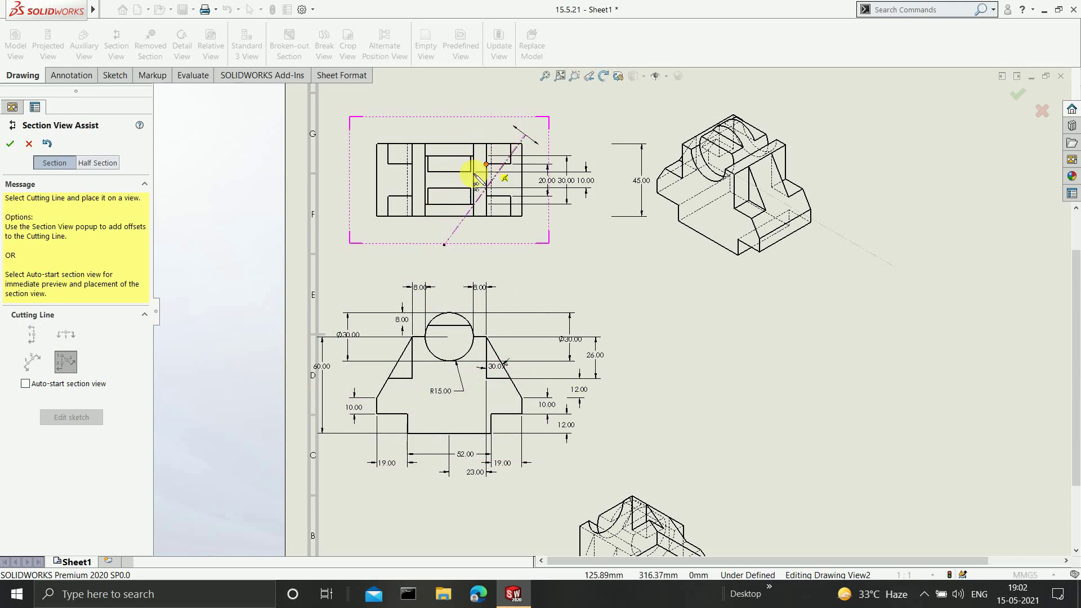
click(417, 168)
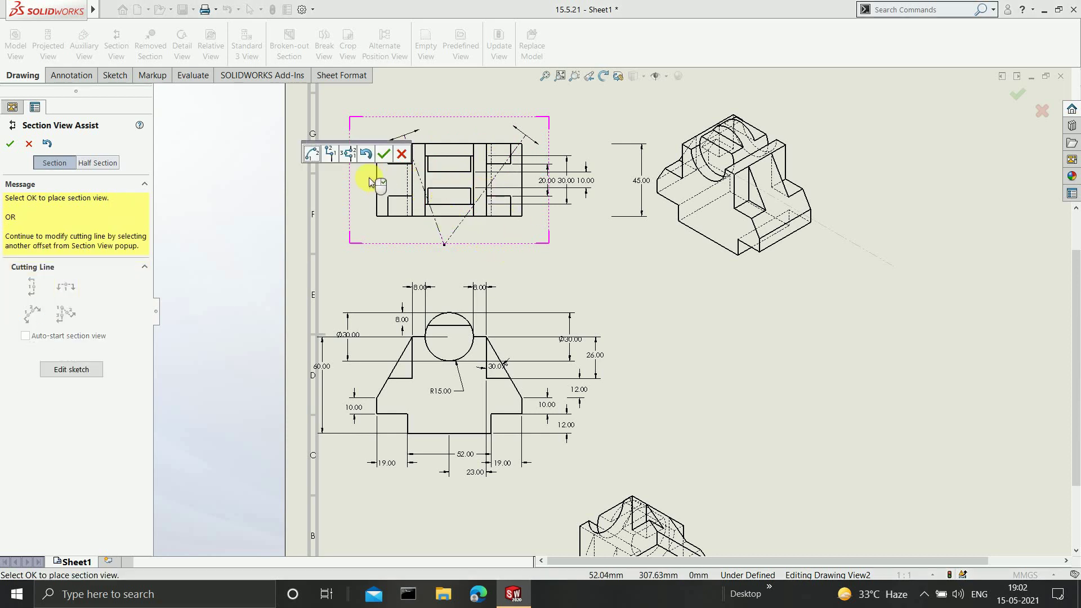
click(384, 155)
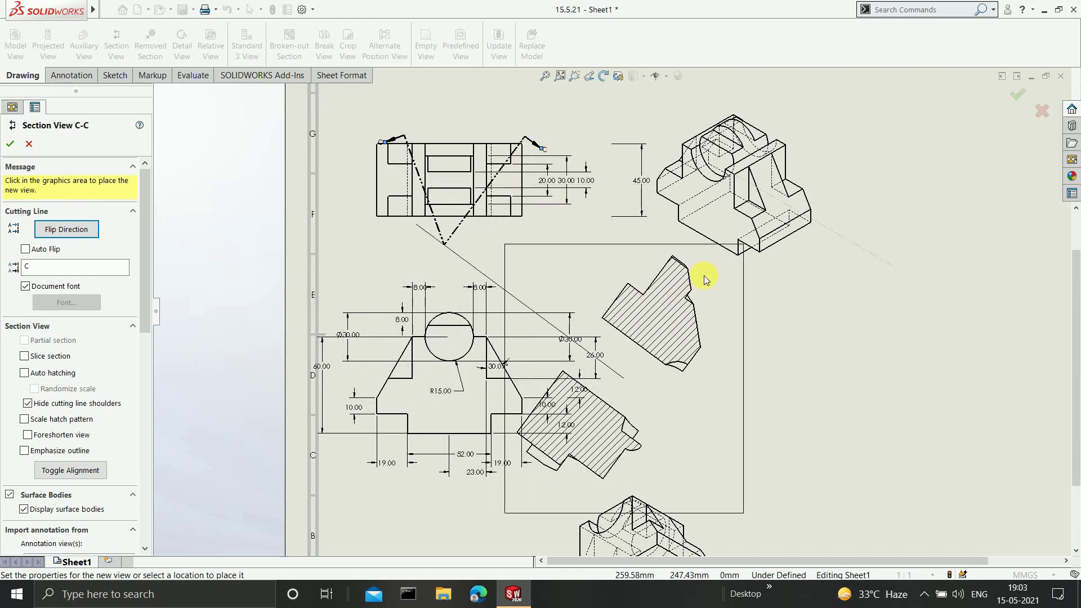
click(703, 276)
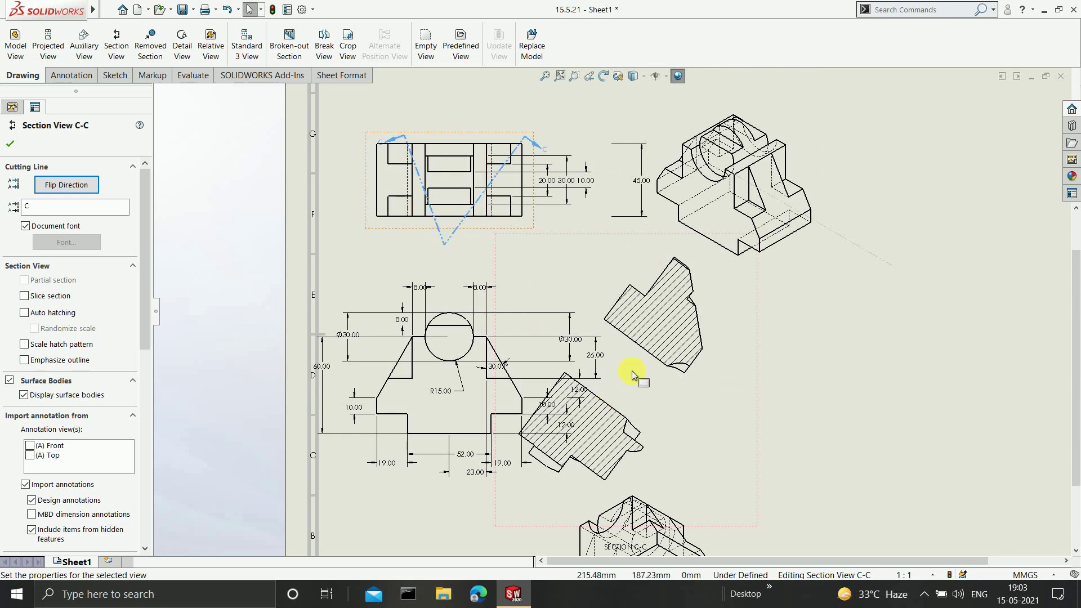
Delete section view C-C together with its cutting line
right_click(757, 366)
key(Delete)
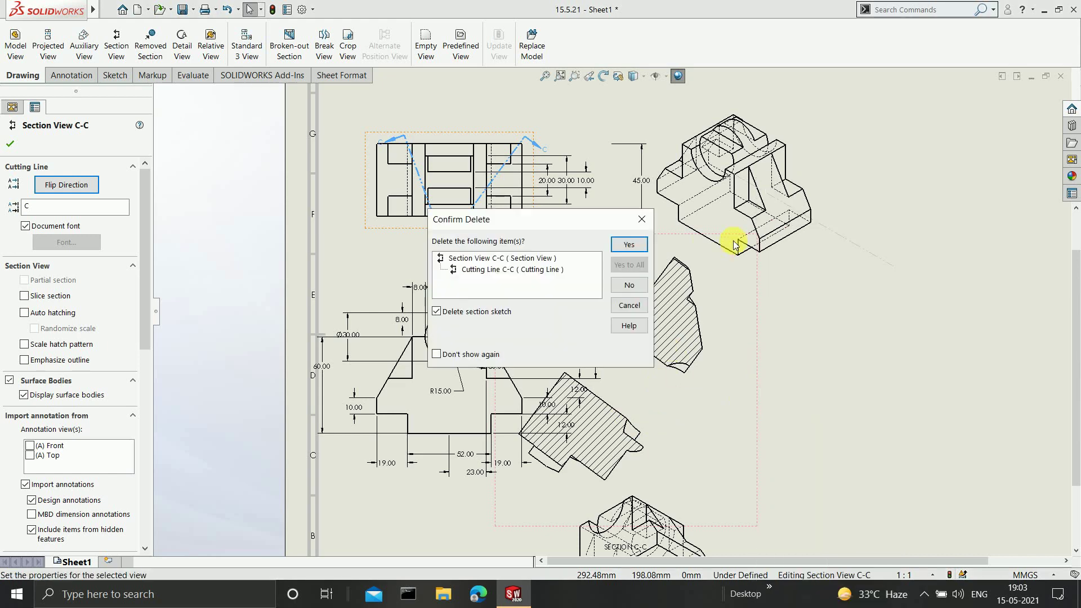
click(623, 245)
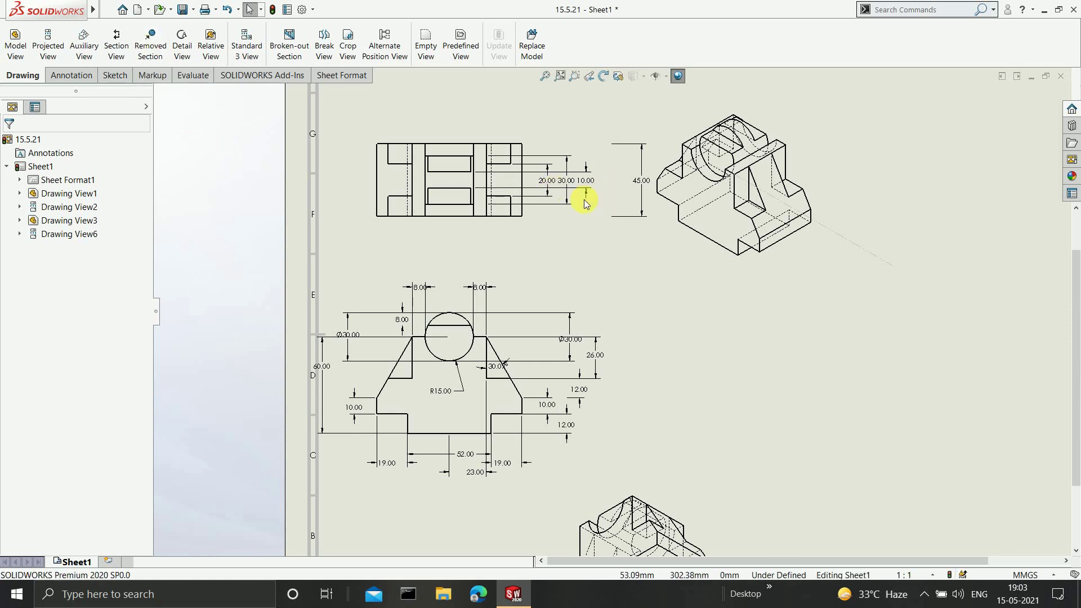
Define a removed section of the top view between the two outer vertical rib edges, using manual placement for a diagonal cutting line
scroll(416, 172, down, 4)
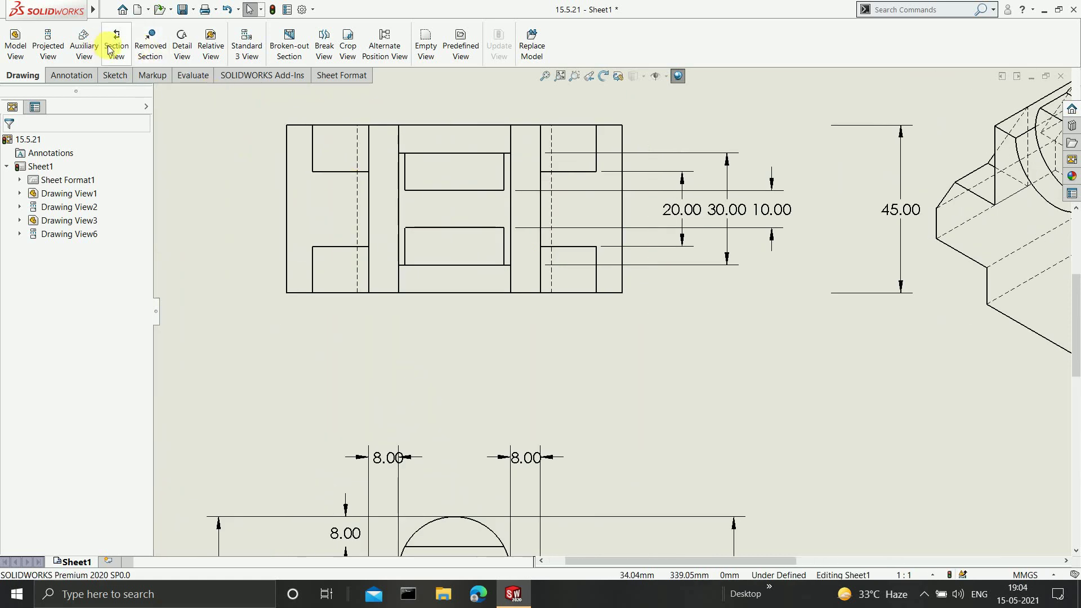
scroll(336, 168, down, 2)
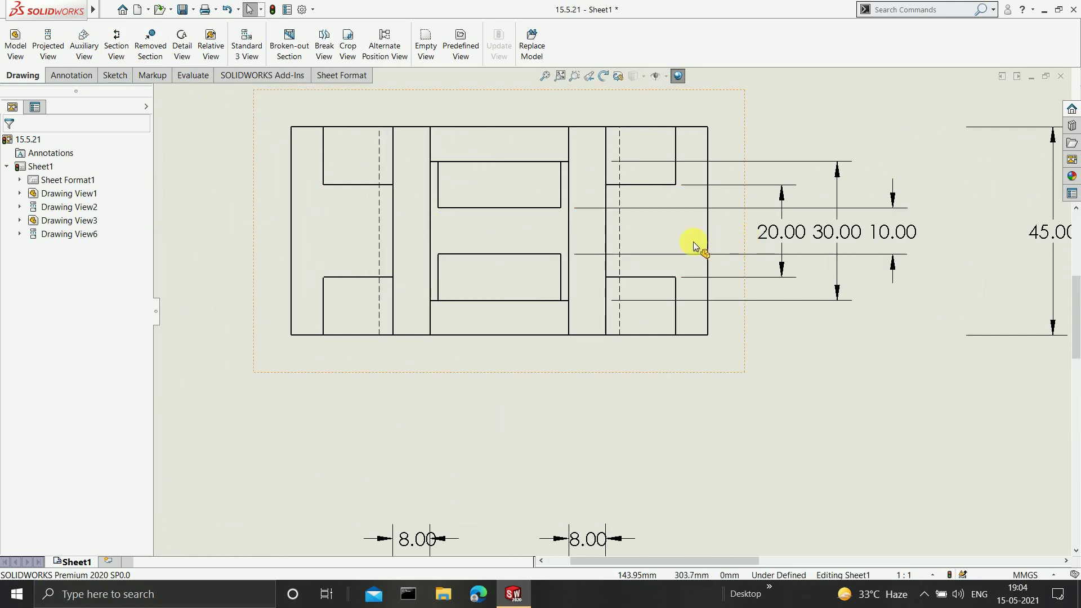
click(149, 44)
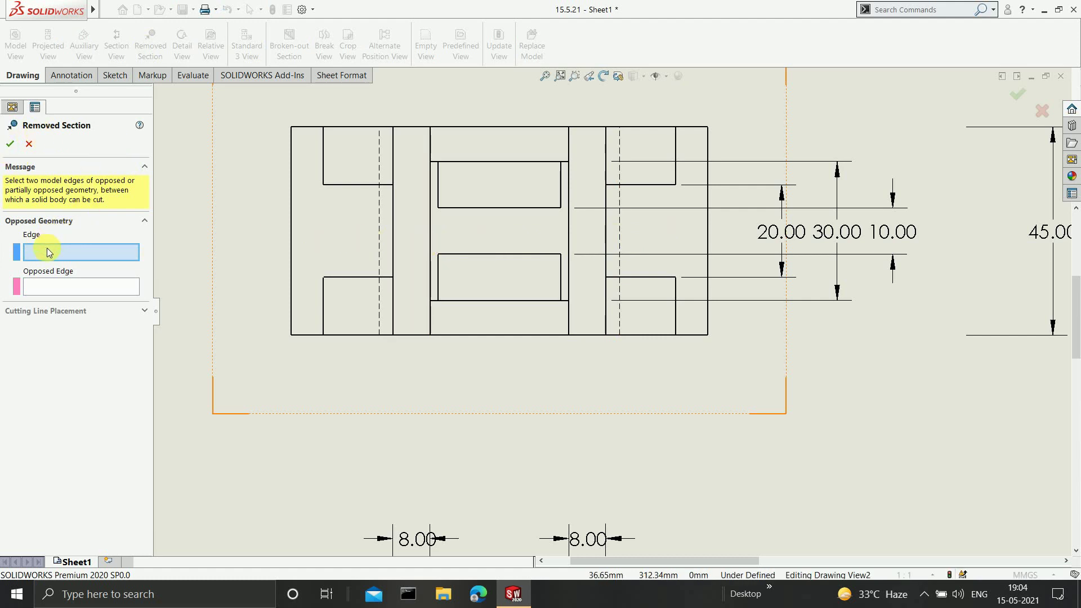
click(393, 236)
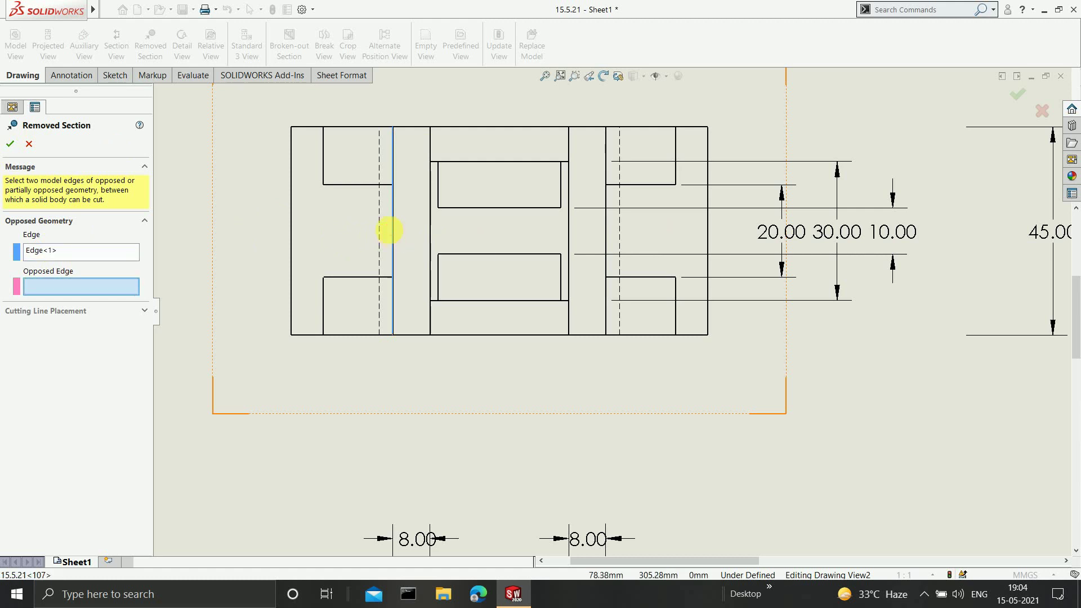
click(606, 234)
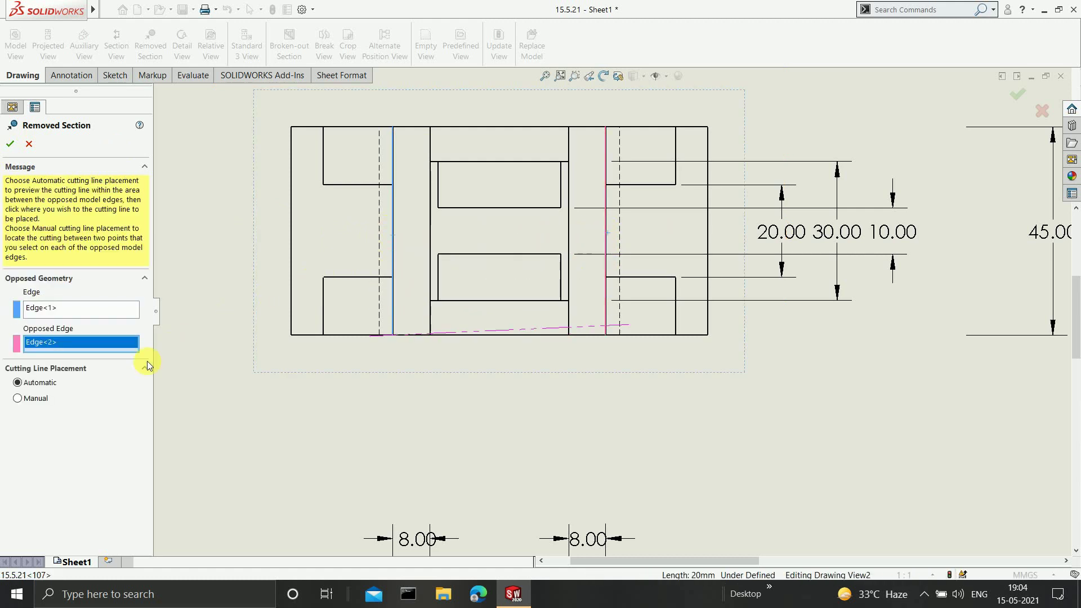
click(46, 400)
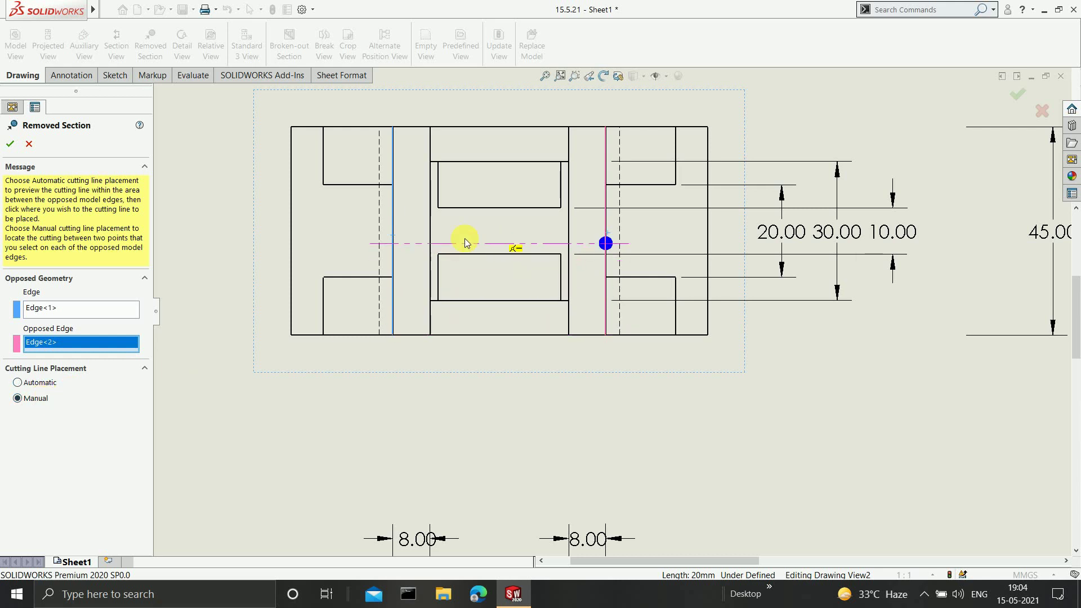
click(392, 290)
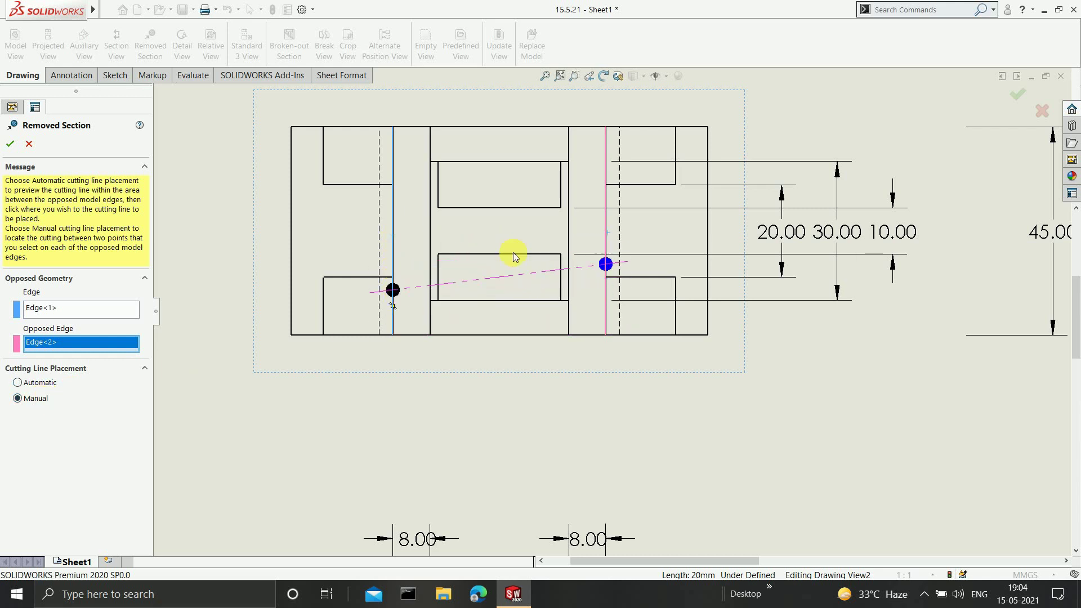
click(607, 160)
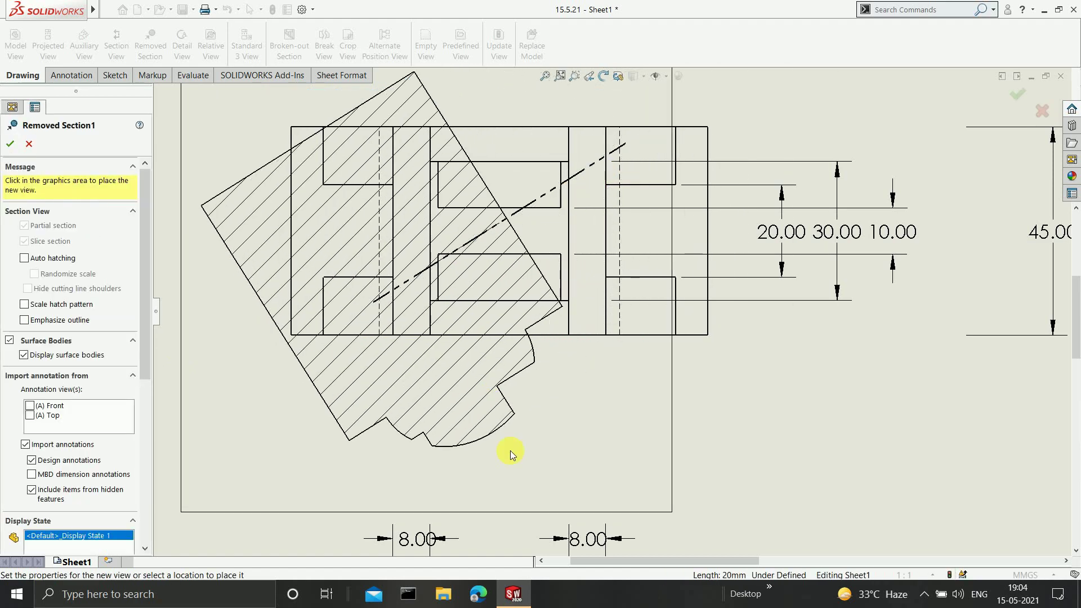
Place the removed section diagonally below and to the left of the top view and accept it
scroll(535, 324, up, 2)
scroll(535, 323, up, 3)
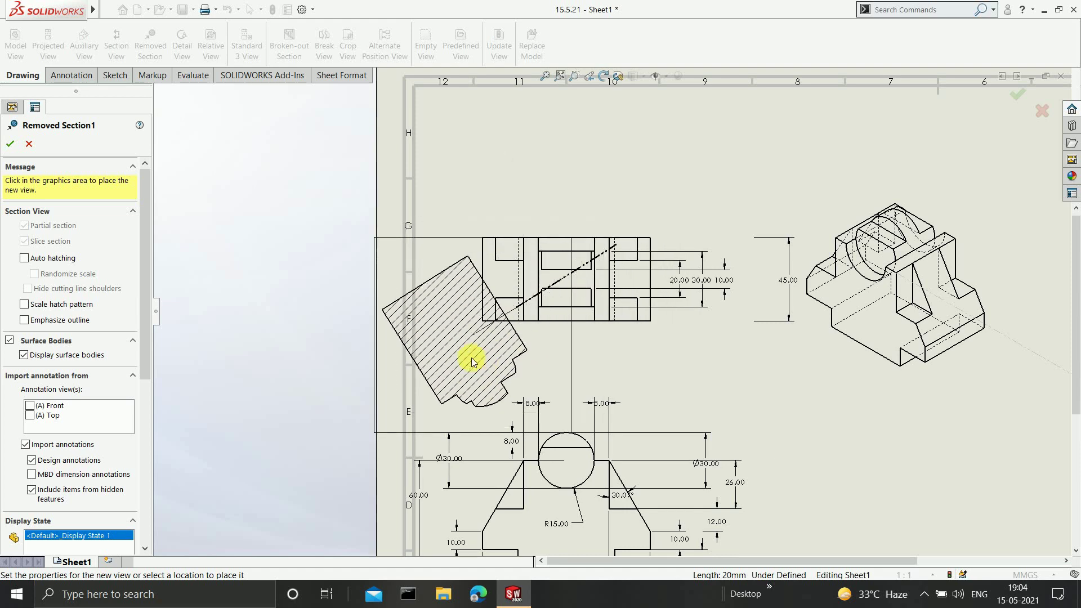
click(457, 363)
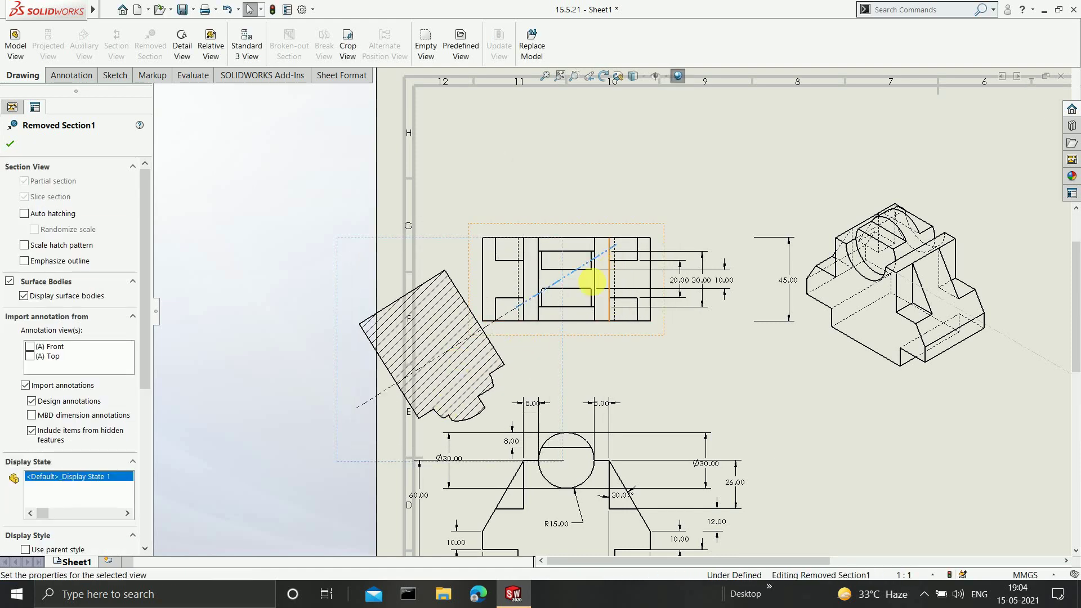
scroll(594, 282, up, 3)
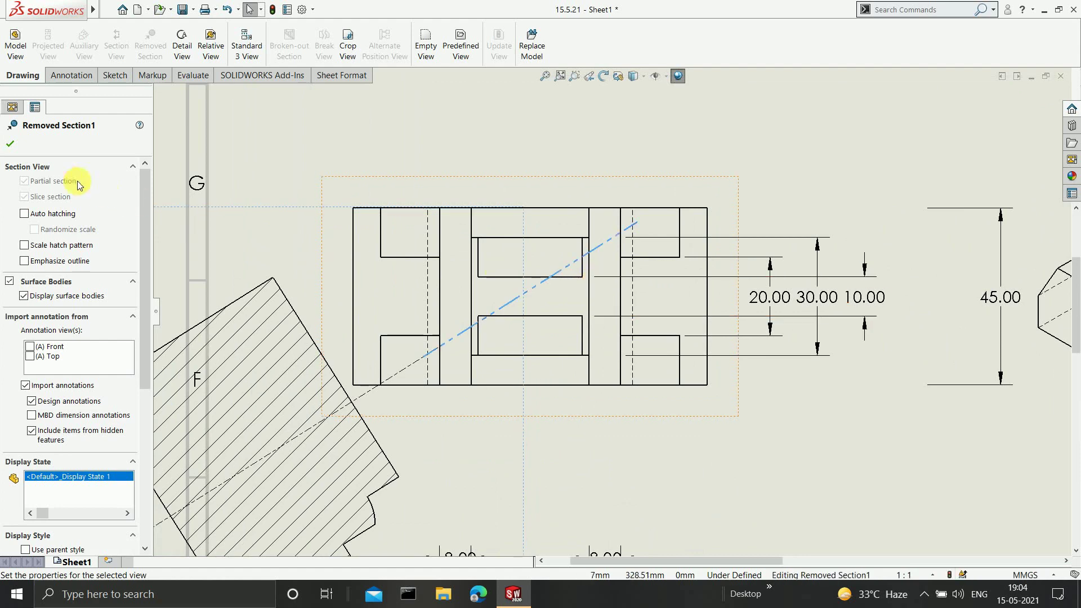
click(10, 143)
Examine the removed section and its diagonal cutting line in relation to the top view
scroll(574, 269, up, 2)
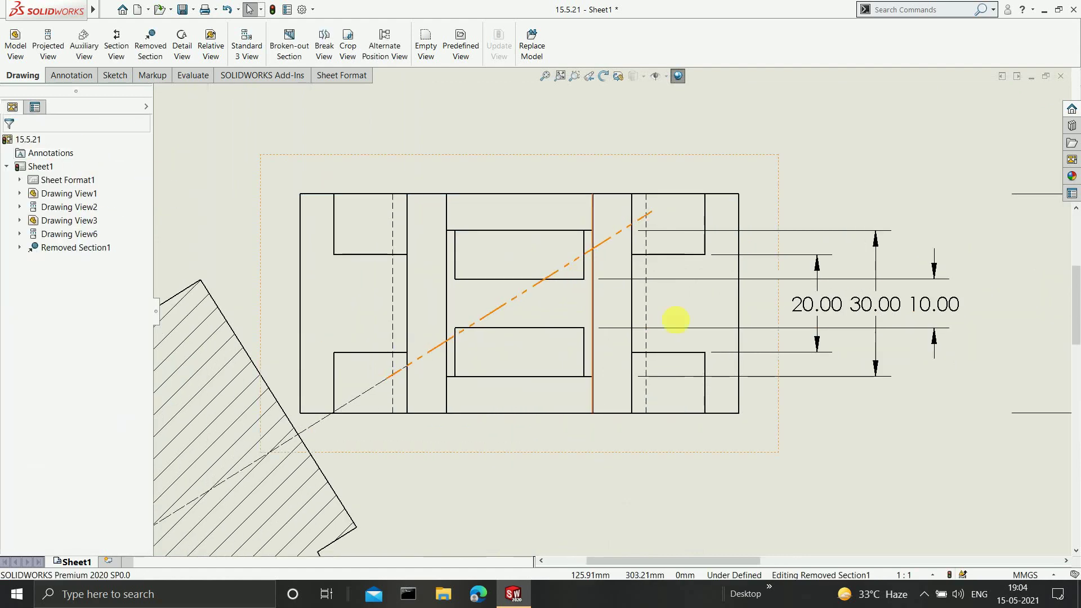
scroll(506, 373, down, 5)
scroll(505, 304, up, 2)
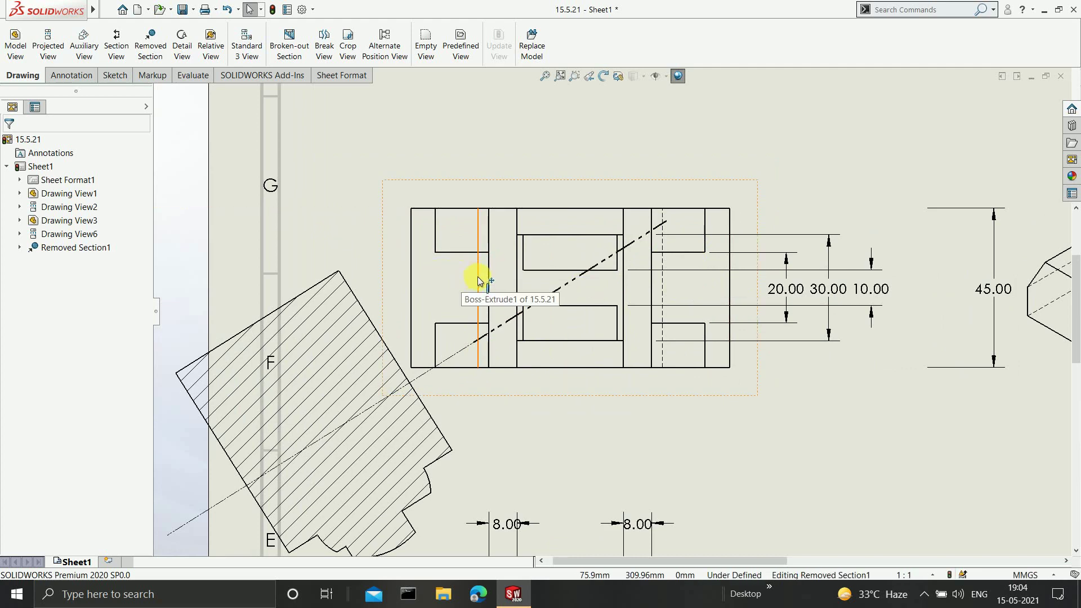
scroll(467, 282, up, 5)
scroll(579, 331, up, 1)
scroll(749, 386, down, 5)
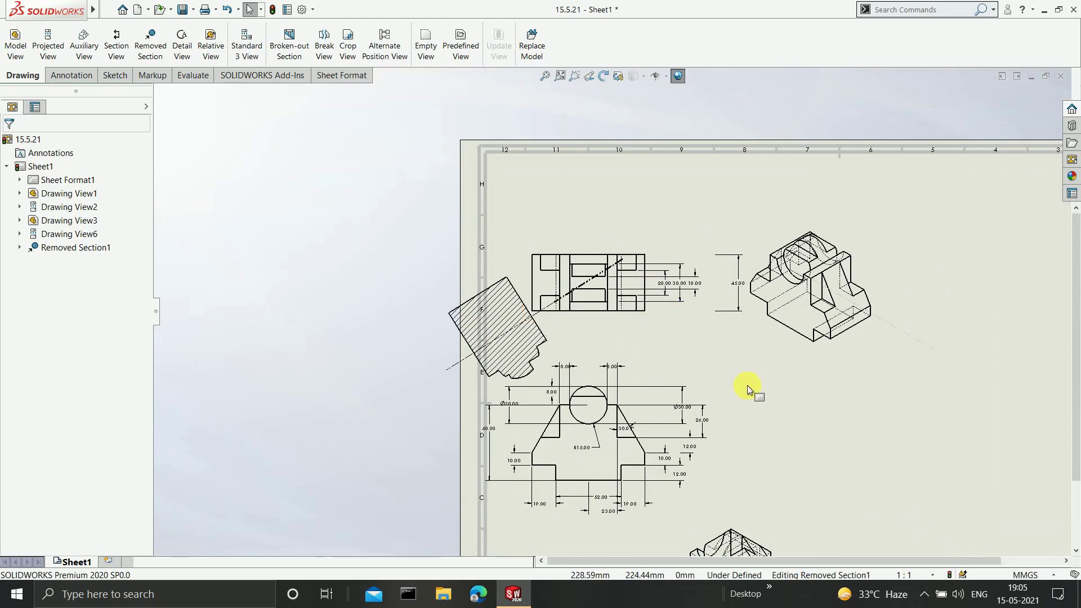
scroll(732, 352, up, 2)
scroll(730, 350, down, 2)
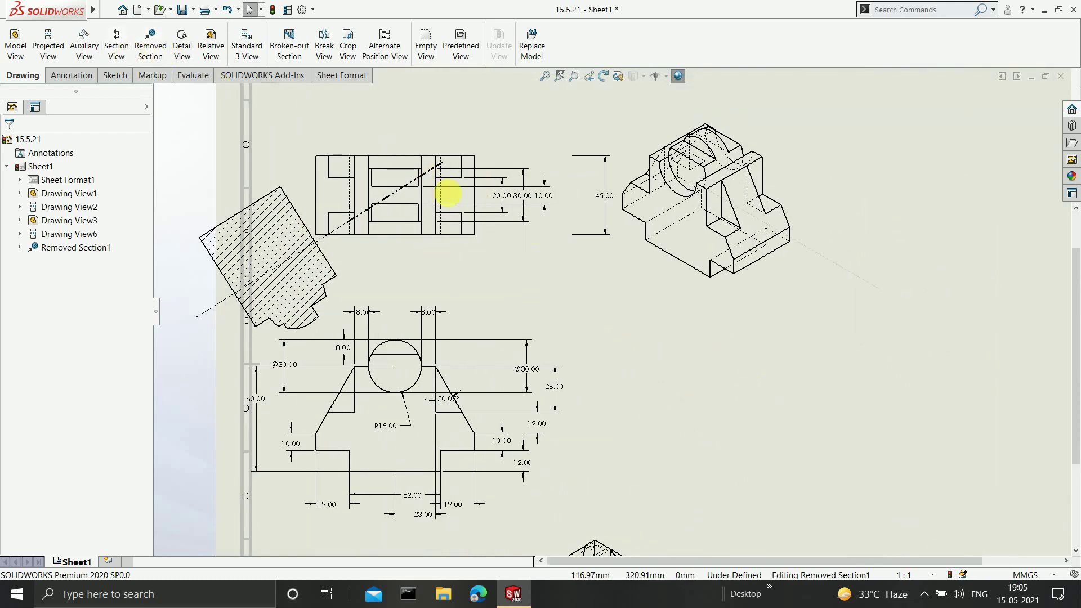
Create a detail view of the upper isometric view with a circle around its cylindrical boss, placed to the upper right of it
click(188, 58)
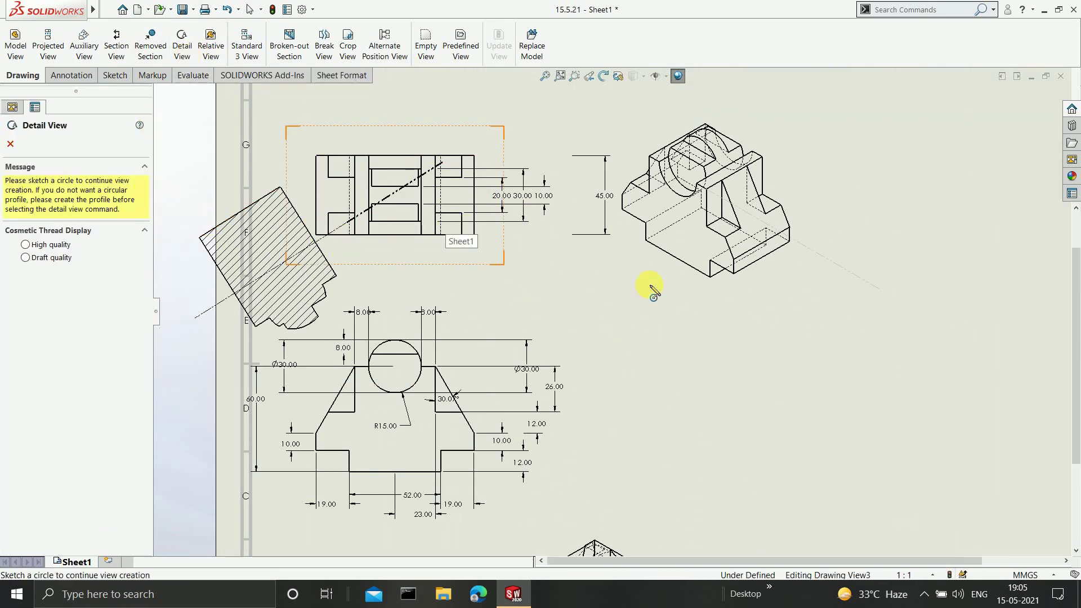
scroll(725, 135, down, 2)
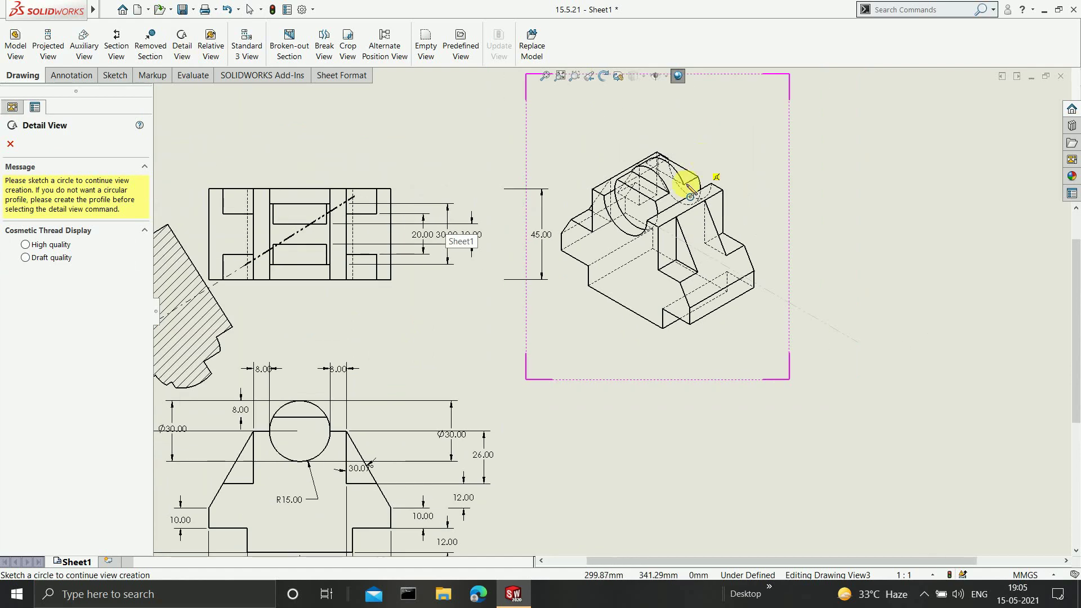
scroll(614, 281, up, 5)
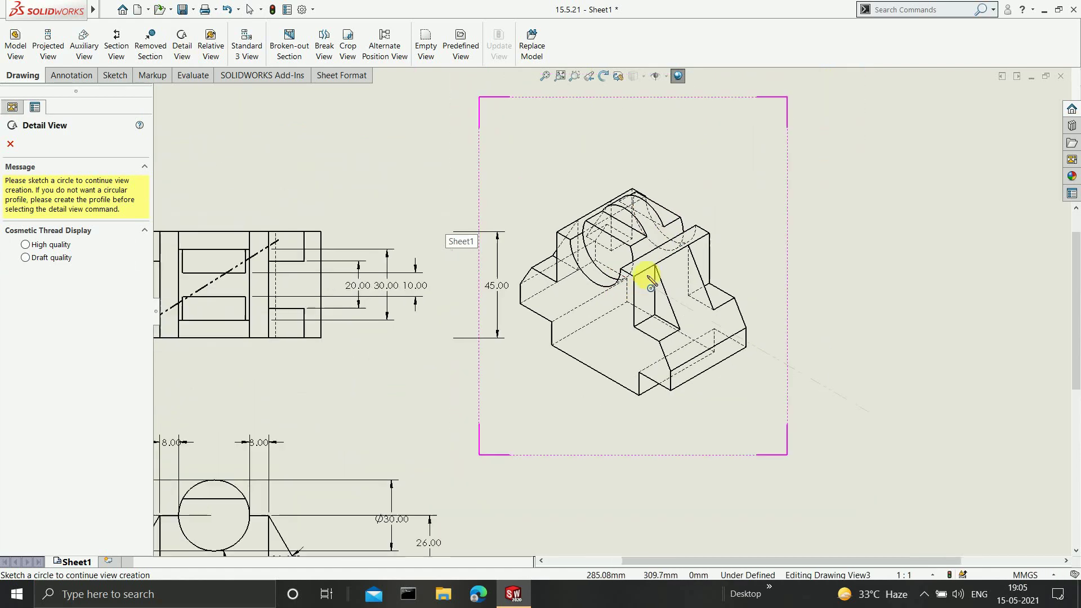
scroll(611, 307, down, 4)
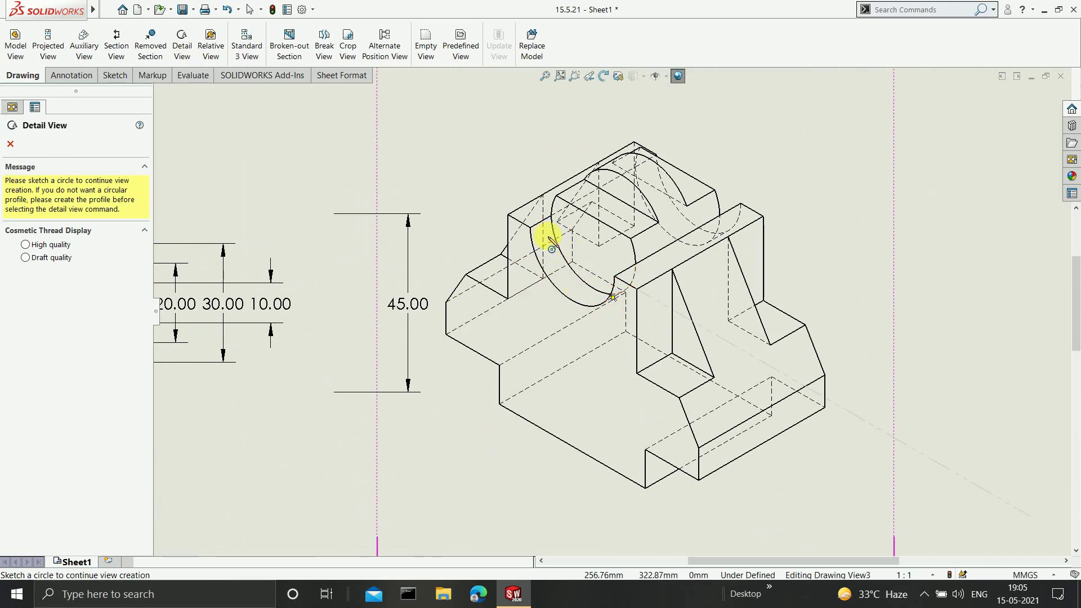
click(548, 235)
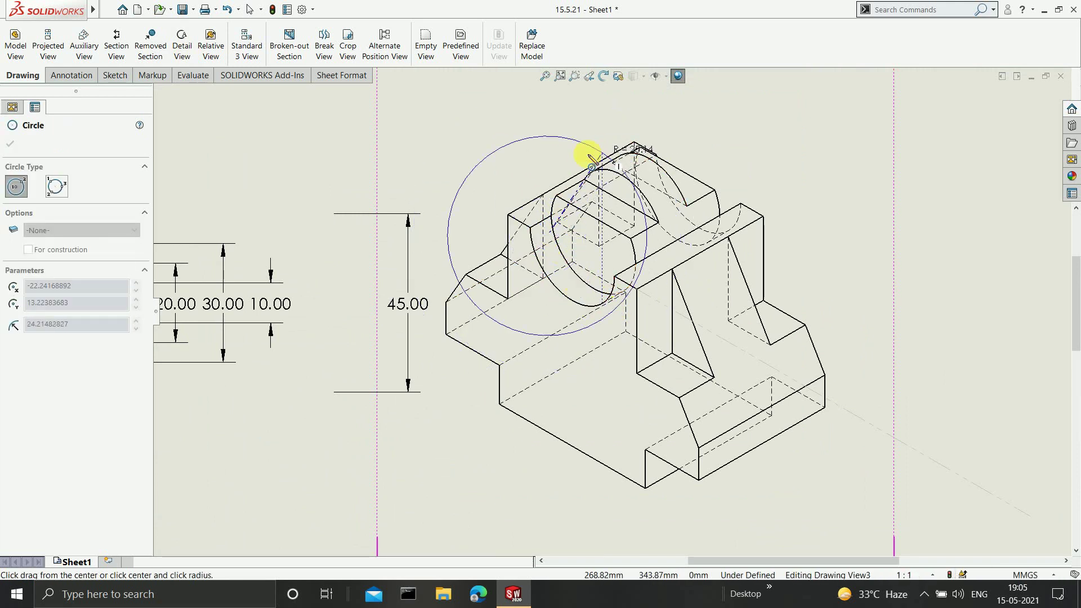
click(569, 164)
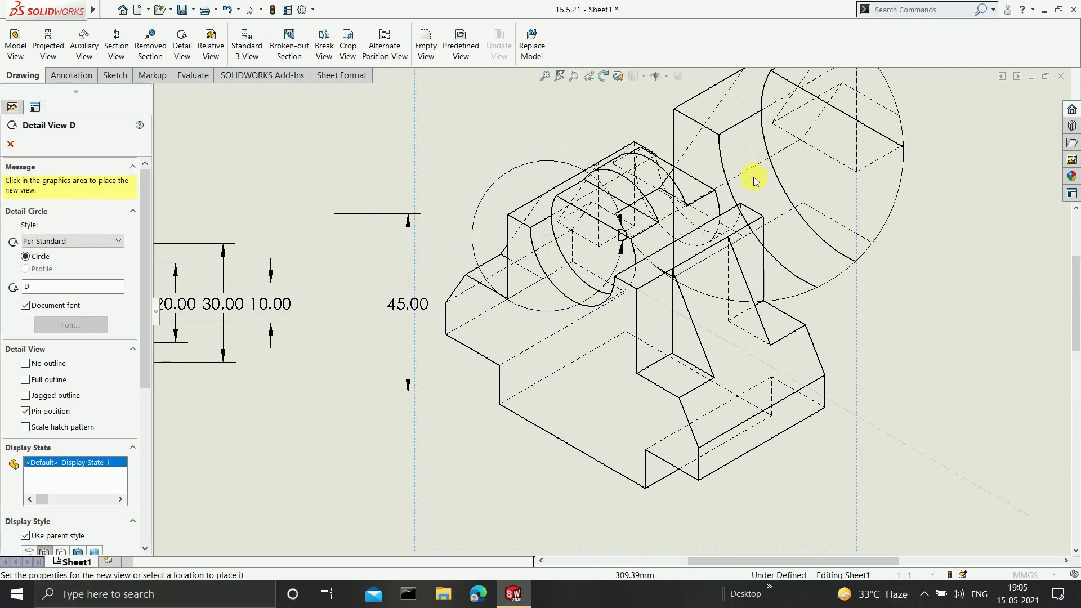
scroll(754, 180, up, 4)
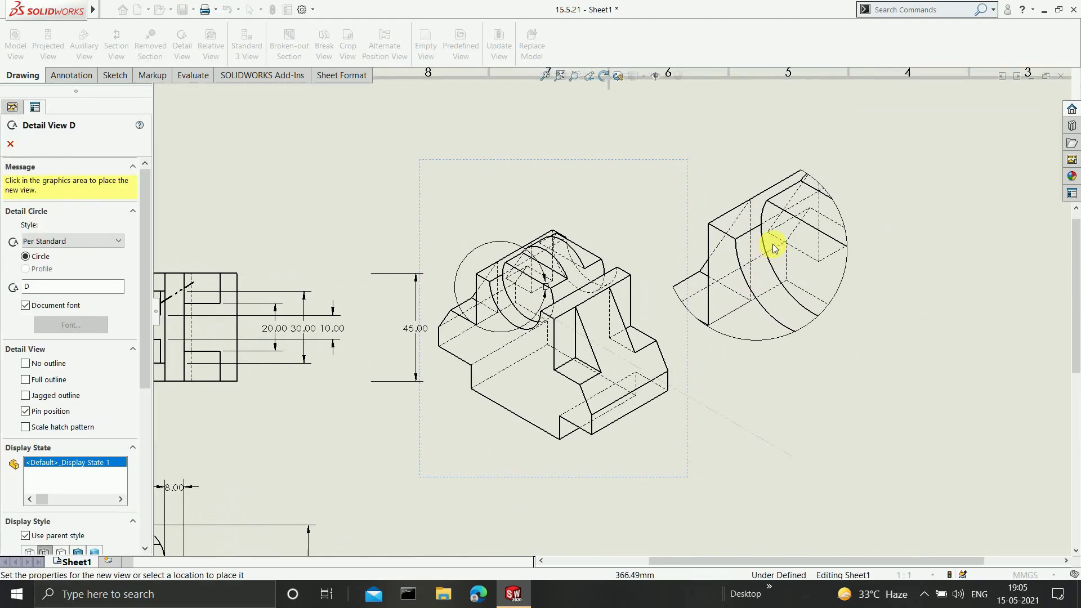
click(787, 225)
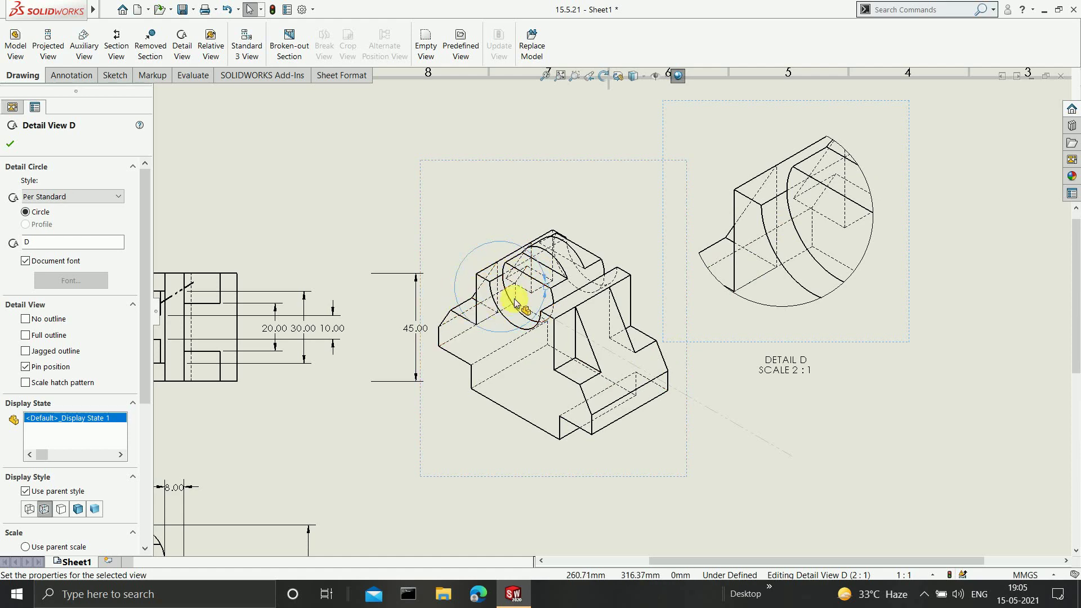
scroll(658, 287, up, 8)
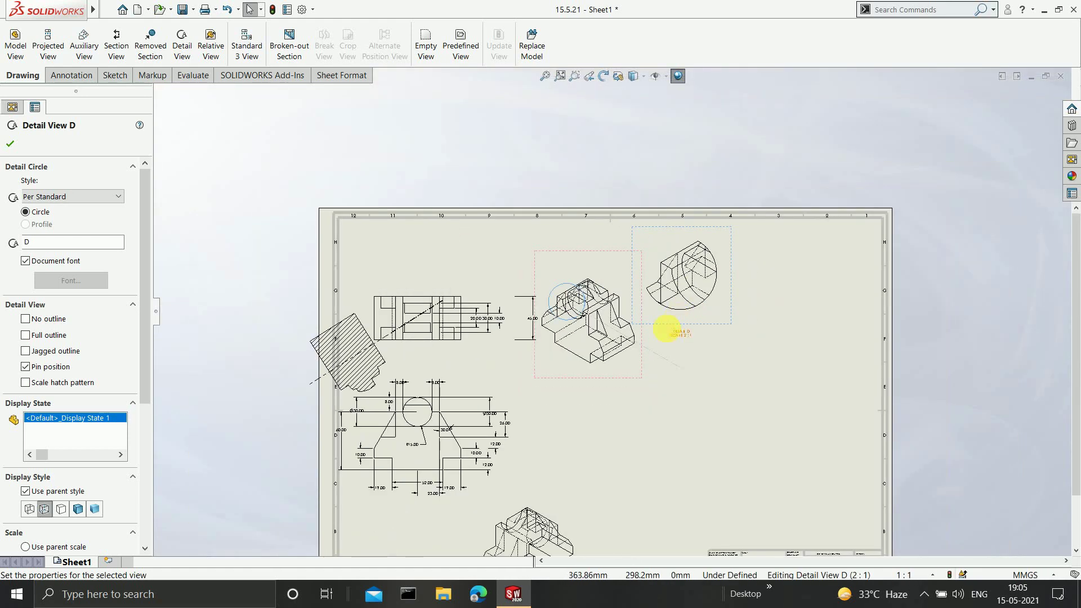
Accept the detail view of the cylindrical boss and look over the sheet layout
scroll(677, 352, down, 2)
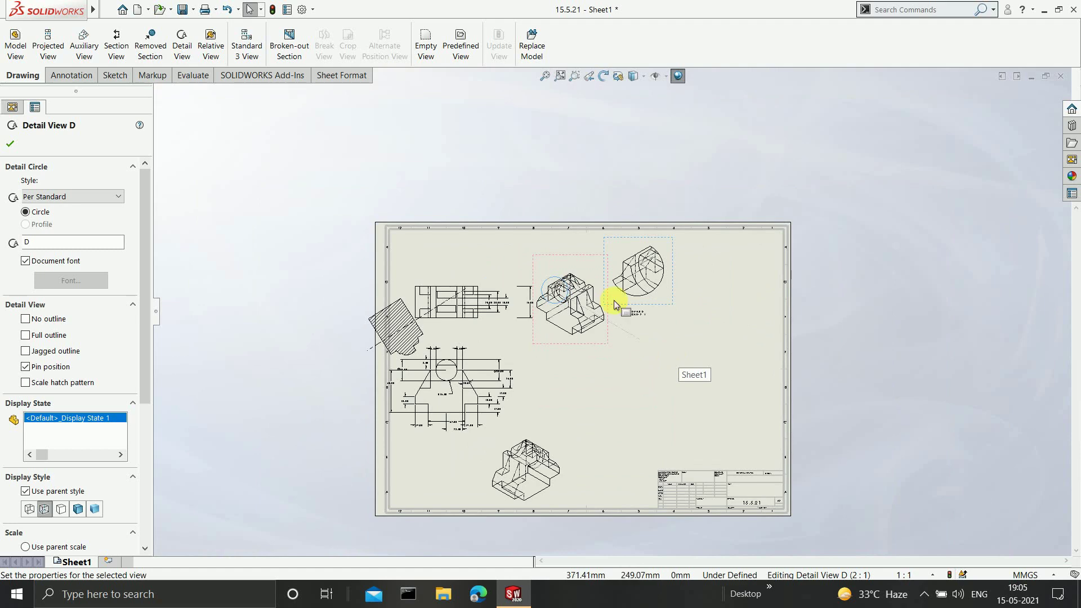
click(10, 144)
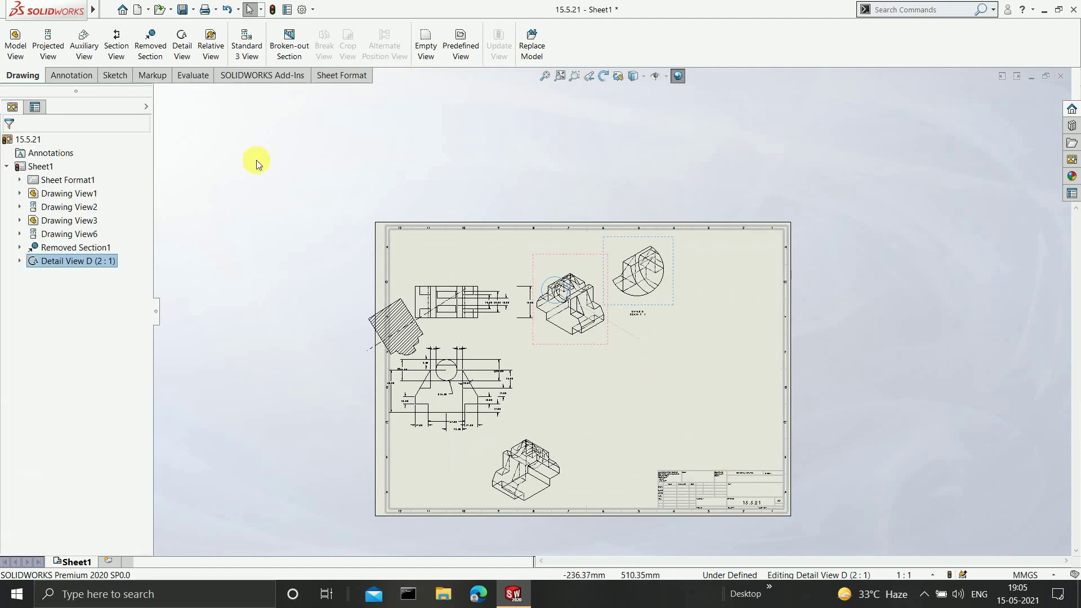
scroll(738, 318, down, 3)
scroll(686, 341, up, 4)
scroll(626, 334, down, 2)
scroll(626, 334, up, 1)
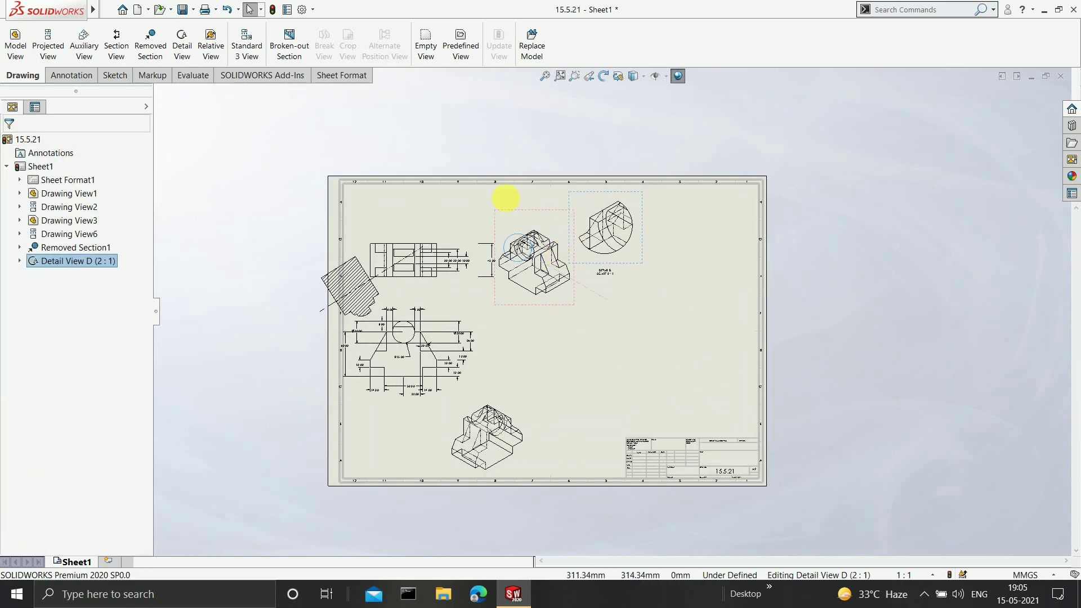
Start a relative view of the part and use the sloping T-shaped side face as its front orientation
click(210, 48)
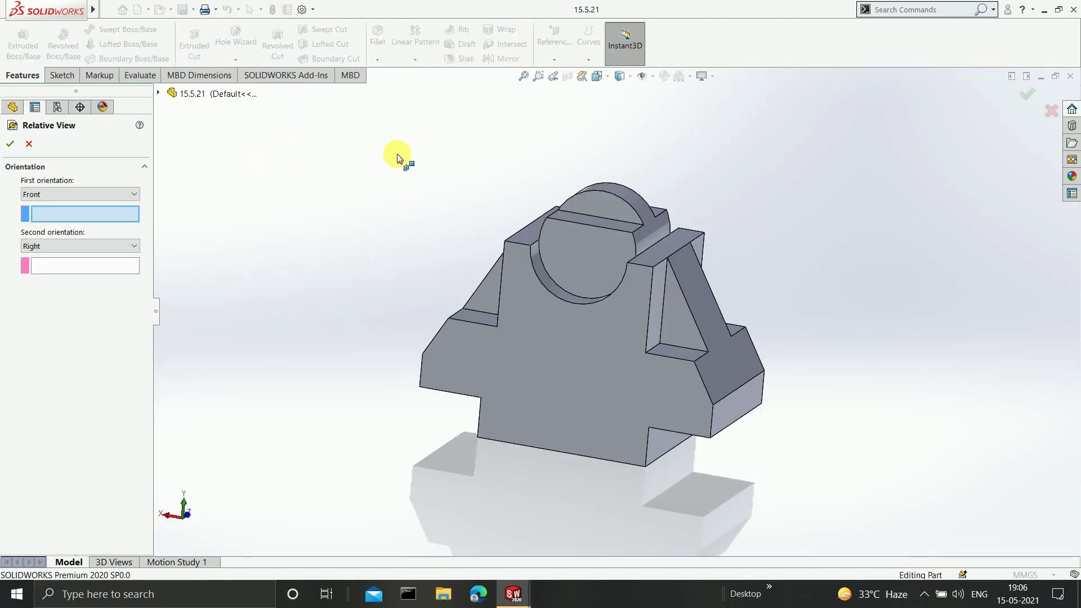
scroll(635, 241, down, 2)
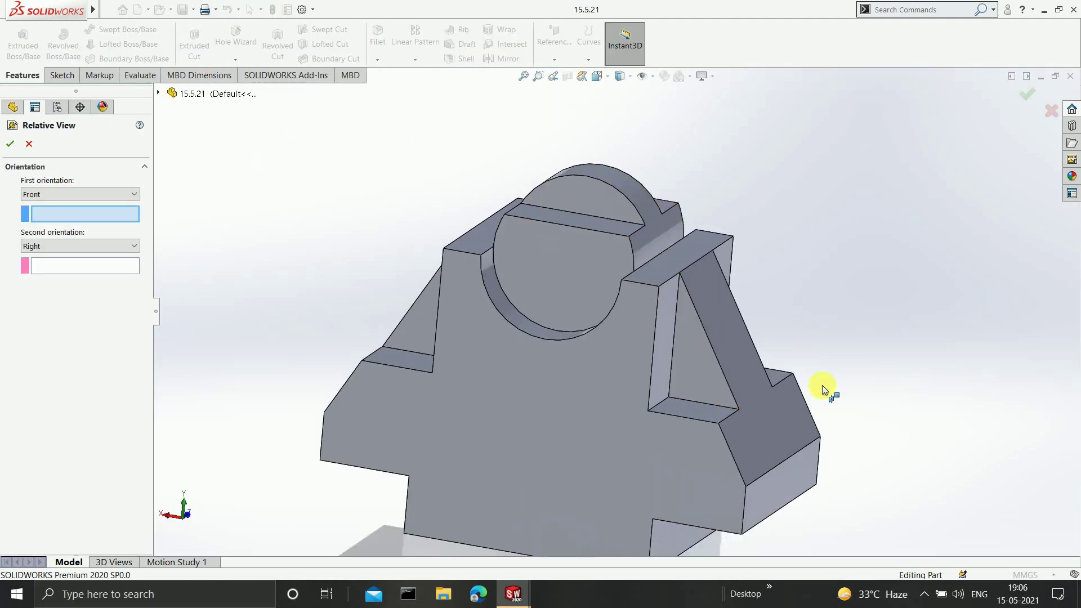
scroll(822, 386, up, 2)
middle_drag(809, 395, 775, 392)
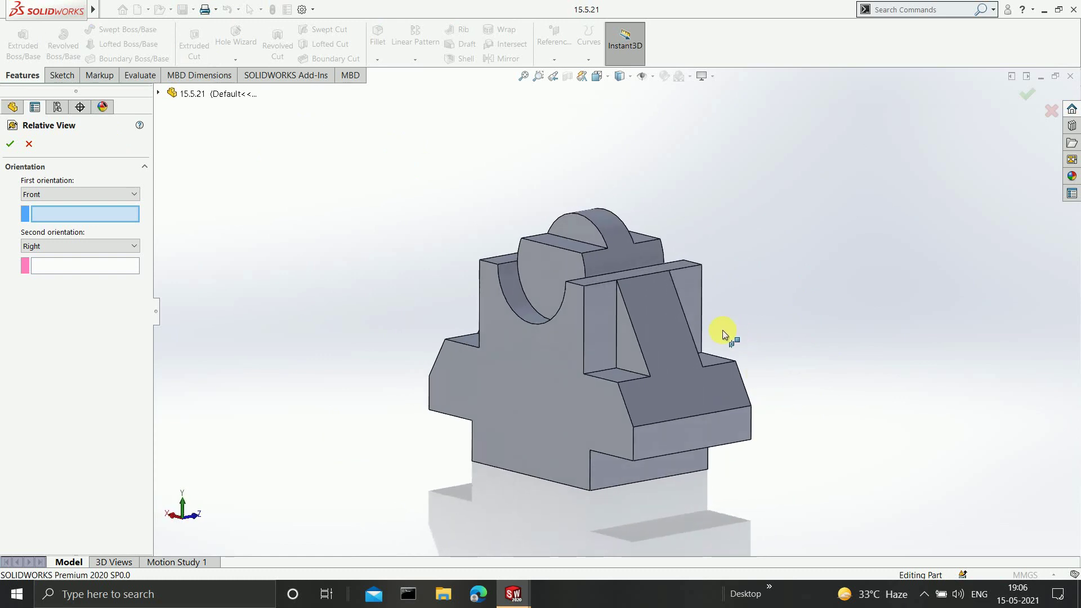
scroll(618, 282, down, 2)
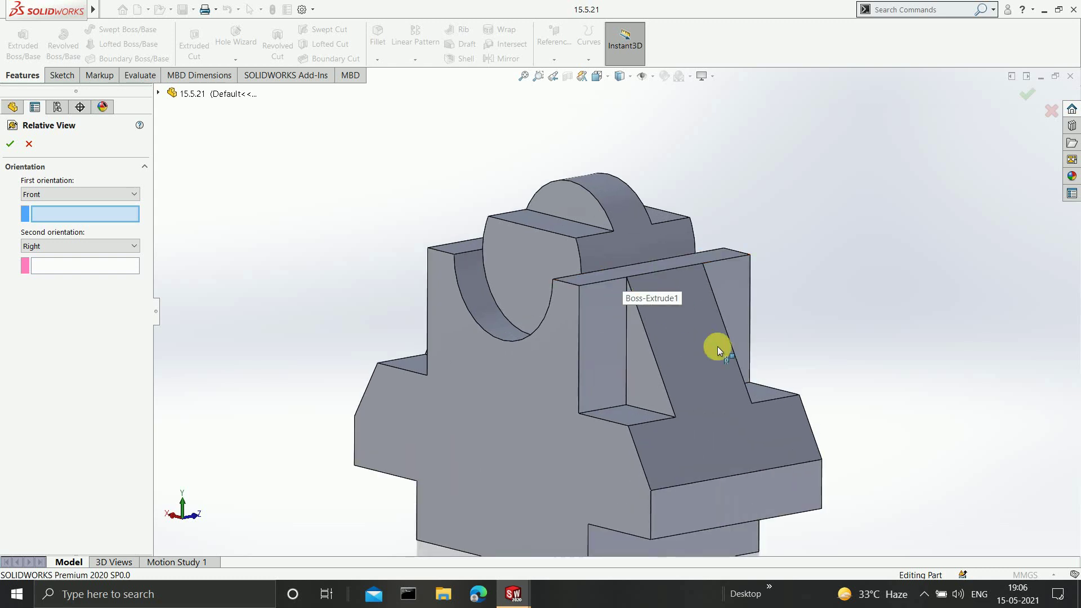
scroll(717, 364, up, 2)
scroll(699, 375, down, 2)
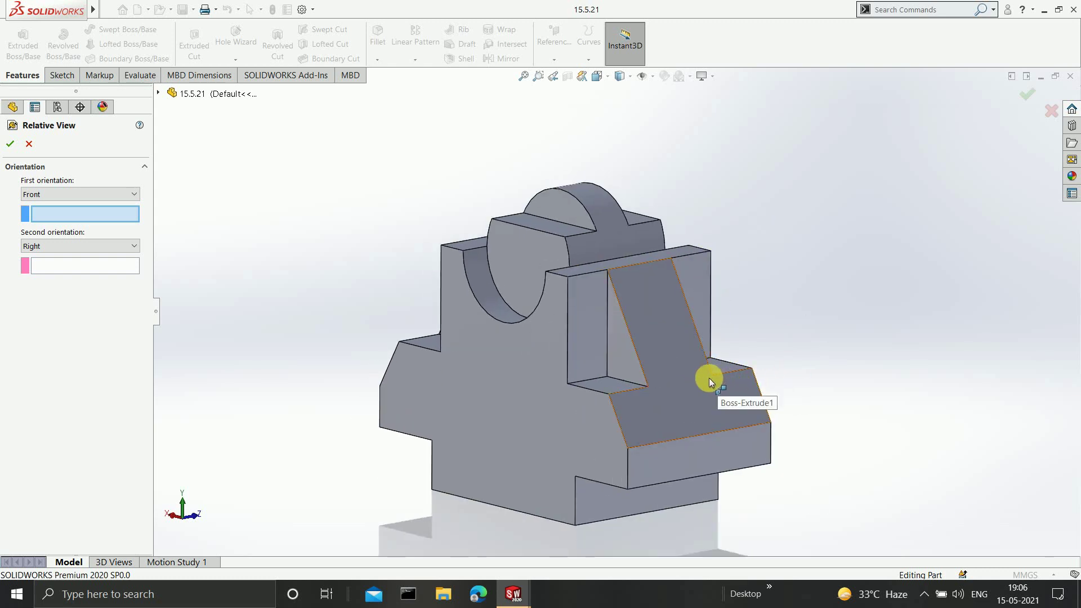
scroll(678, 393, up, 2)
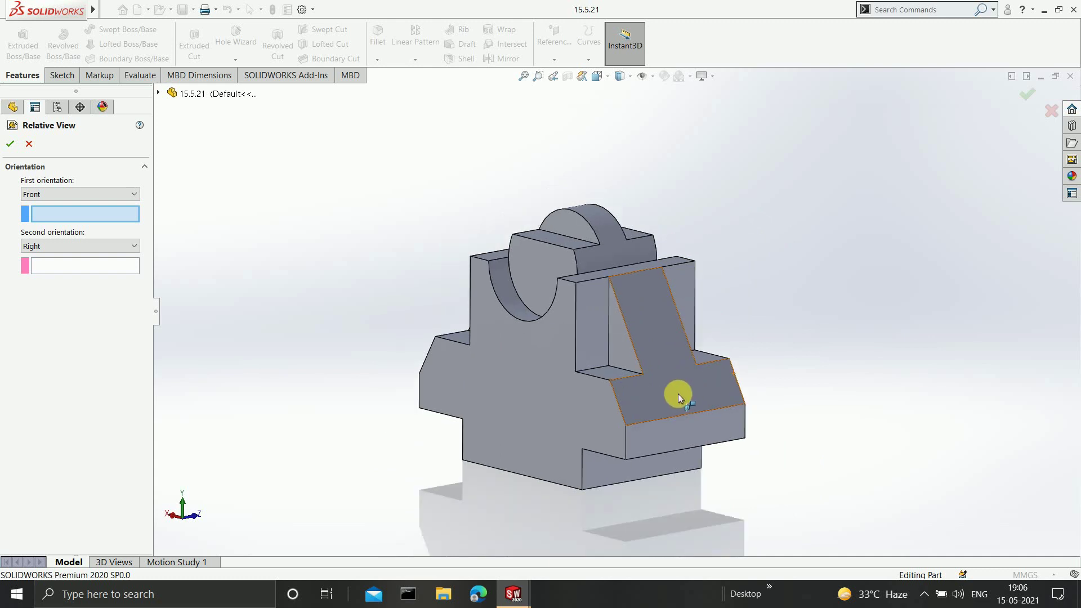
middle_drag(649, 367, 707, 374)
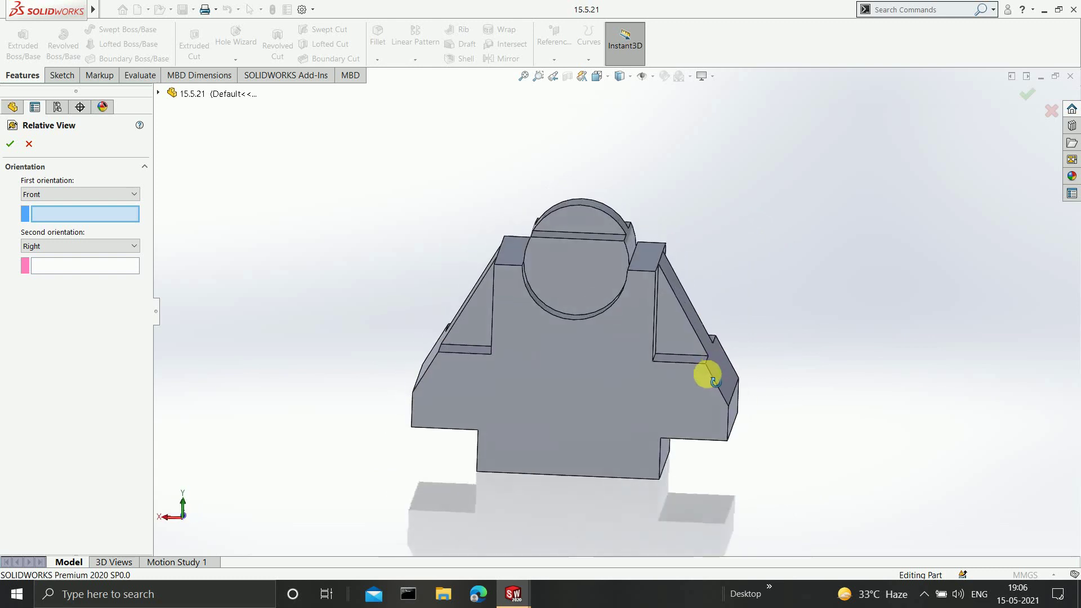
middle_drag(780, 380, 808, 437)
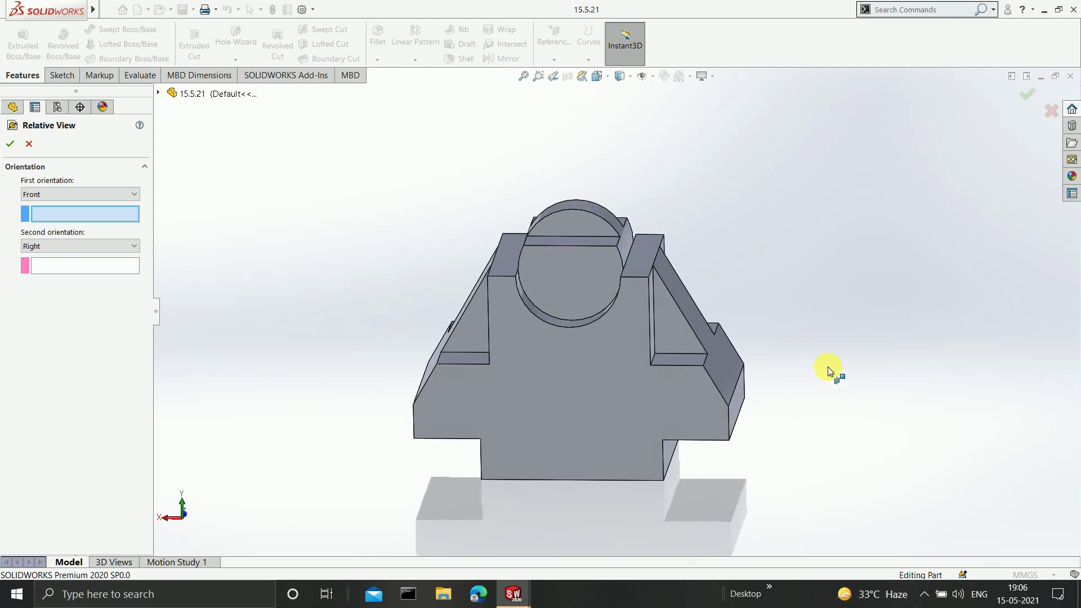
middle_drag(828, 367, 663, 357)
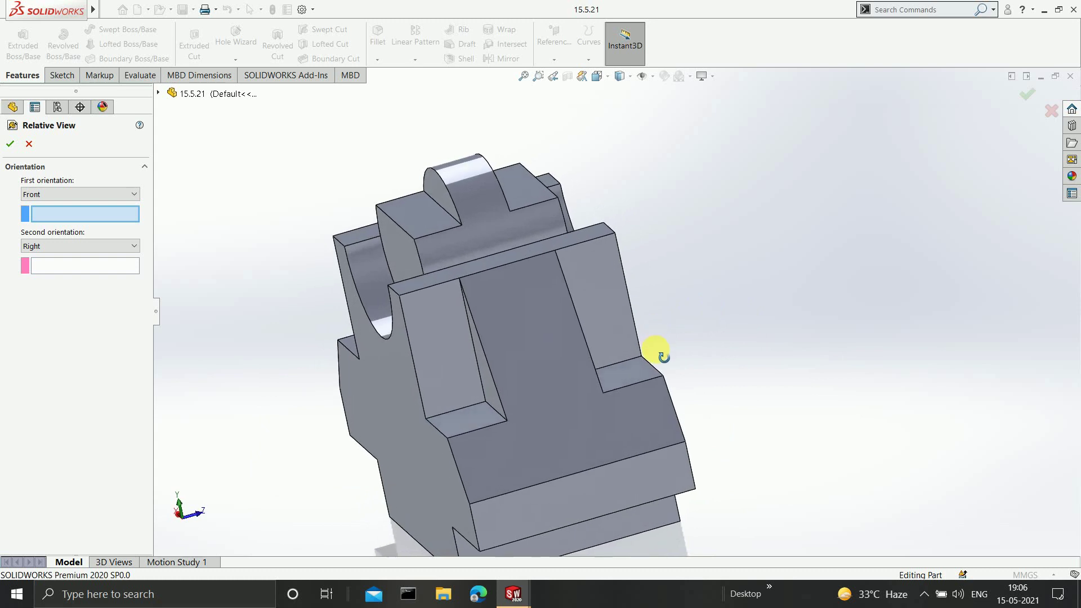
click(586, 396)
scroll(580, 394, up, 3)
scroll(612, 432, down, 3)
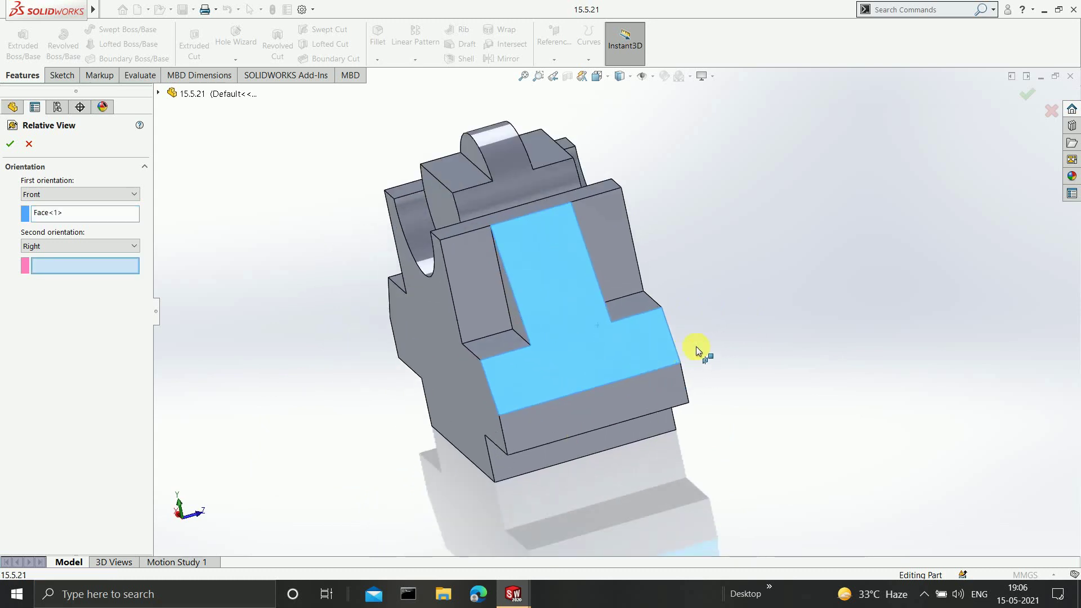
Use the large flat profile face as the right orientation and accept the relative view's orientations
middle_drag(731, 343, 613, 341)
click(612, 341)
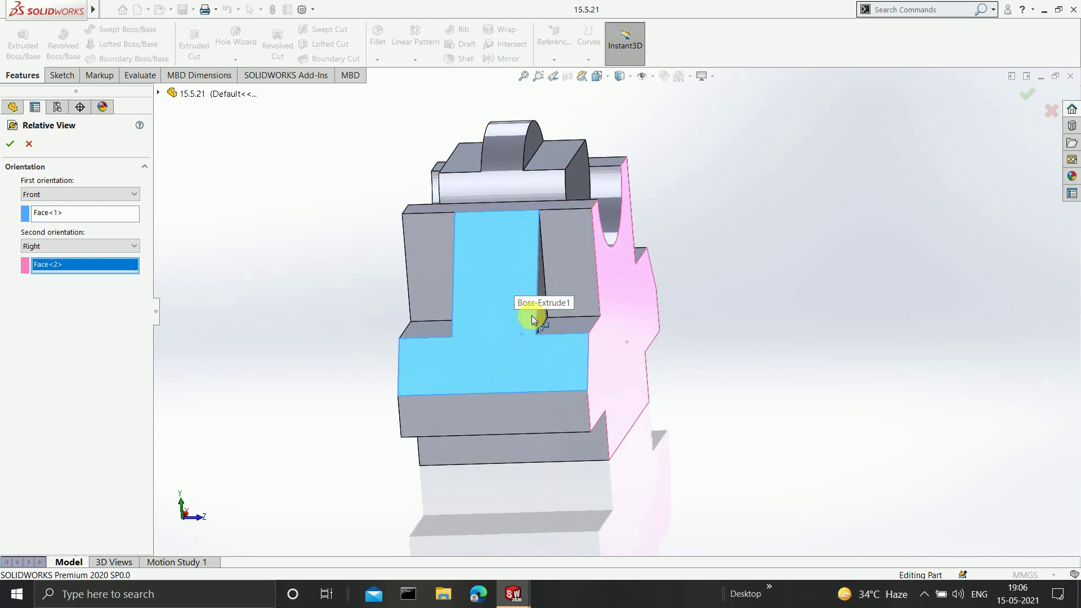
middle_drag(499, 350, 566, 360)
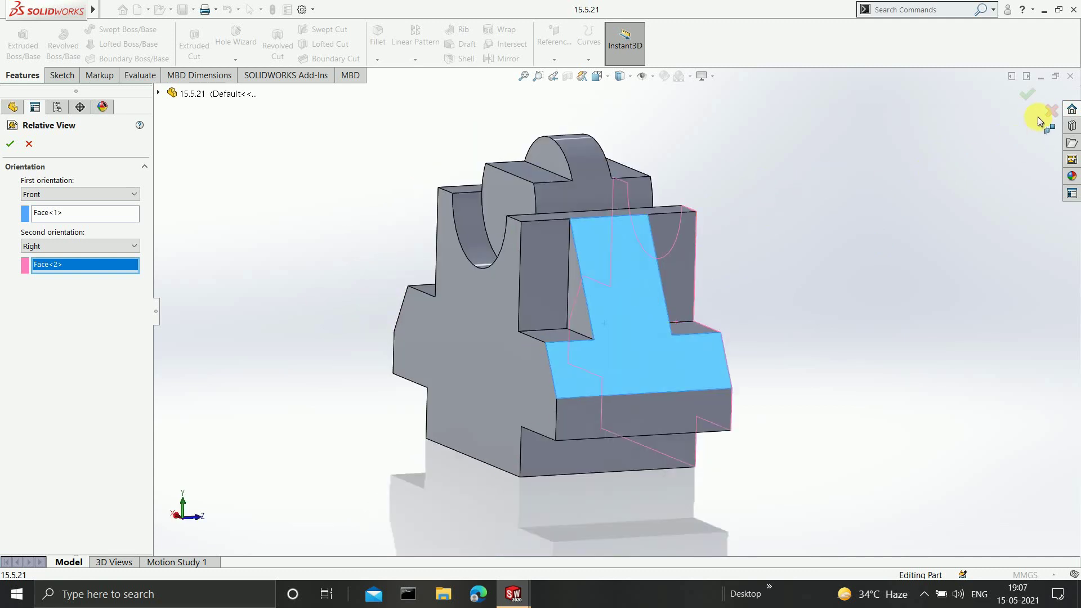
click(1024, 97)
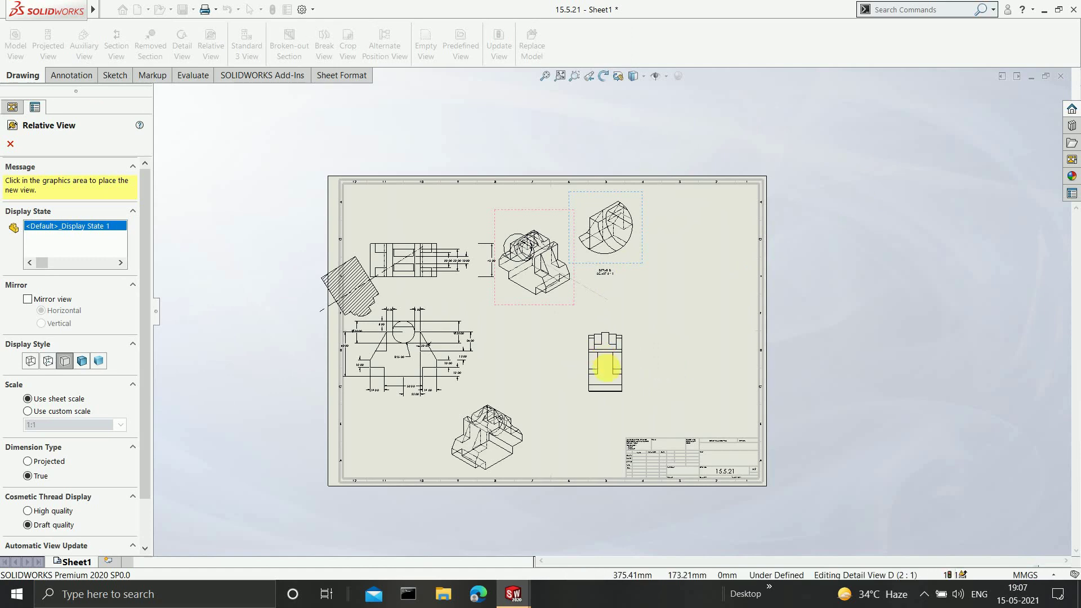
Place the relative view in the empty area above the title block and examine it alongside the other views
click(611, 361)
scroll(614, 370, down, 3)
scroll(613, 370, down, 5)
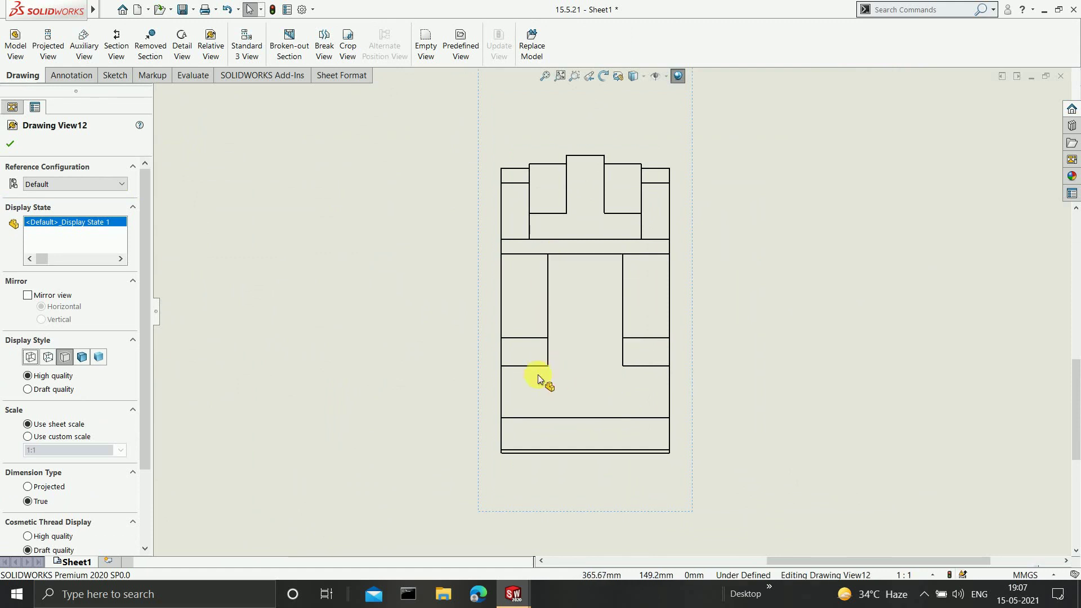
scroll(582, 314, up, 4)
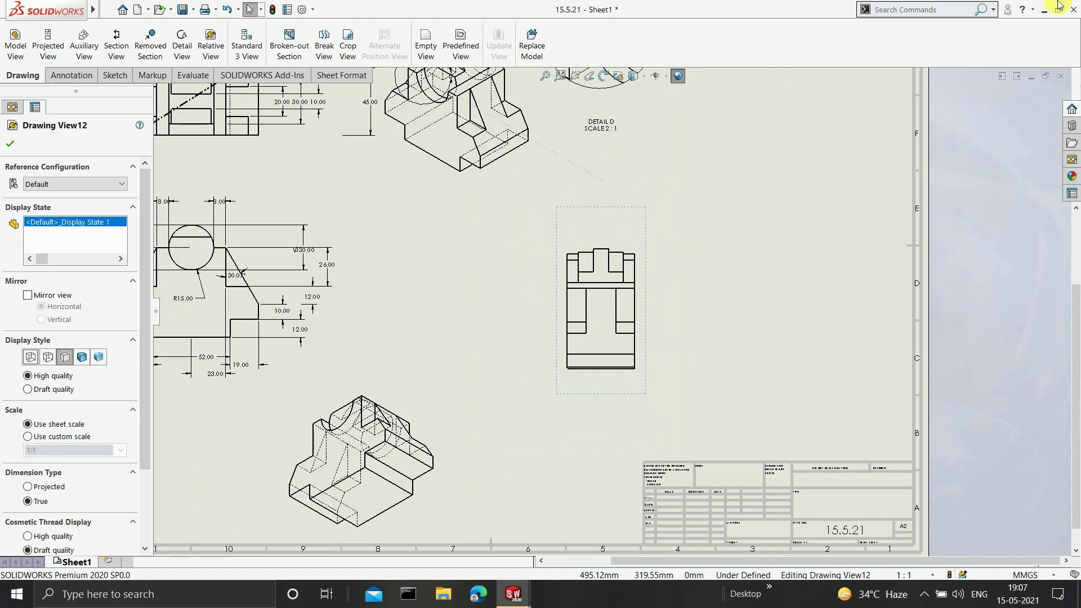
scroll(595, 270, up, 4)
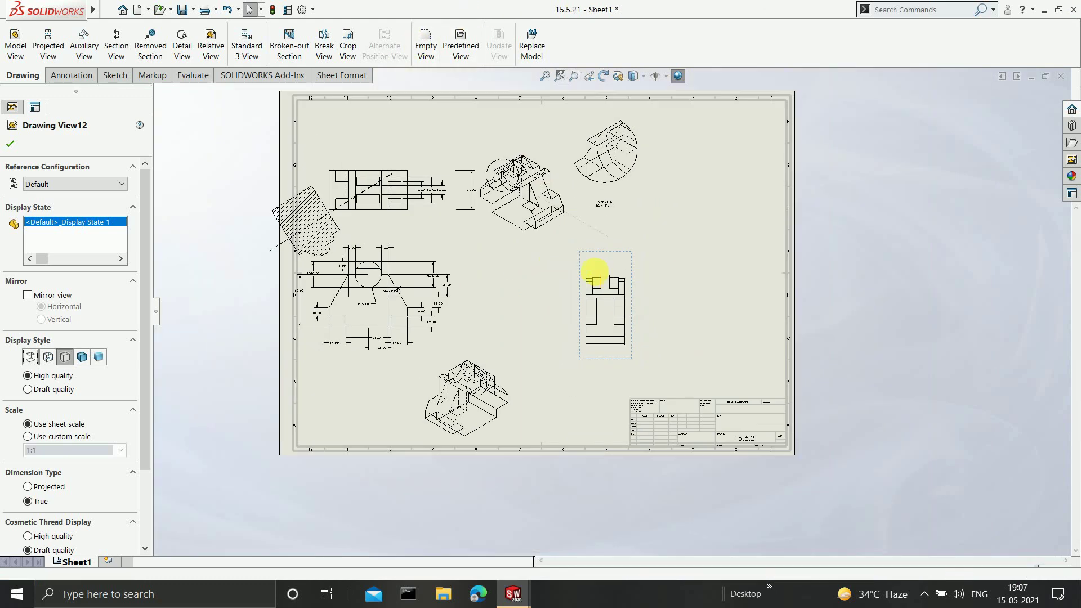
scroll(512, 242, down, 2)
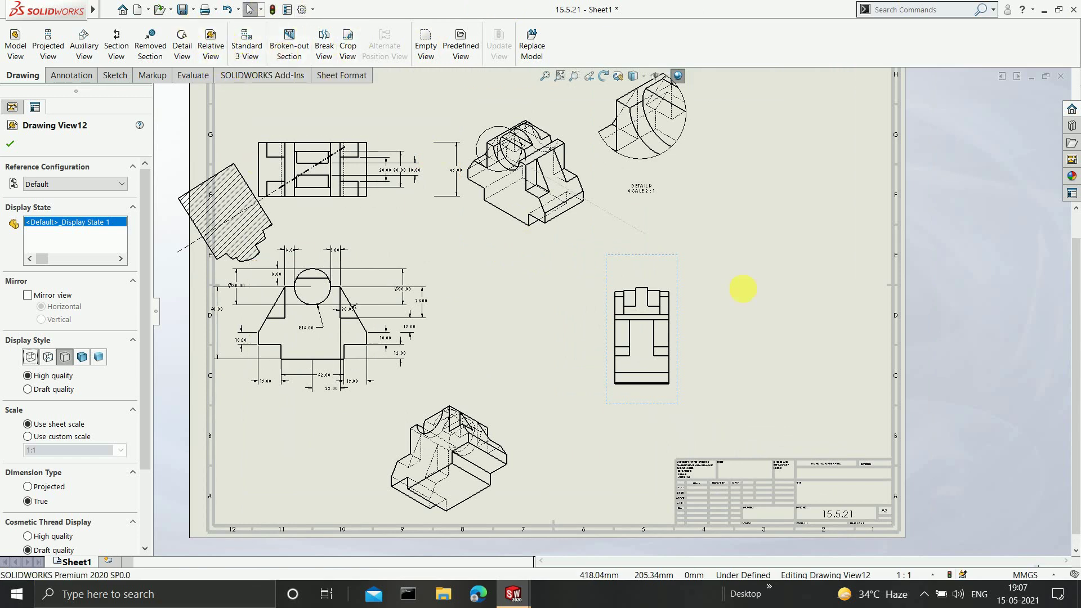
Delete the relative view above the title block
right_click(657, 286)
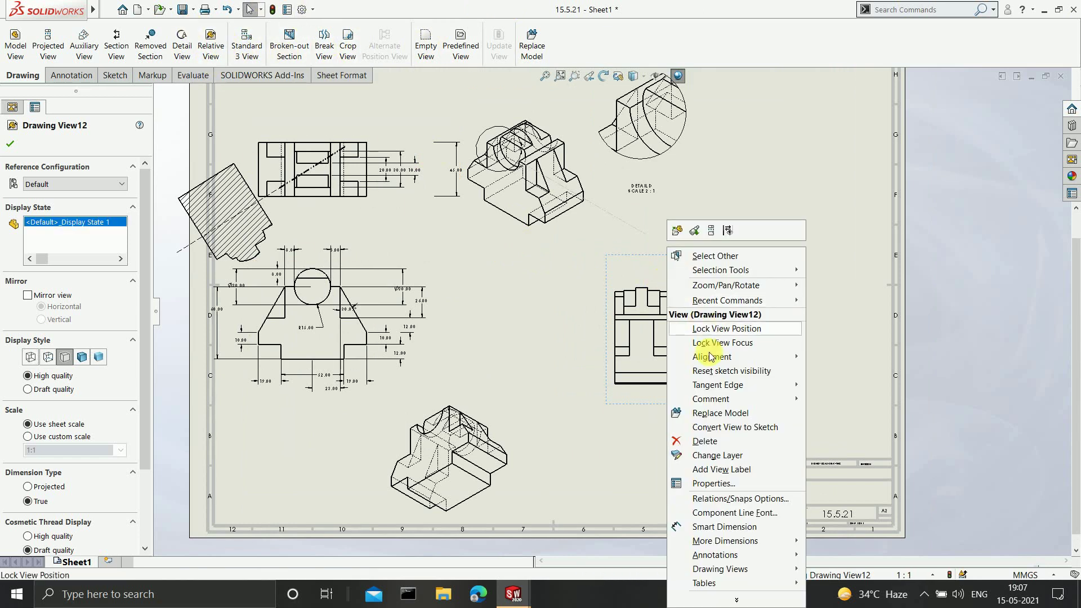
click(703, 441)
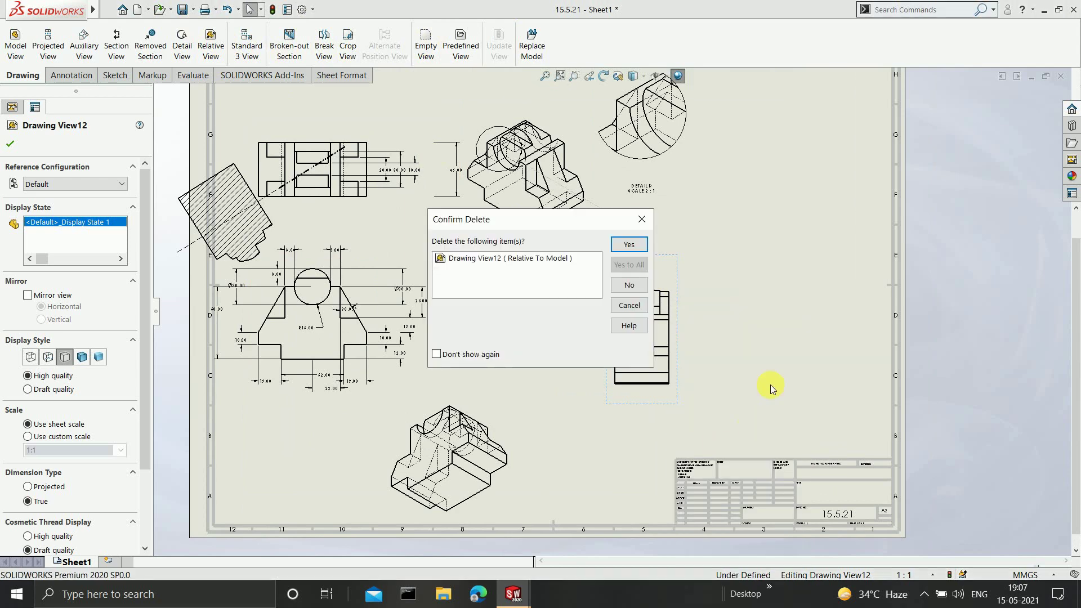
click(629, 244)
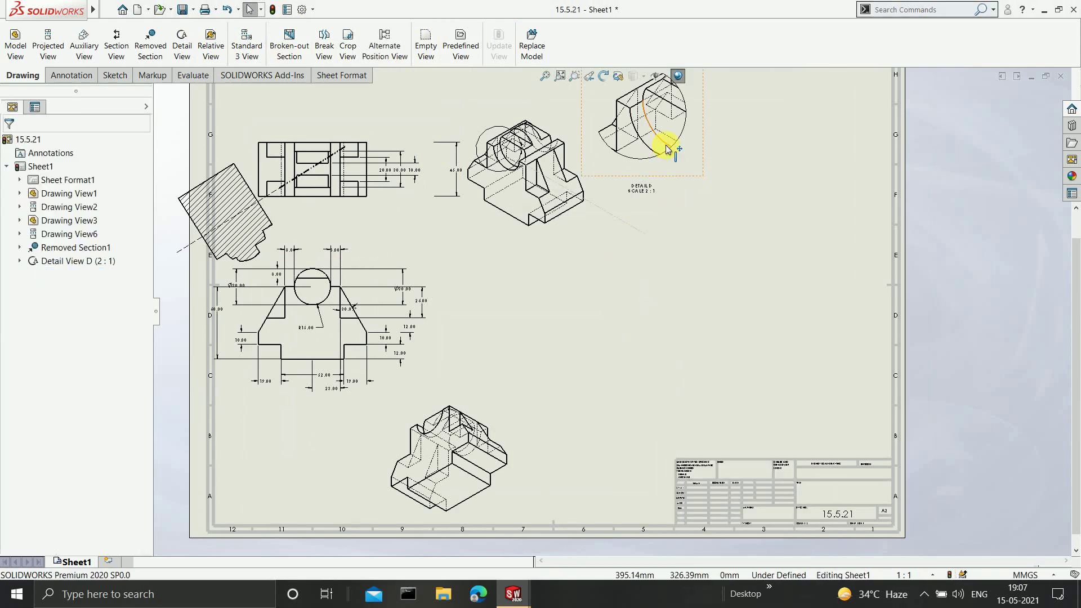
Delete the detail view of the cylindrical boss beside the upper isometric view
click(691, 164)
right_click(691, 161)
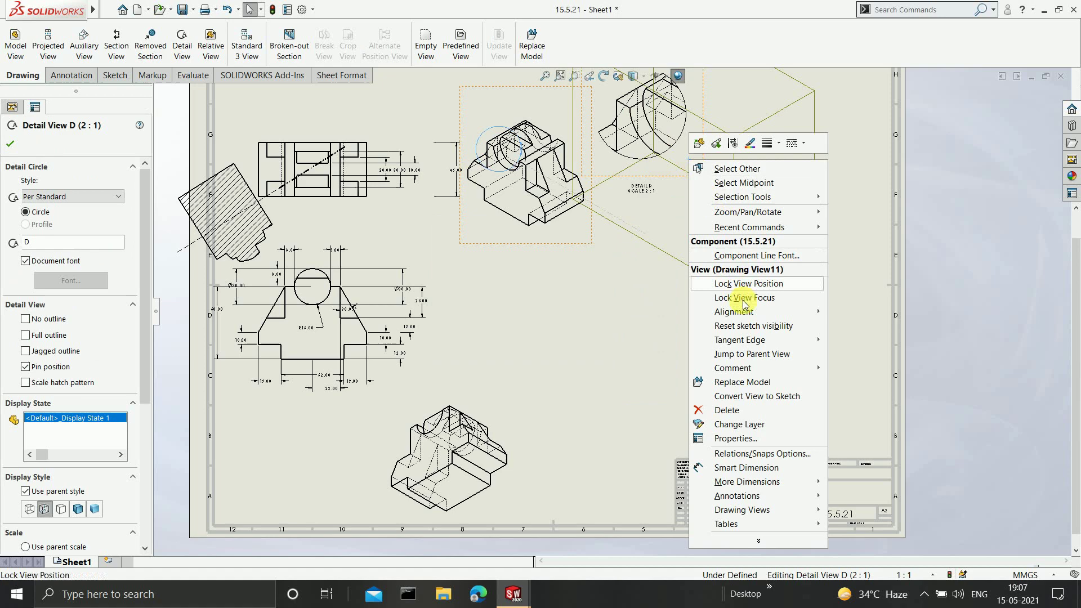
click(757, 409)
click(628, 244)
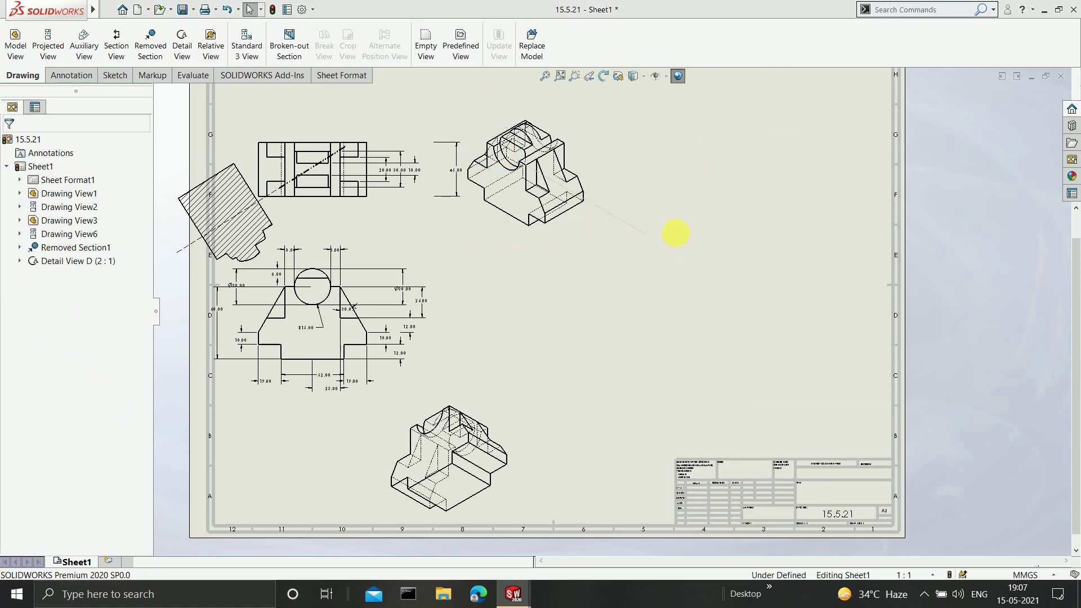
key(f)
scroll(628, 263, down, 1)
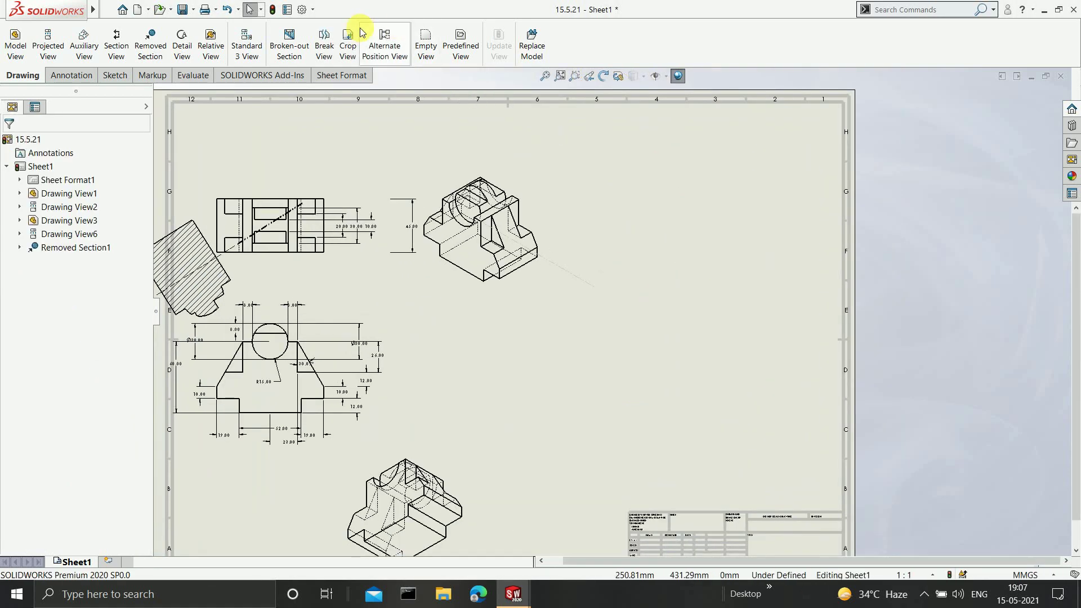
Insert the standard three views of the Exhaust manifold model from the Downloads folder
click(253, 48)
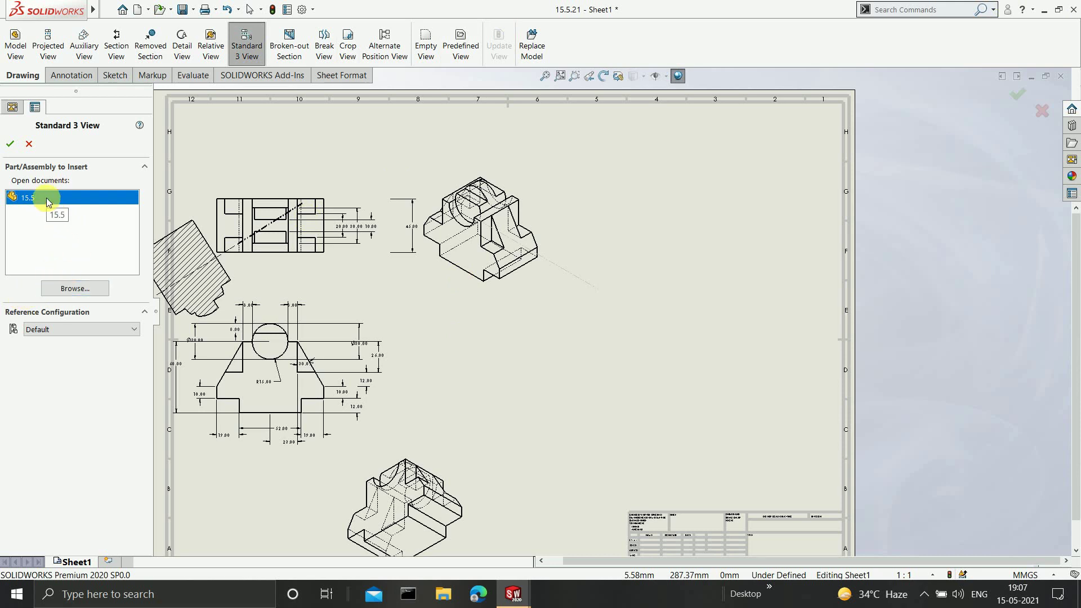
click(75, 289)
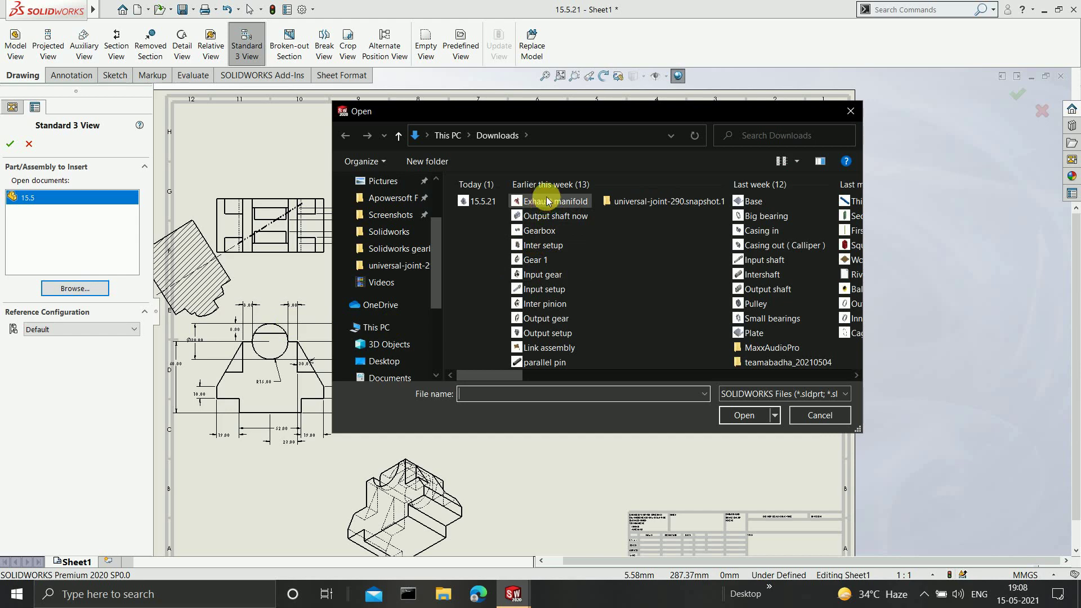
click(546, 201)
click(742, 415)
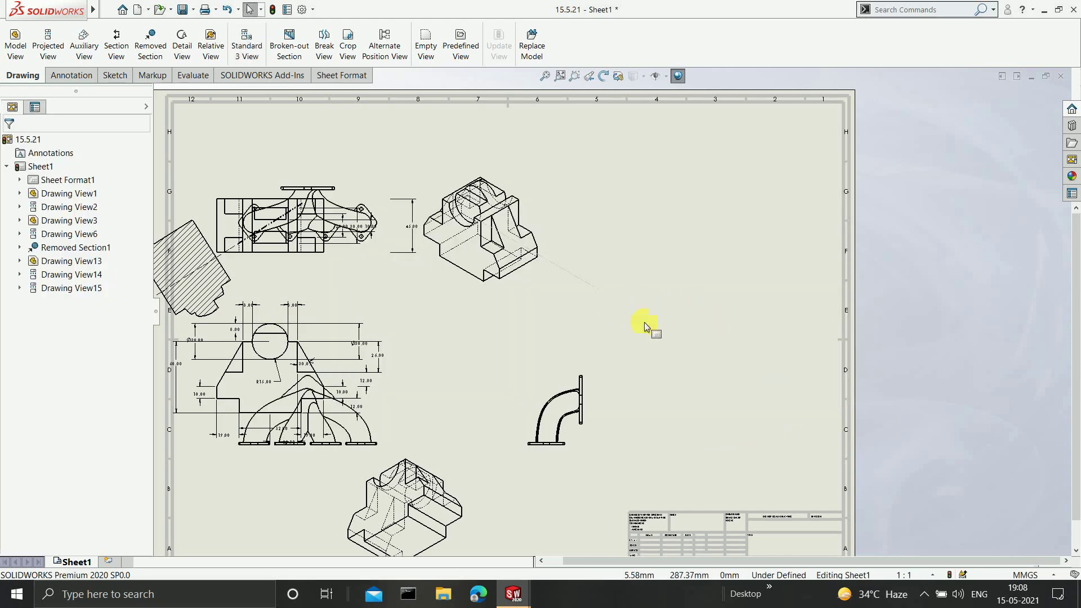
scroll(396, 411, down, 1)
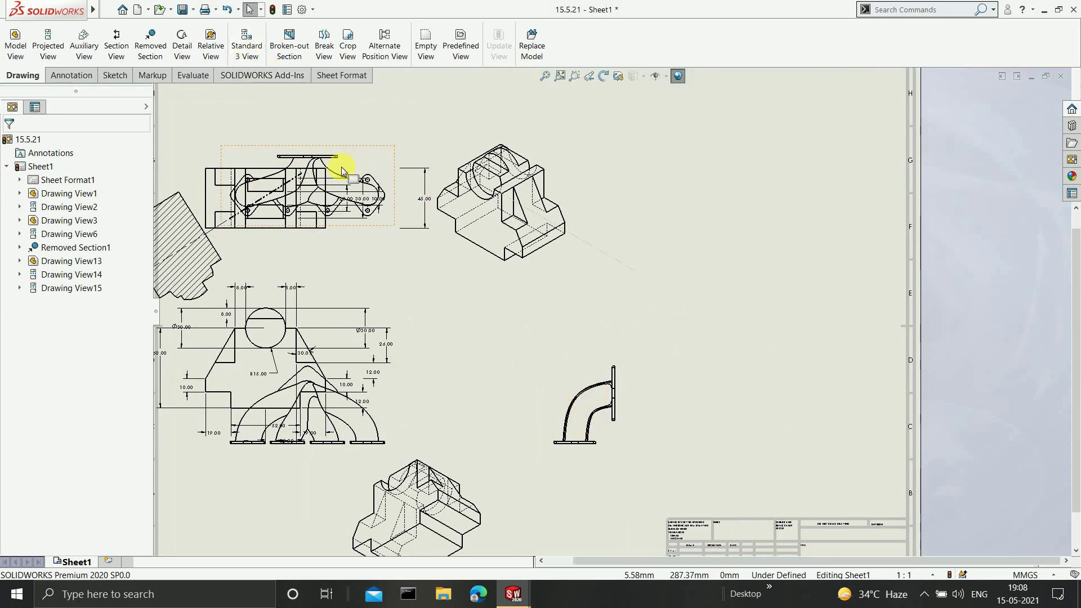
Move the exhaust manifold's front view, together with its aligned top view, off the part views to the empty area above the title block
click(396, 176)
key(Escape)
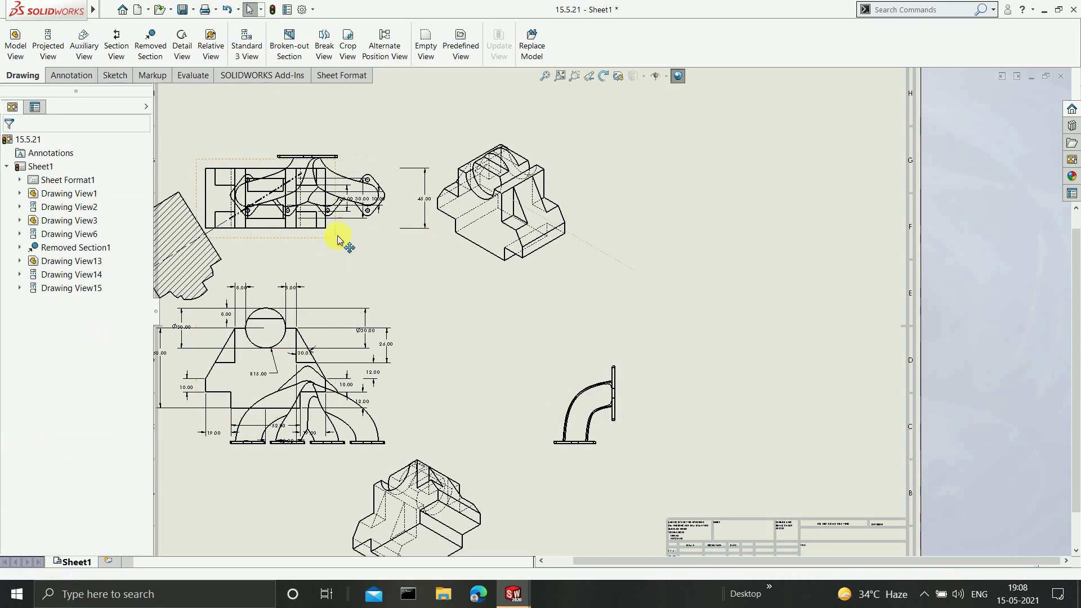
click(337, 239)
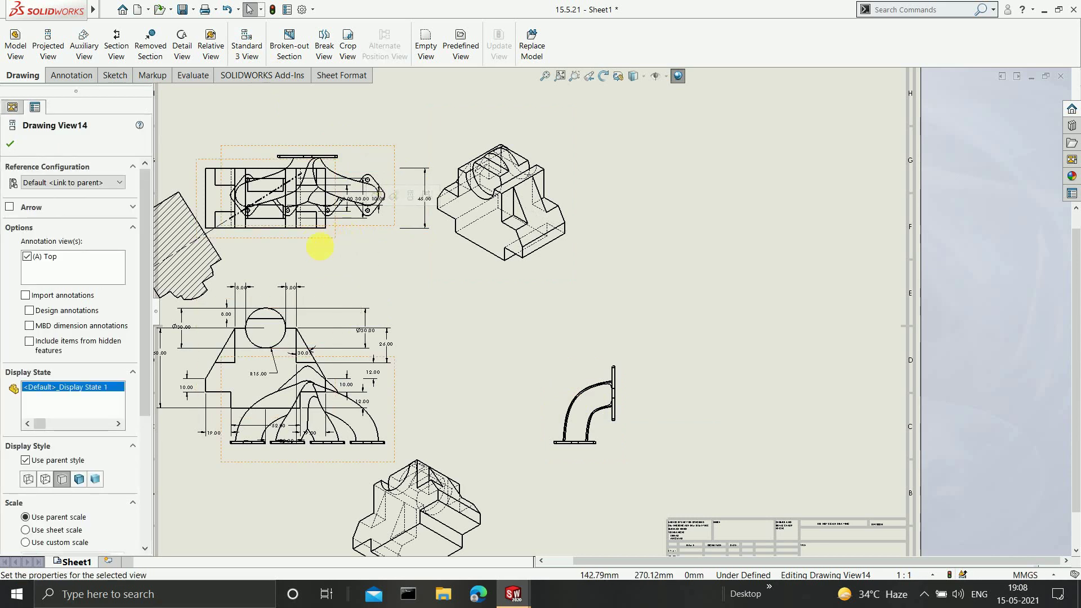
click(319, 247)
drag(319, 246, 337, 268)
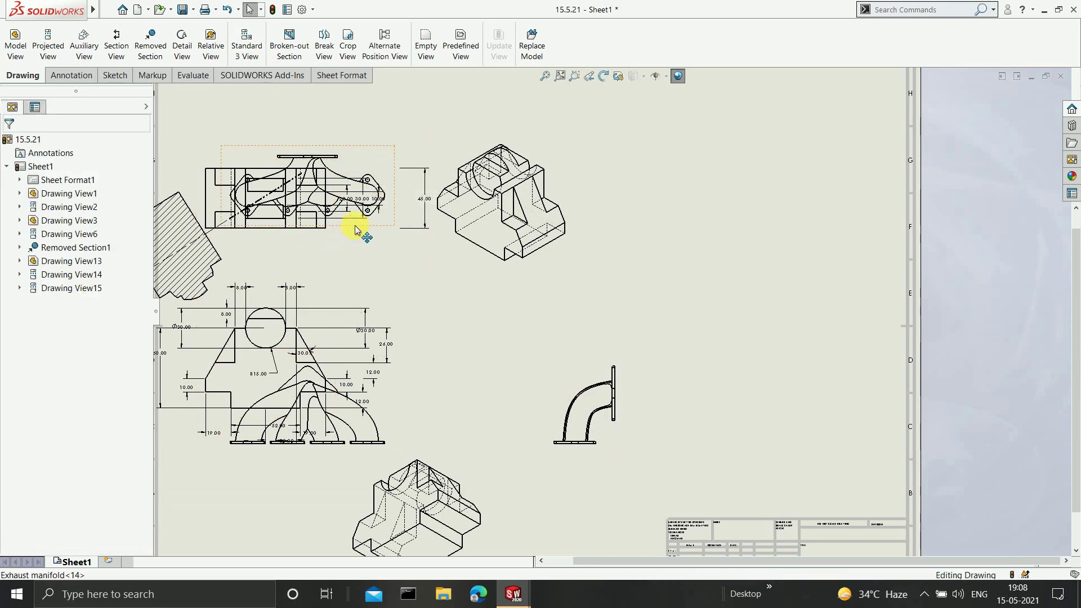
click(355, 229)
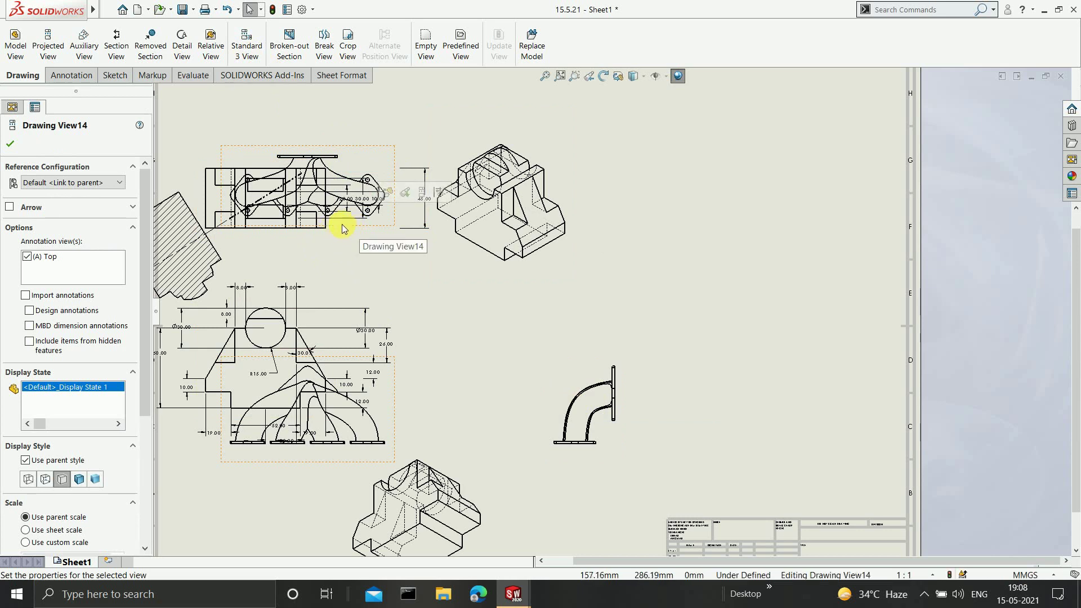
drag(320, 349, 769, 356)
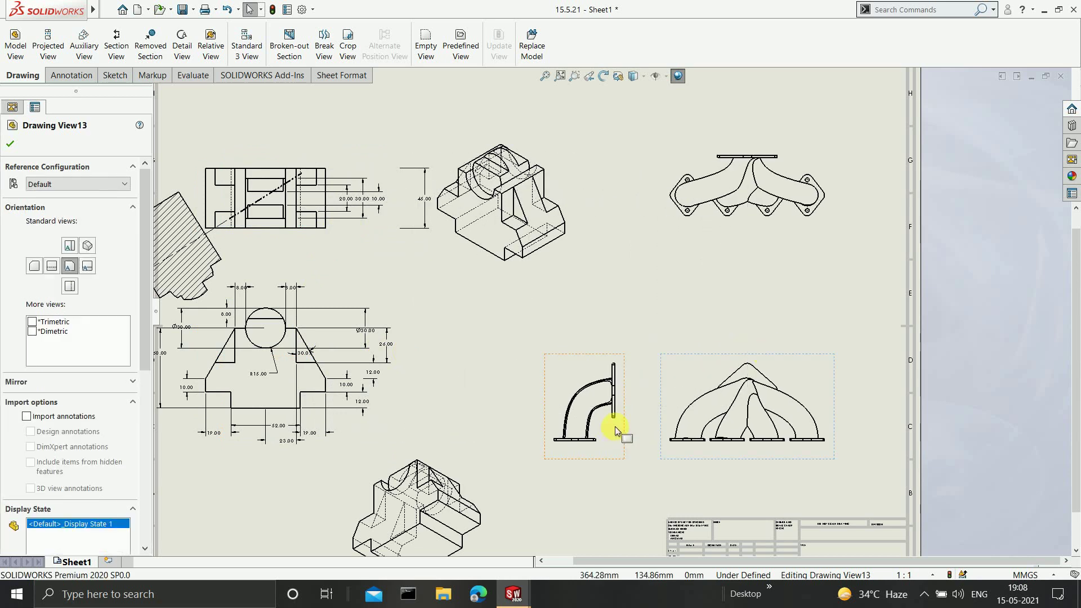
Move the exhaust manifold's side view to the opposite side of its front view, near the sheet's right border
mouse_move(626, 423)
mouse_down()
mouse_move(880, 414)
mouse_move(908, 401)
mouse_up()
click(754, 301)
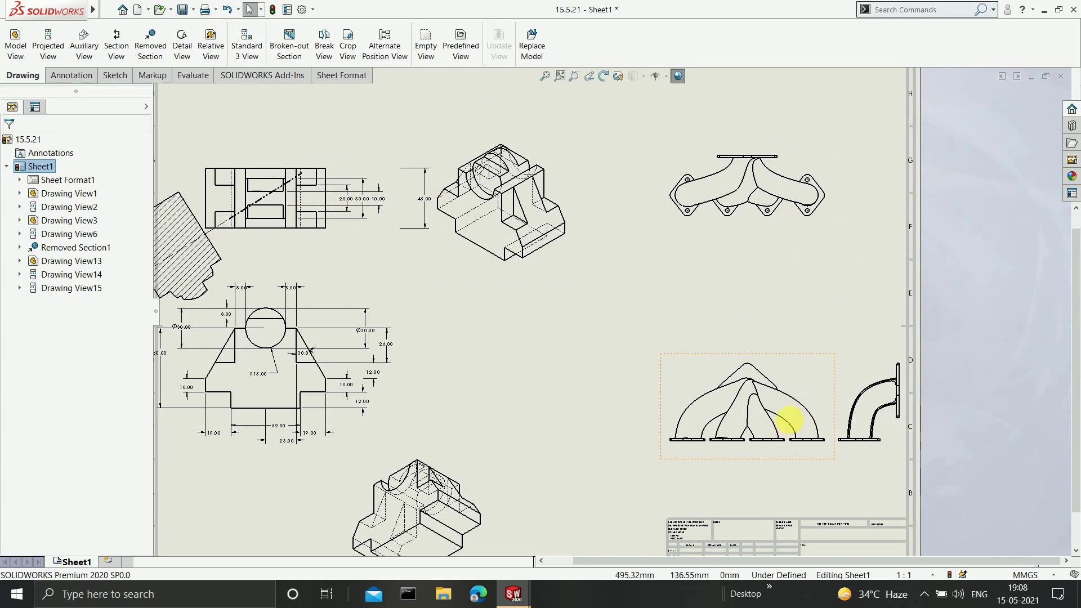
Delete the front, top and side views of the exhaust manifold from the sheet
scroll(765, 420, up, 2)
click(740, 352)
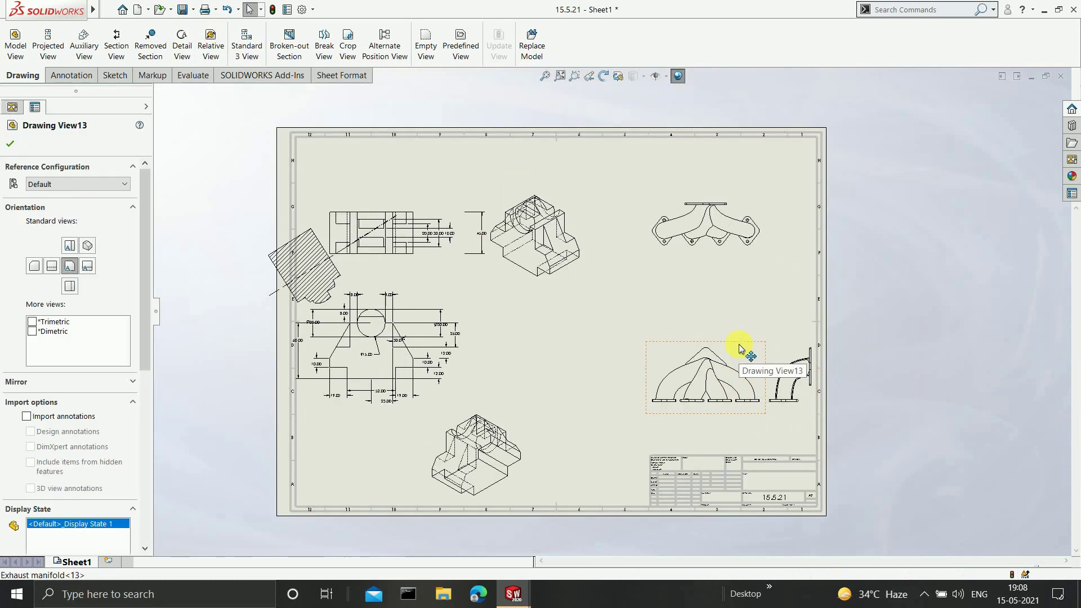
right_click(741, 350)
click(771, 441)
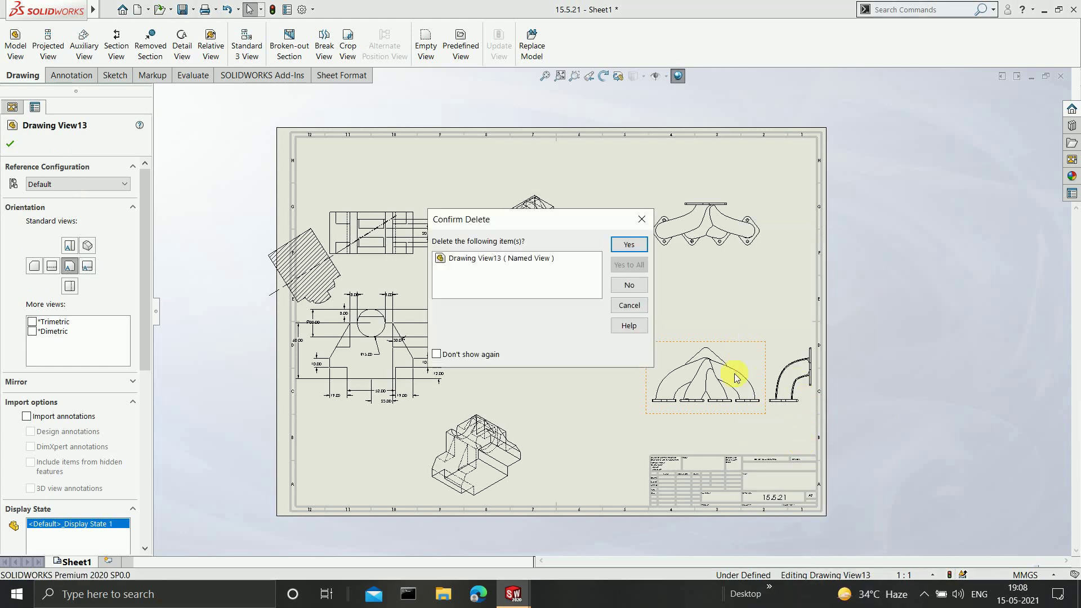
click(632, 245)
right_click(723, 235)
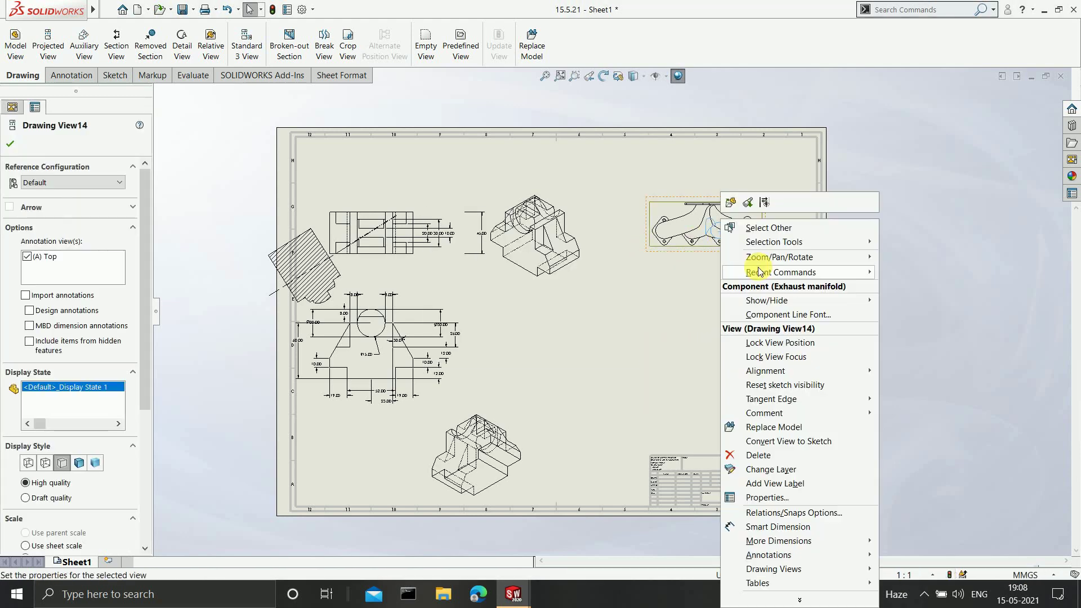
click(785, 454)
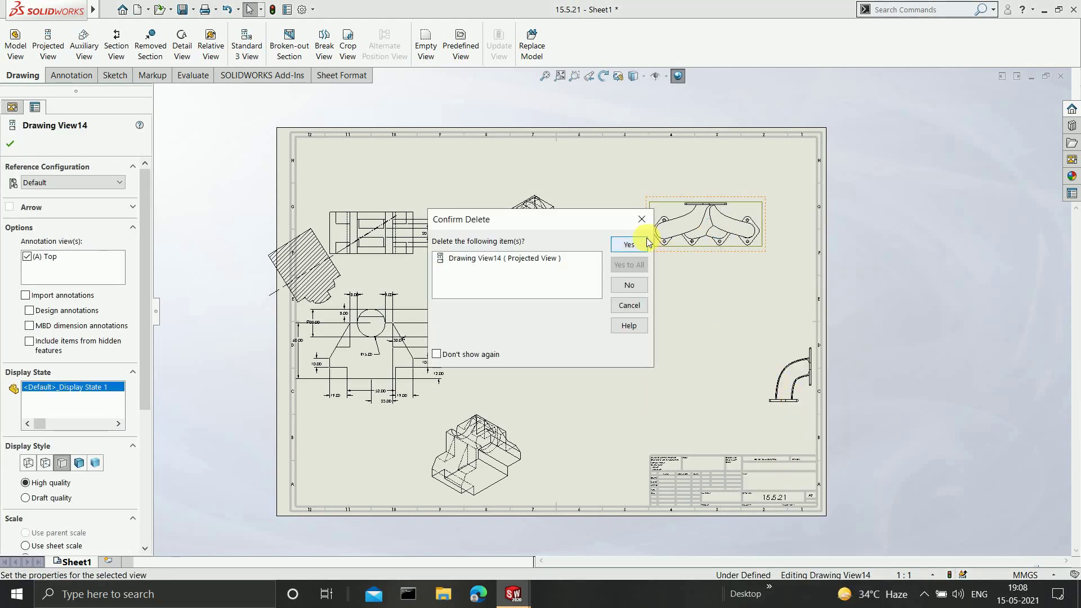
click(628, 244)
click(792, 356)
right_click(792, 356)
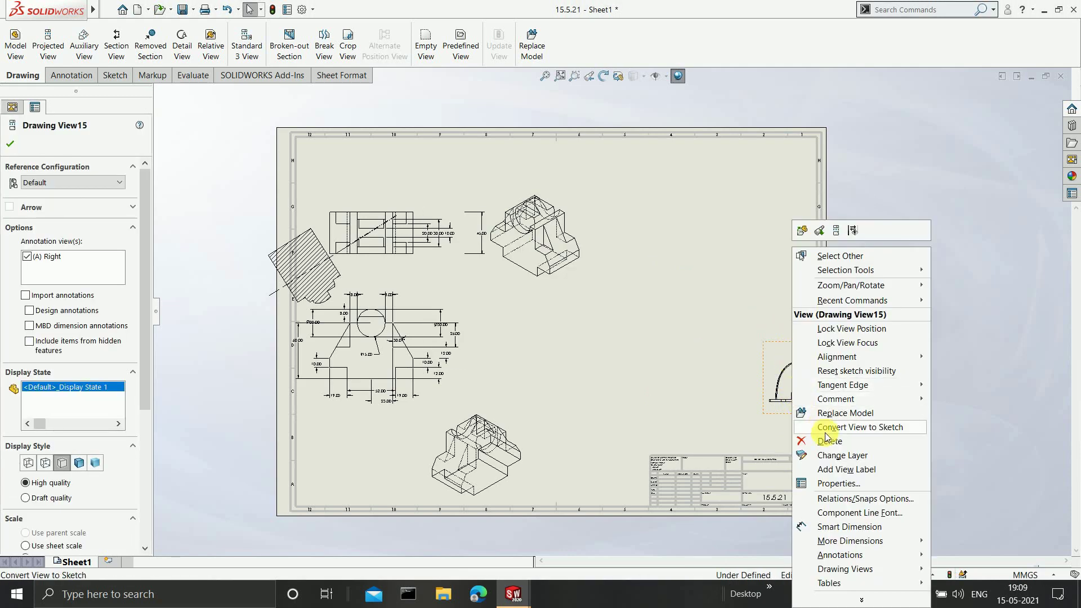
click(822, 442)
click(630, 246)
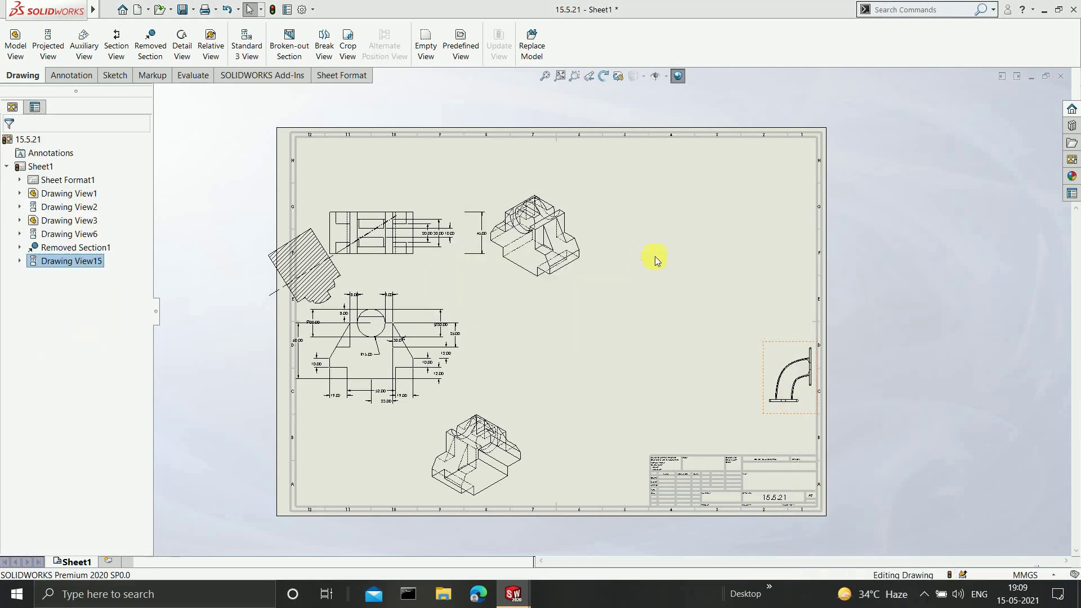
Sketch a tilted ellipse with radii of about 26.3 mm and 16.1 mm over the lower right portion of the dimensioned front view
scroll(445, 267, down, 1)
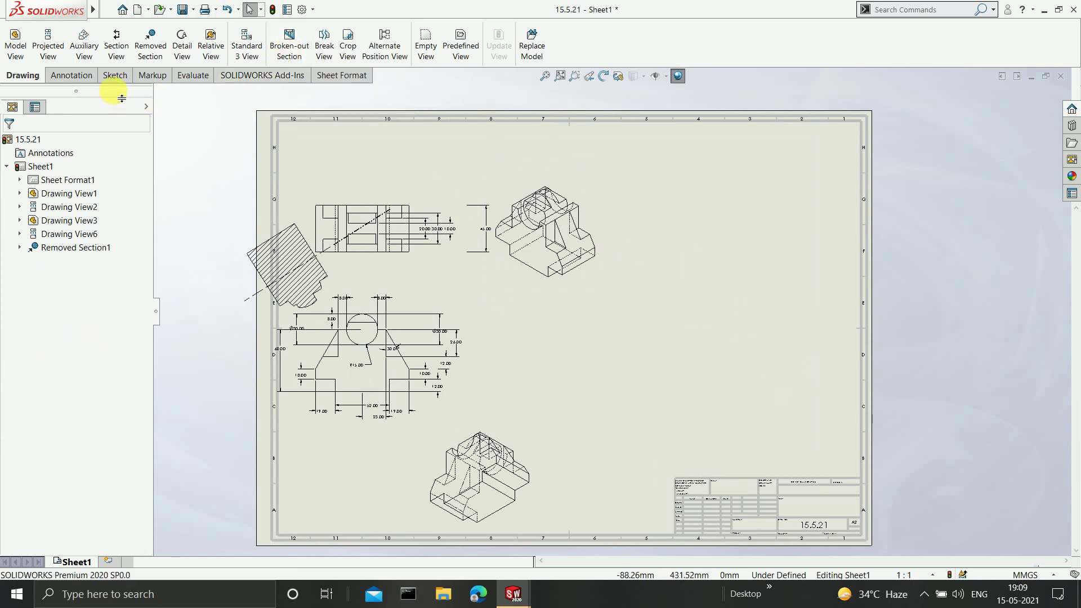
click(113, 77)
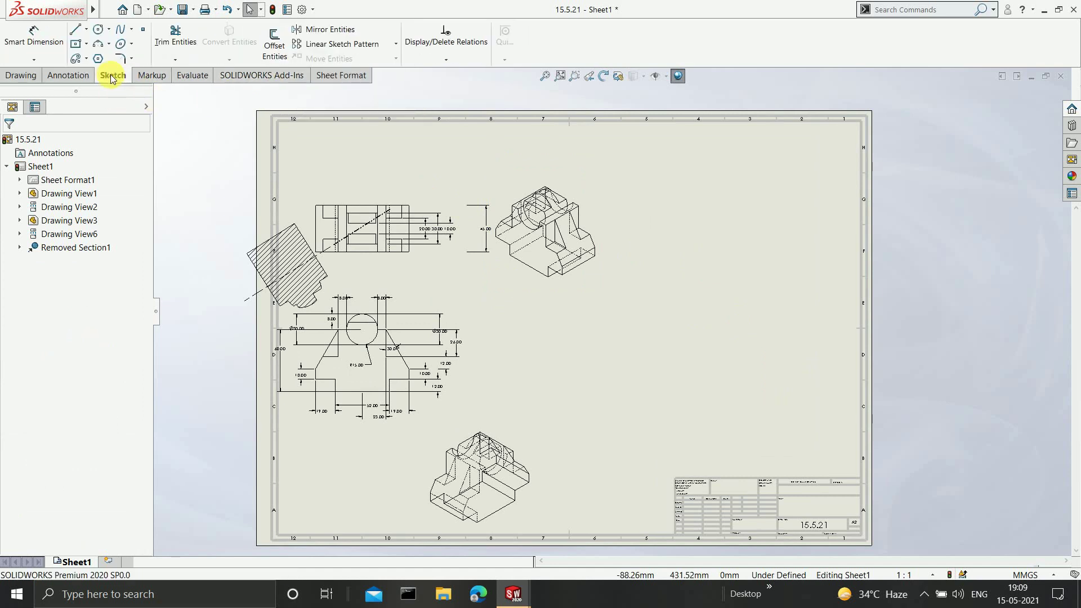
click(121, 47)
scroll(375, 383, down, 5)
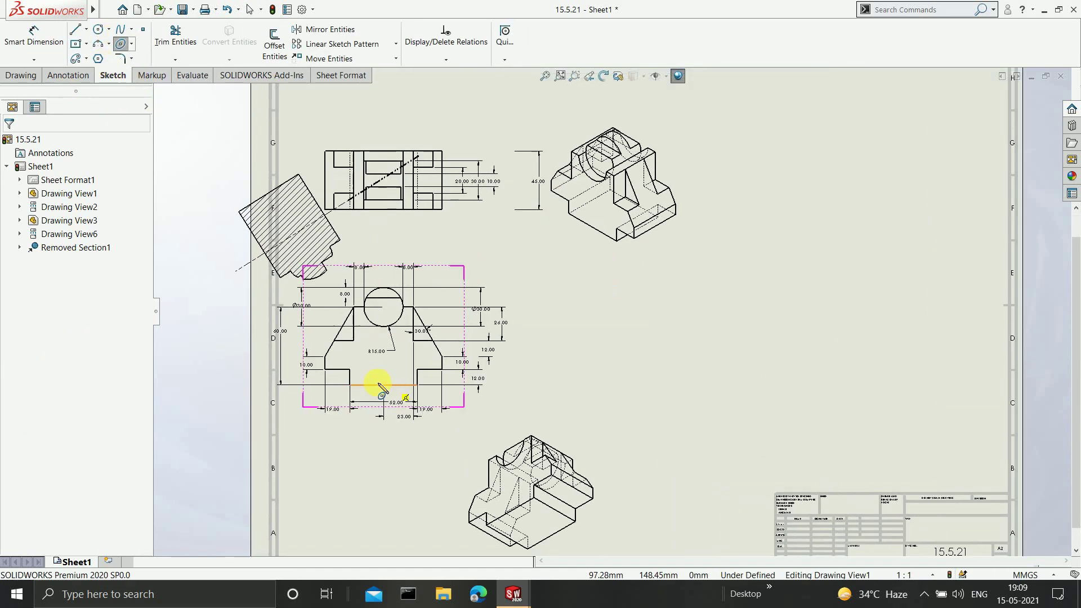
scroll(478, 338, down, 3)
scroll(501, 306, up, 5)
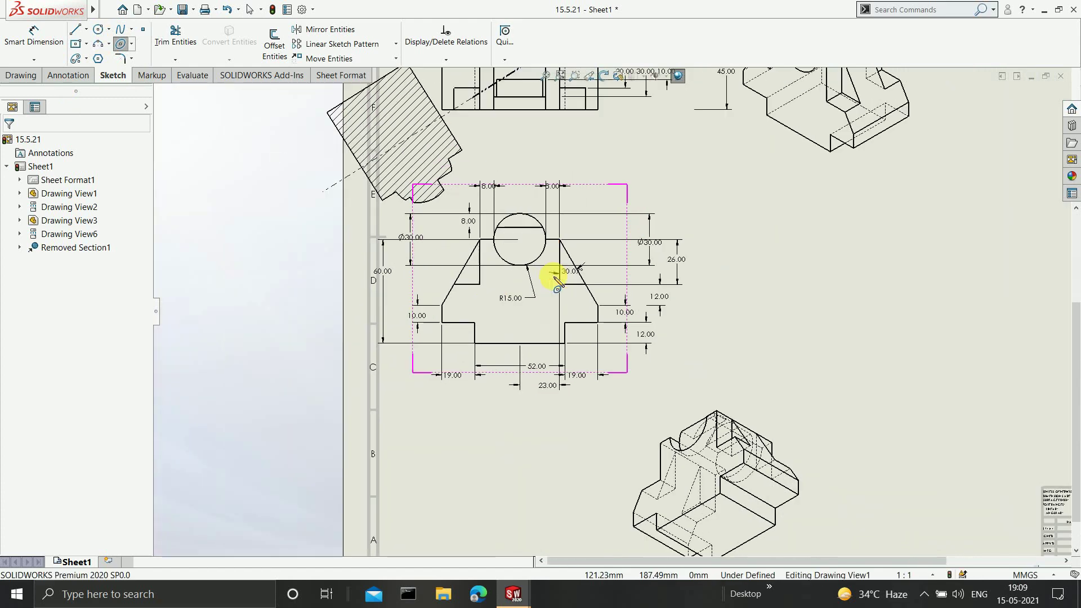
scroll(540, 298, down, 5)
scroll(532, 313, down, 3)
click(634, 342)
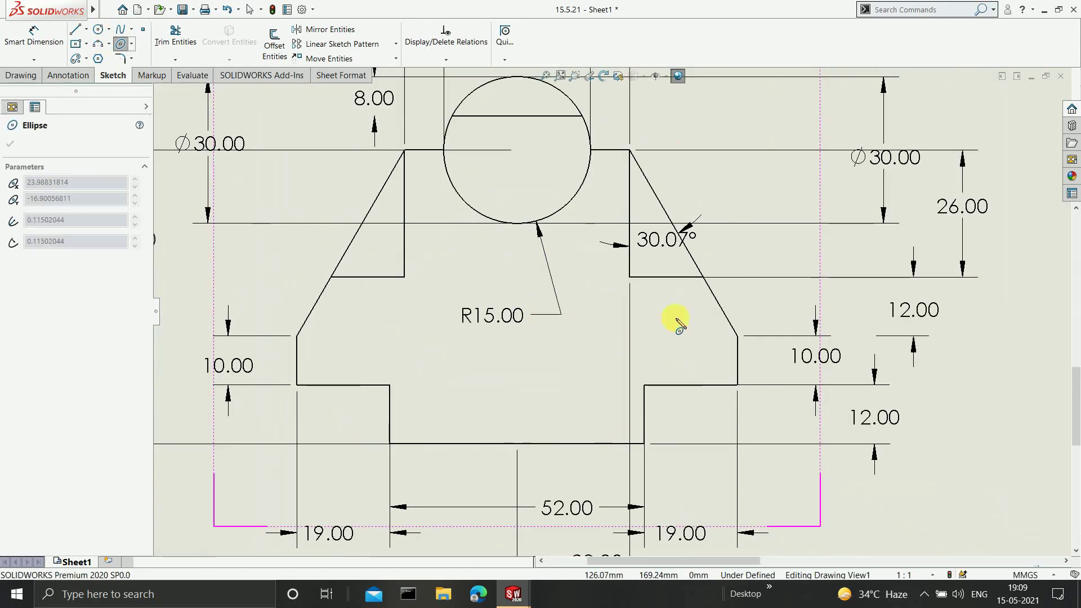
click(753, 292)
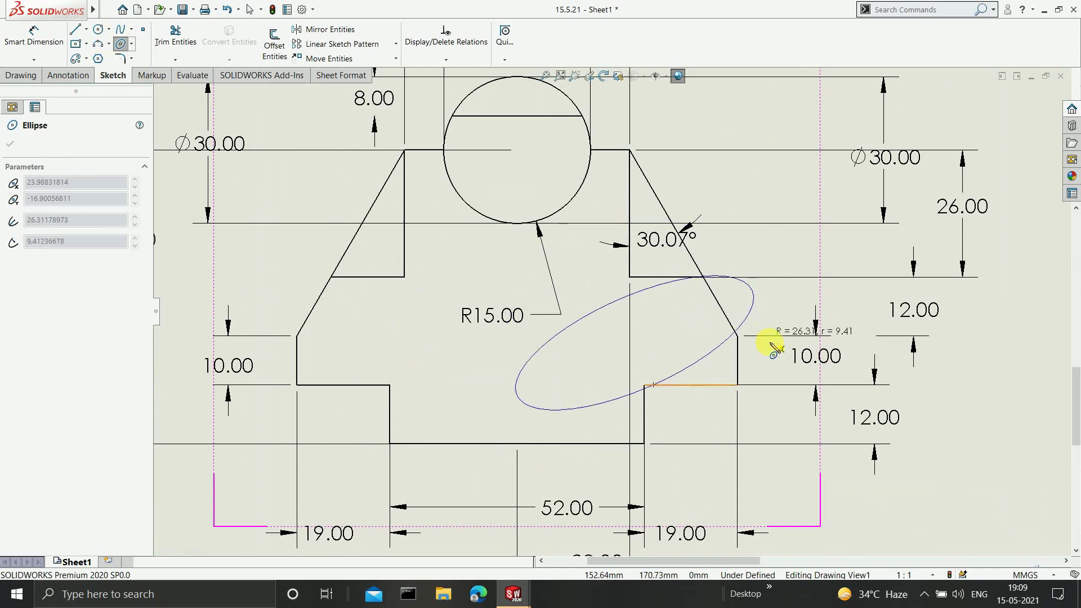
click(778, 363)
scroll(685, 345, up, 5)
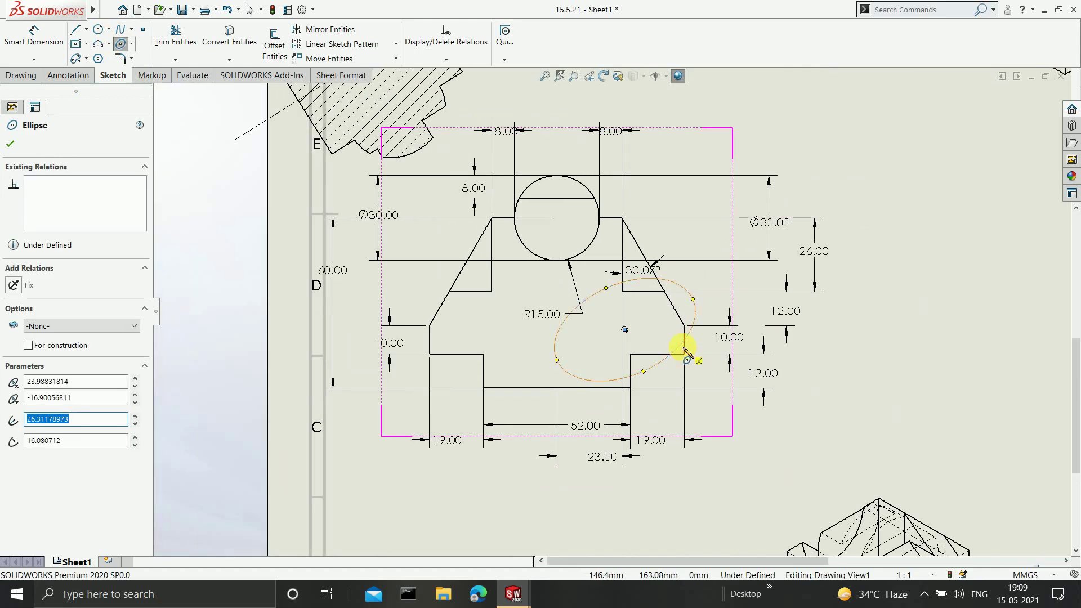
scroll(658, 332, up, 1)
scroll(614, 236, down, 3)
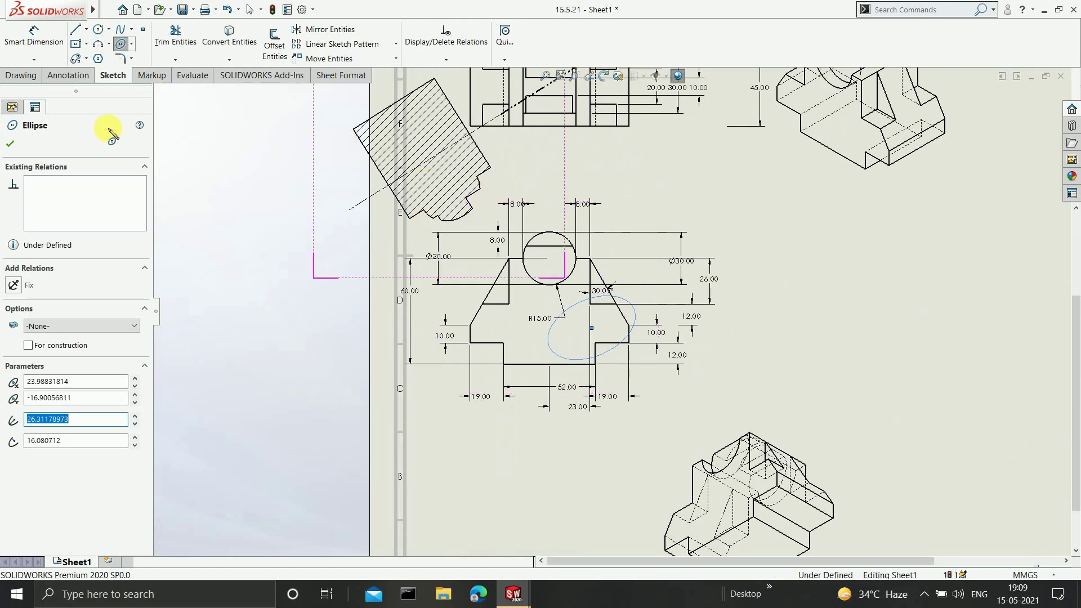
Create a 10 mm deep broken-out section in the front view from the sketched ellipse
click(18, 83)
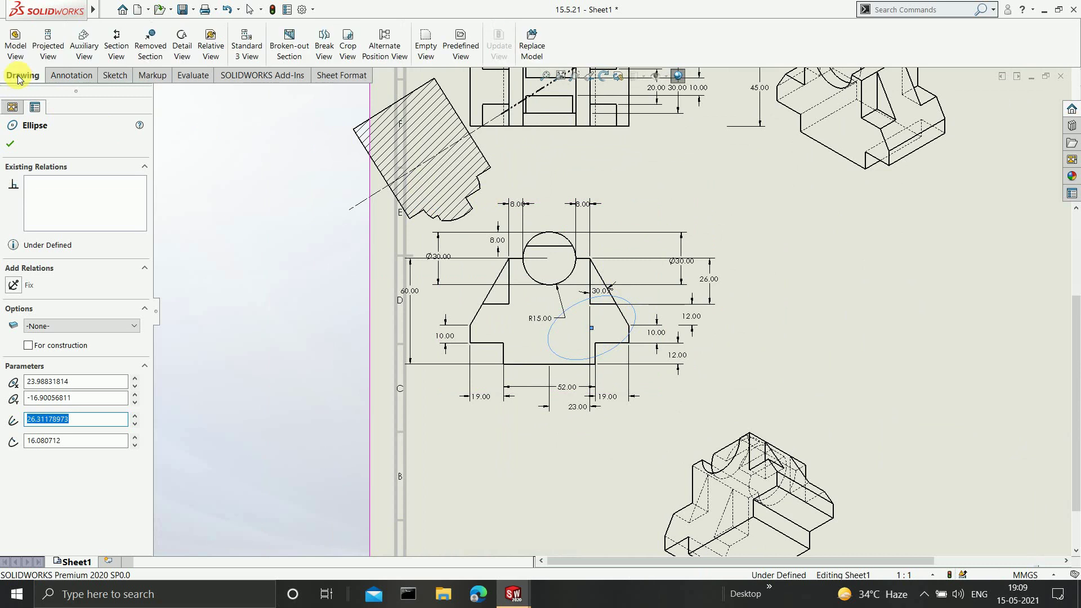
click(291, 49)
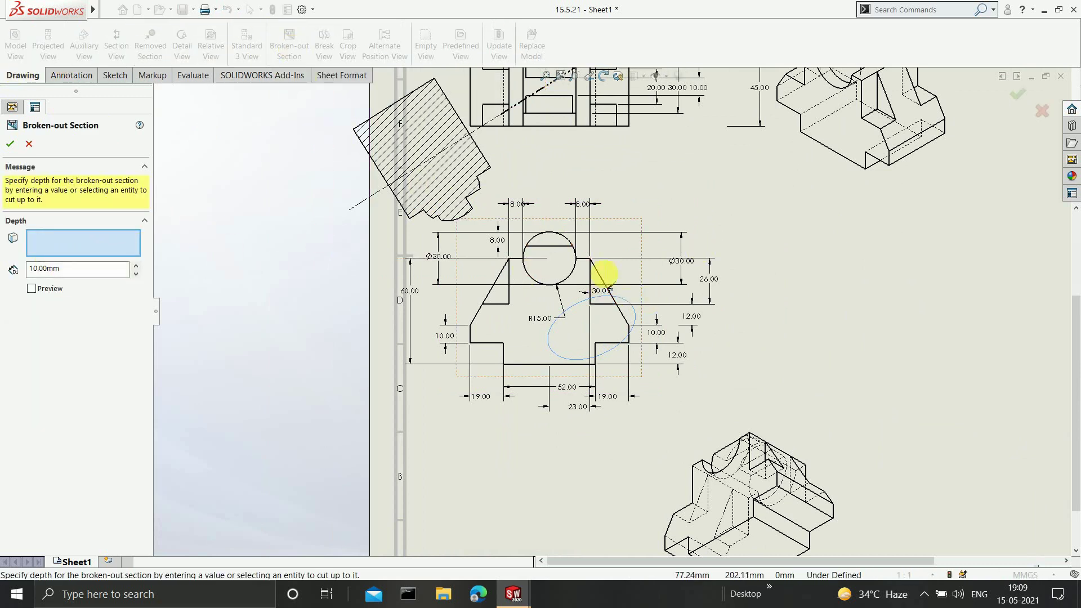
scroll(667, 294, down, 2)
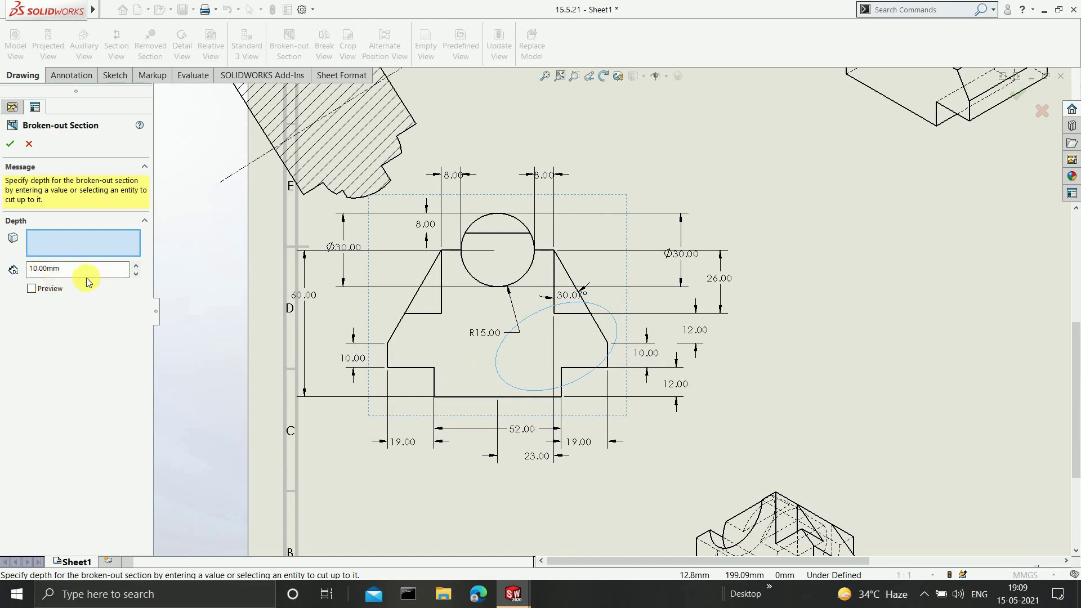
click(10, 144)
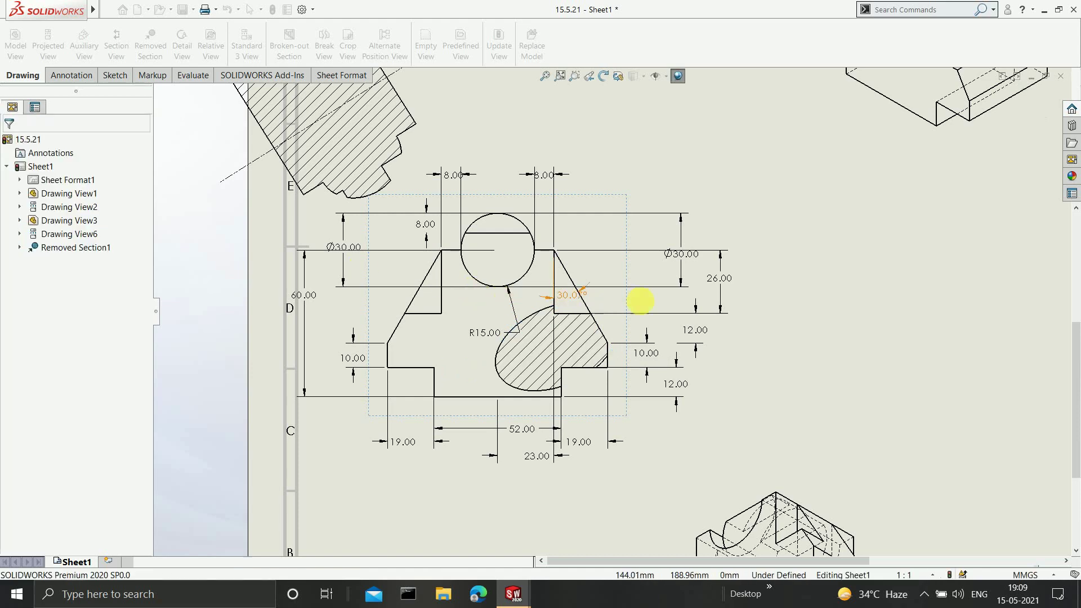
scroll(588, 355, up, 4)
scroll(597, 337, down, 2)
scroll(632, 295, up, 3)
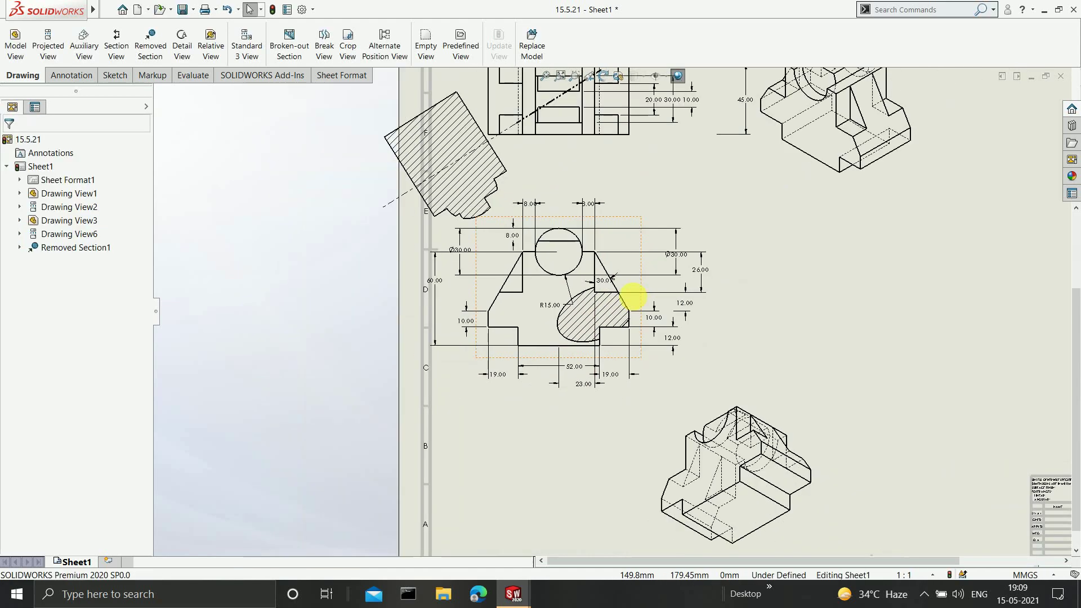
scroll(630, 304, down, 3)
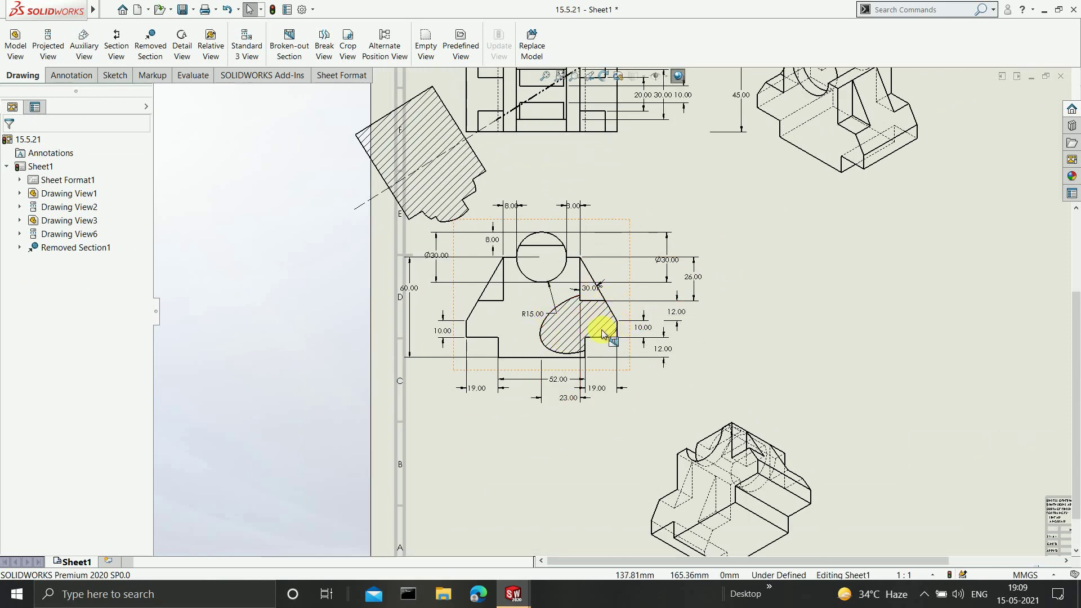
scroll(632, 287, up, 3)
scroll(632, 294, down, 3)
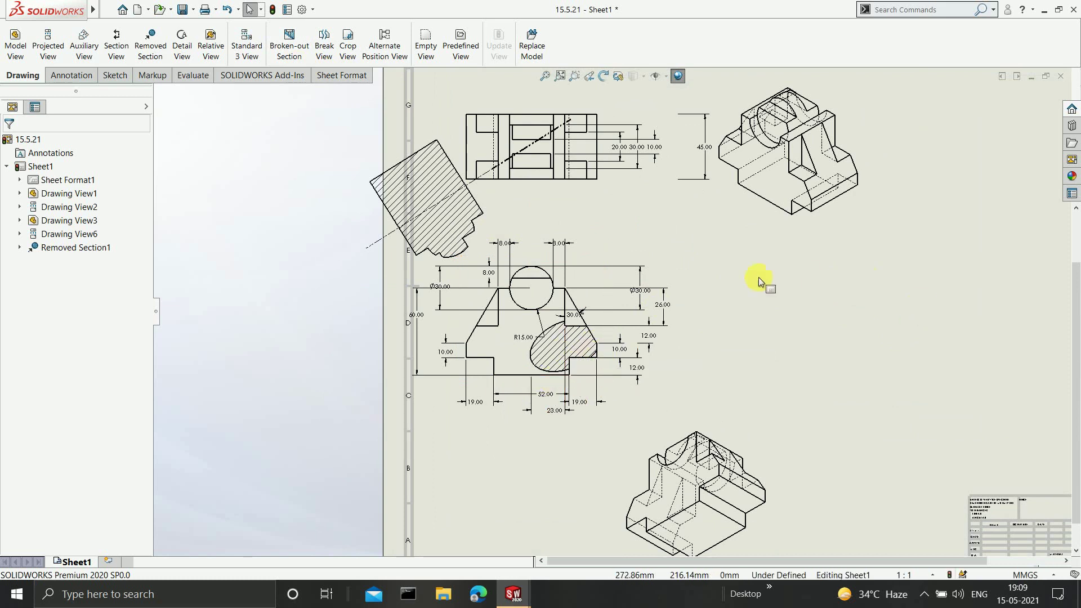
Delete the hatched removed section view beside the top view, together with its cutting line and section sketch
key(f)
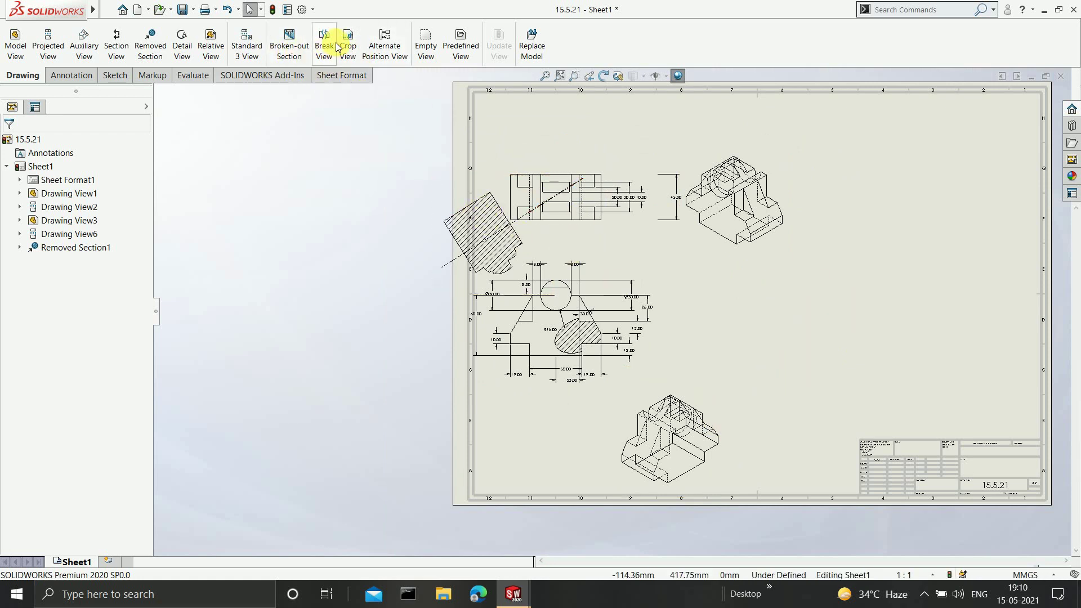
click(555, 241)
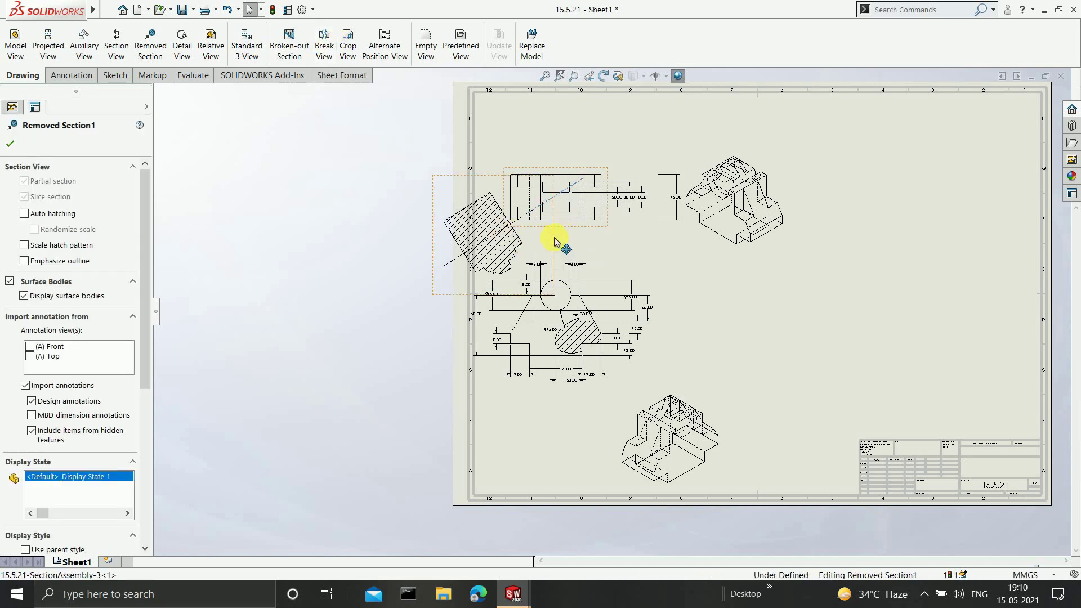
right_click(554, 239)
click(612, 459)
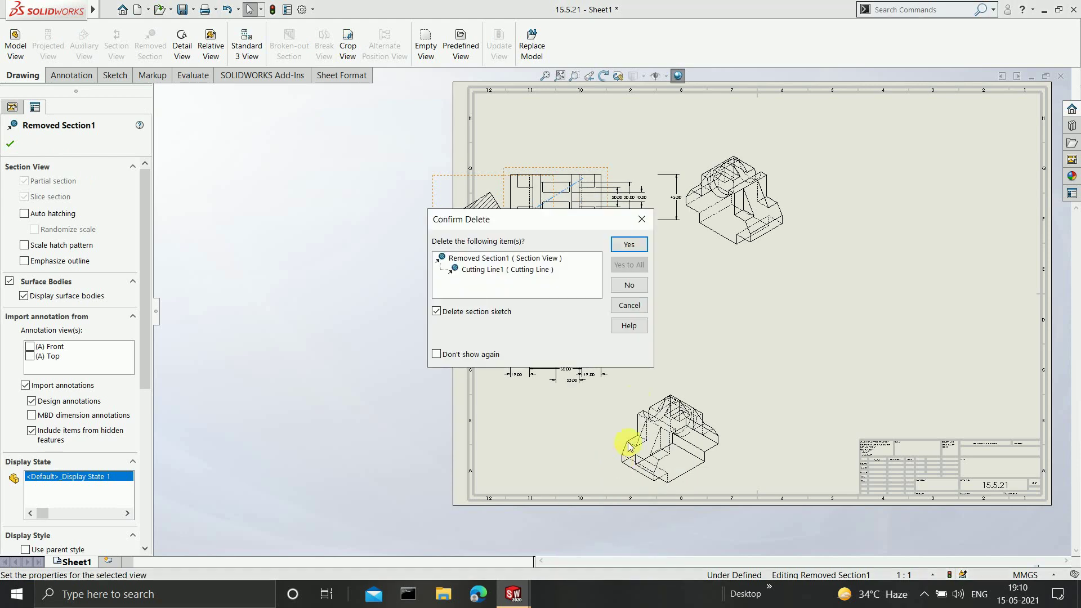
click(630, 245)
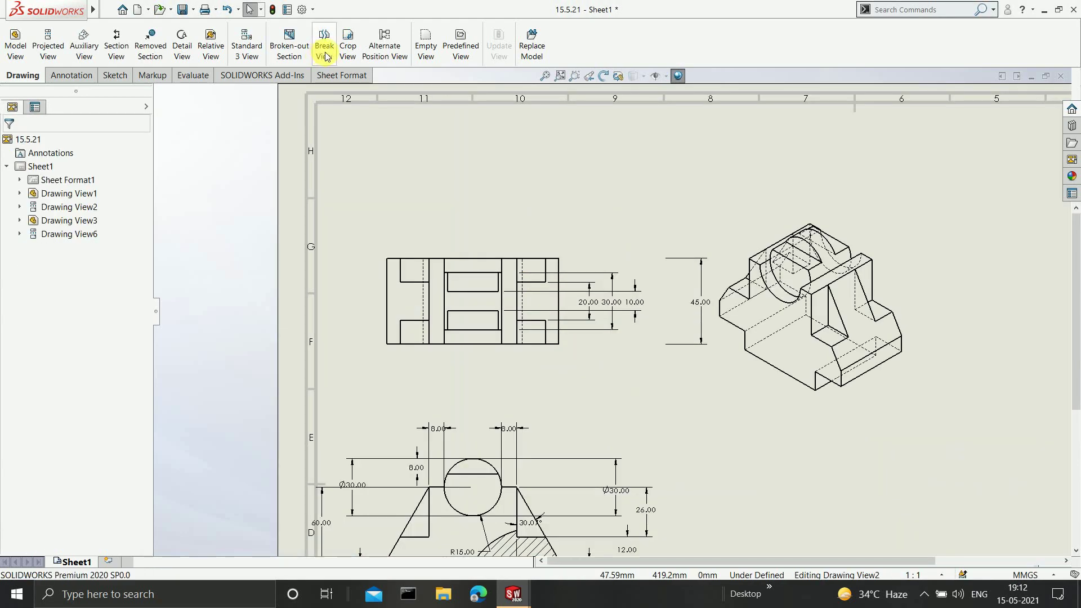
Set up a Break View on the top view with horizontal break lines and a 15 mm gap
click(326, 57)
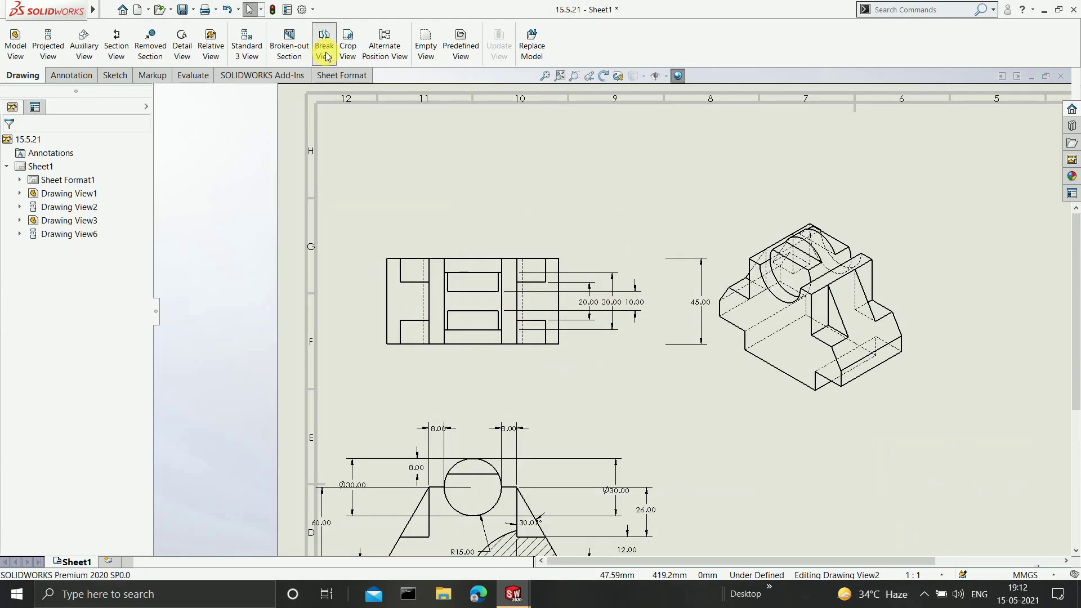
scroll(461, 289, down, 1)
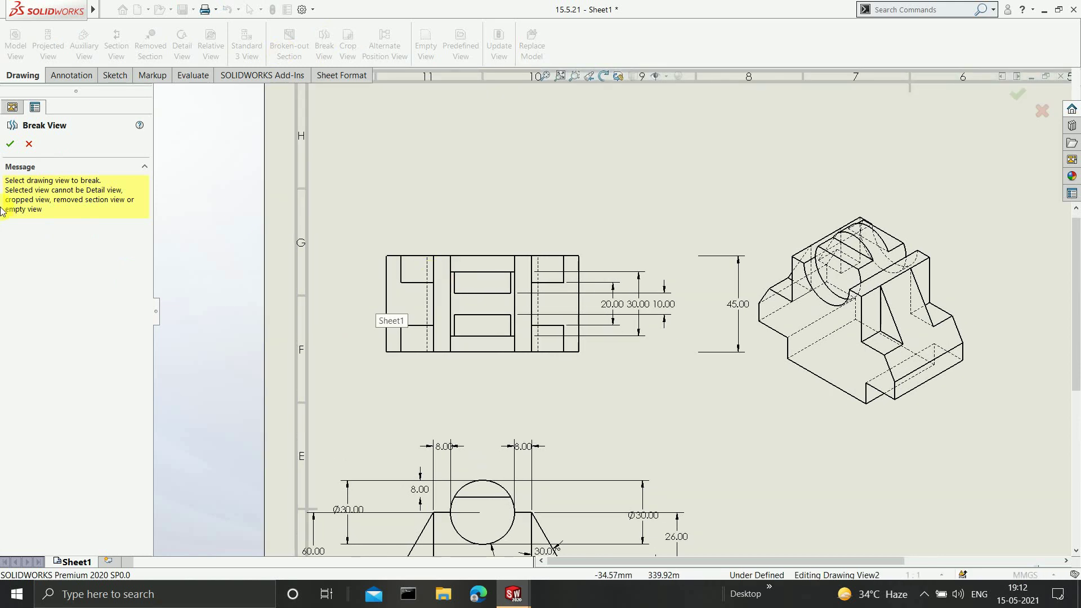
scroll(551, 363, down, 2)
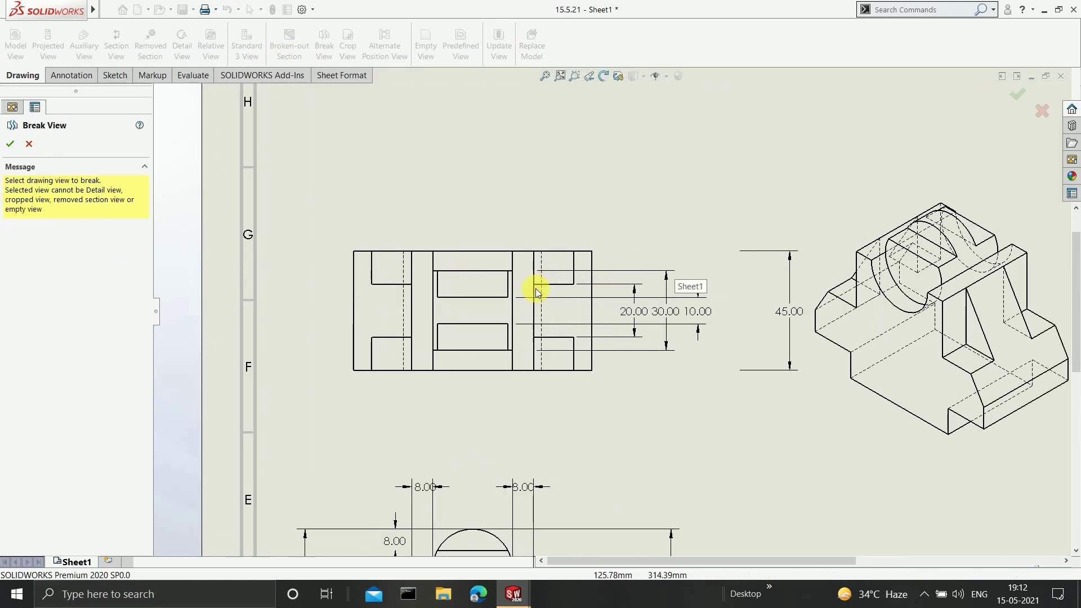
click(508, 233)
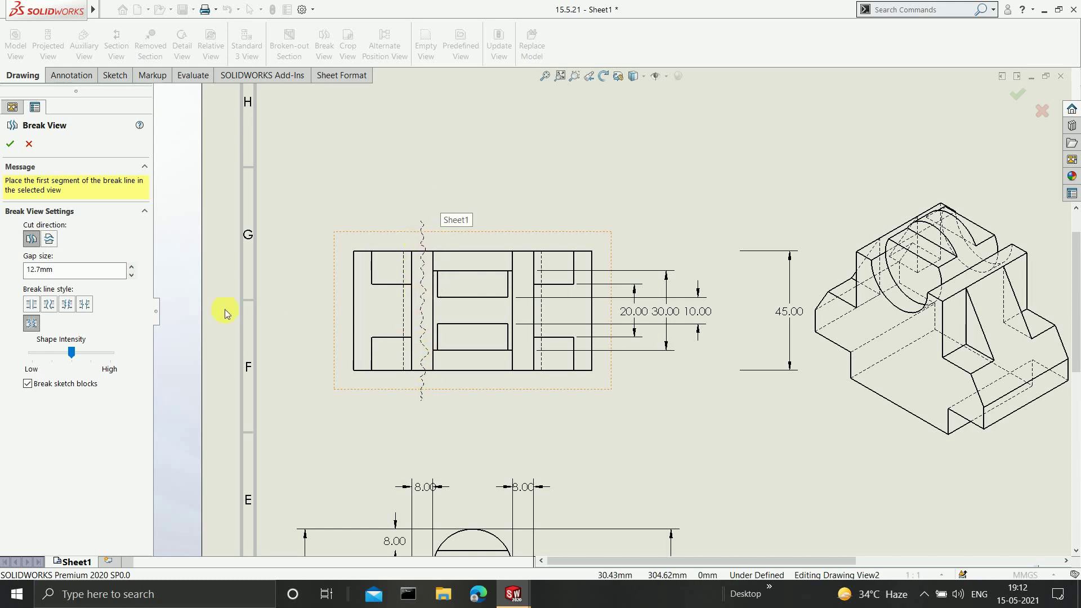
click(50, 239)
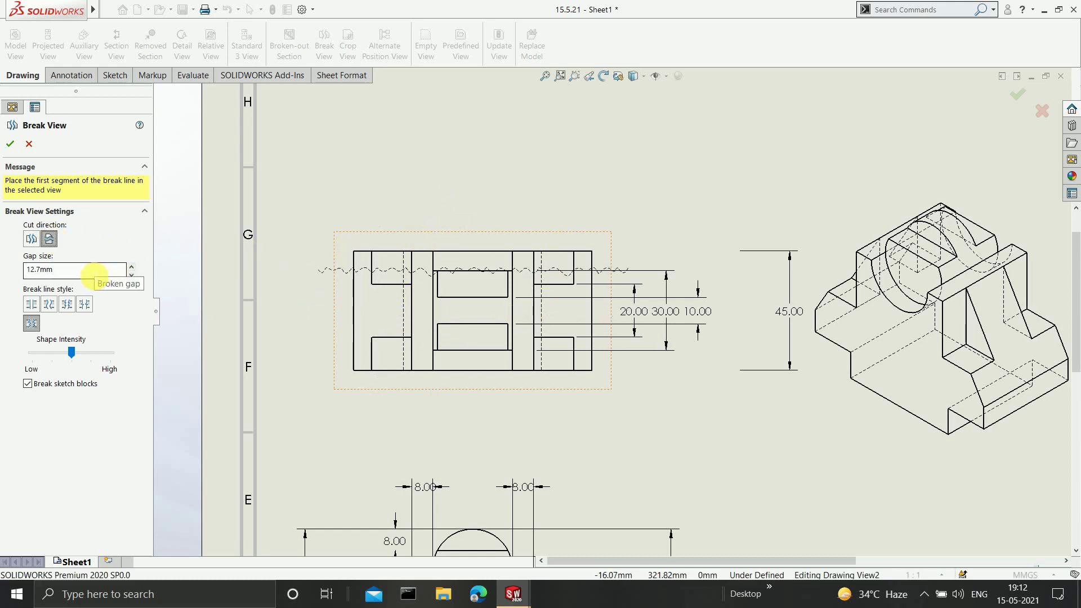
click(93, 273)
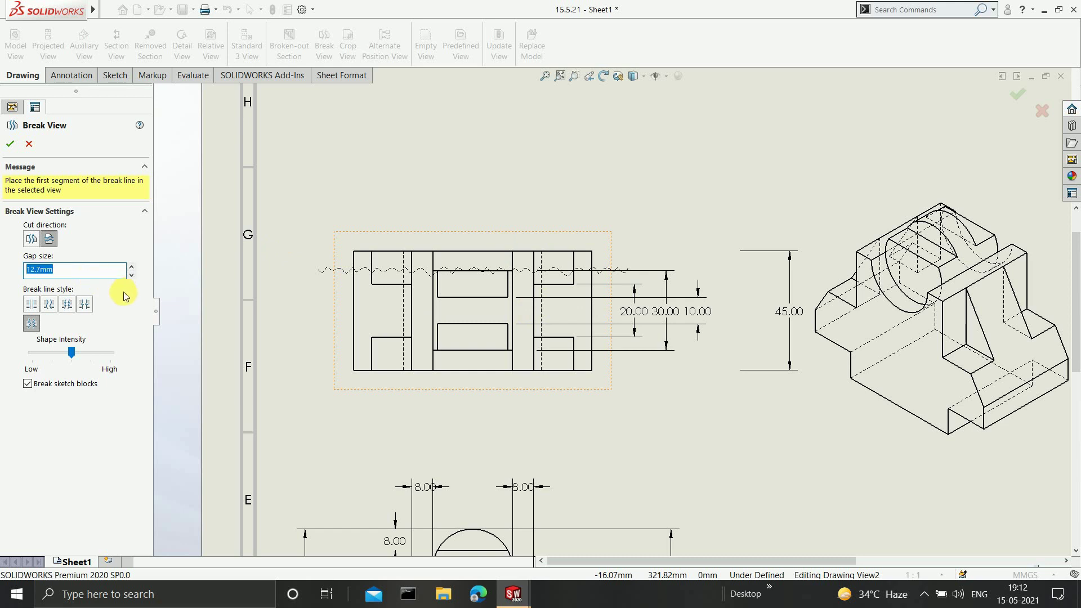
text(15)
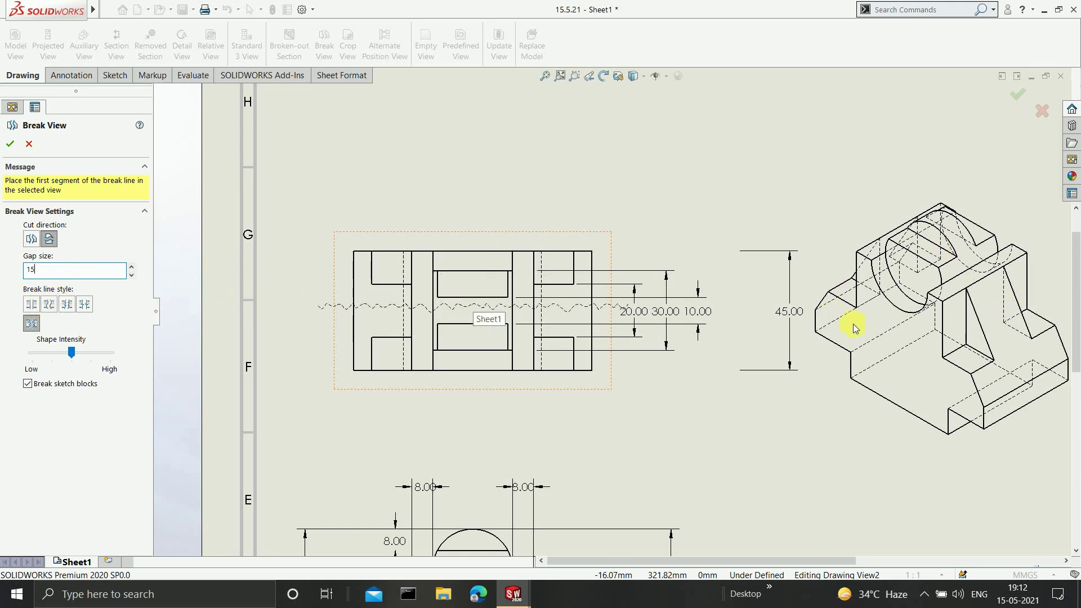
Preview the straight and curved break line styles, then choose the large zigzag style for the top view's break
click(32, 308)
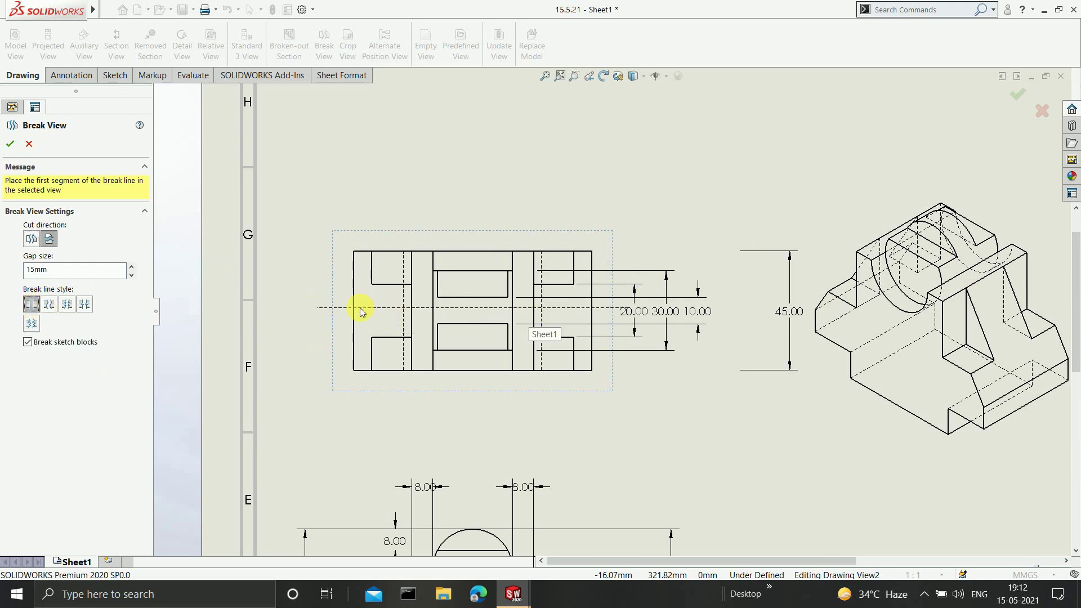
click(49, 304)
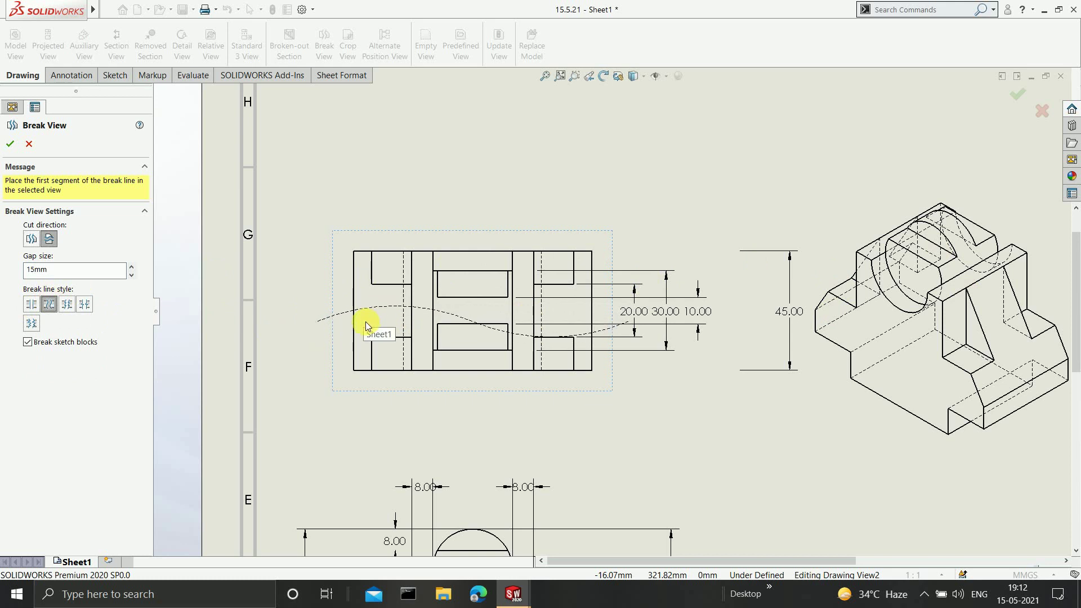
click(70, 311)
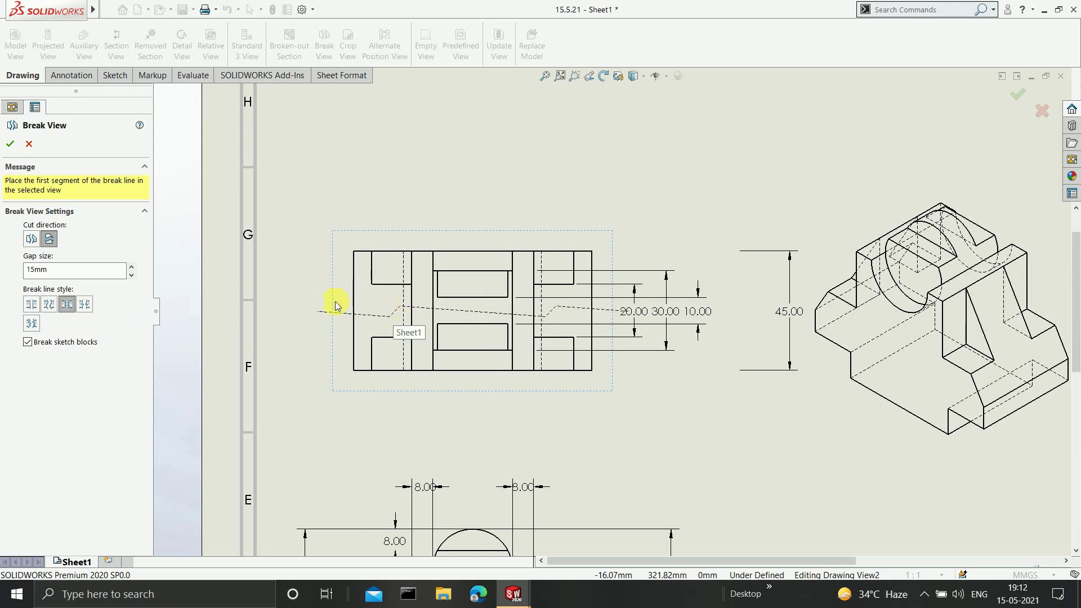
click(83, 305)
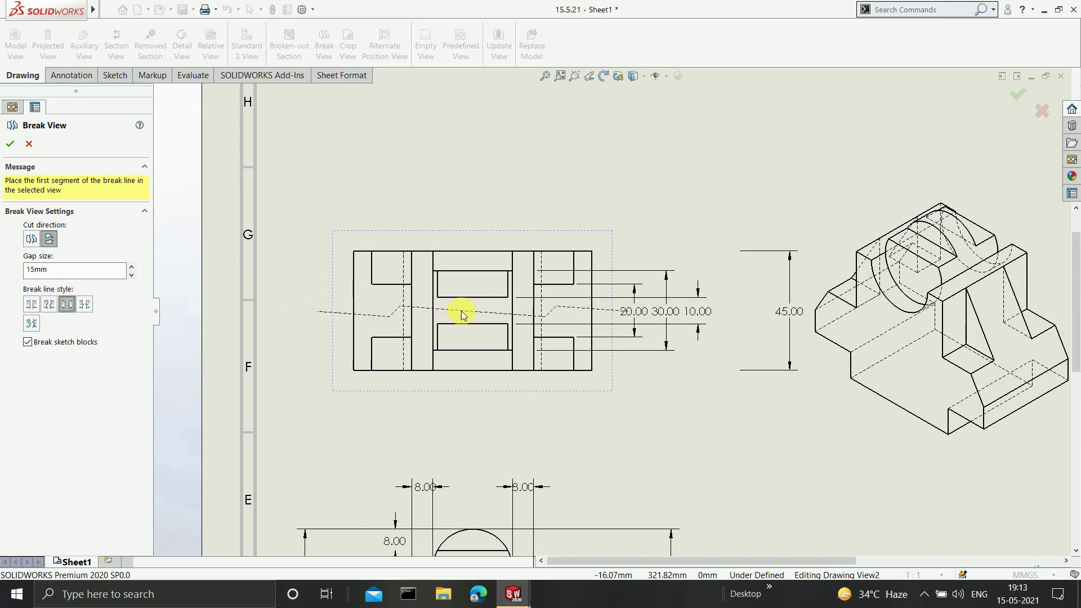
Place two horizontal zigzag break lines across the middle of the top view and finish the Break View
click(371, 319)
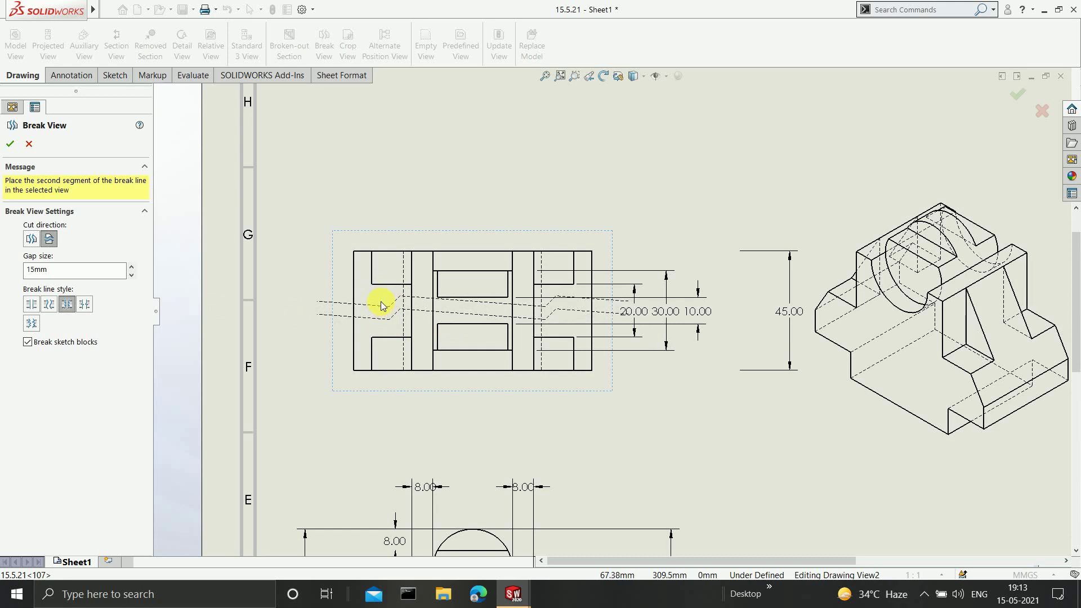
click(382, 305)
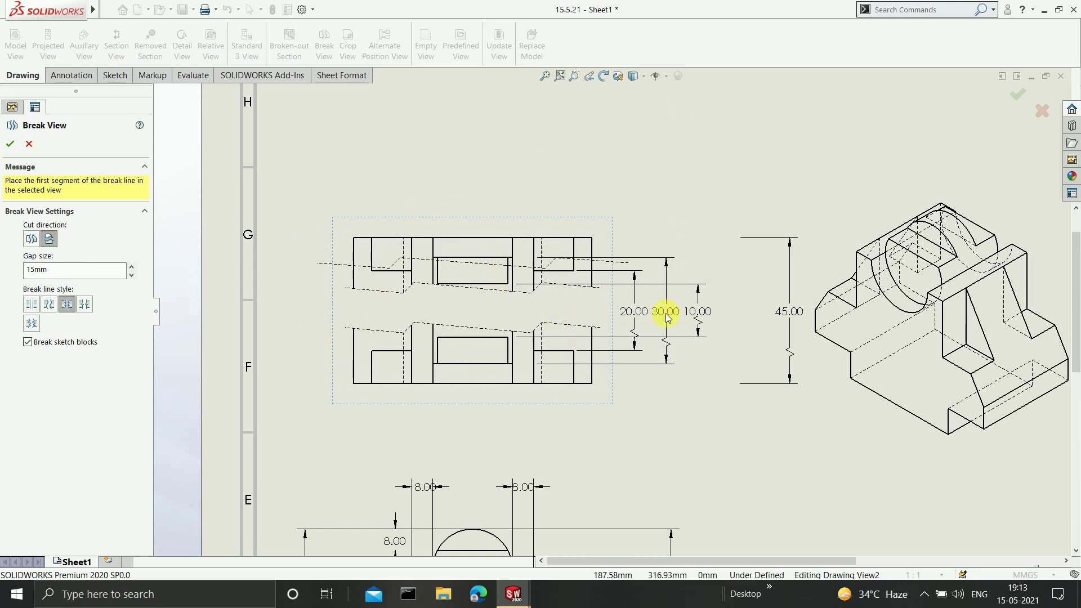
click(57, 272)
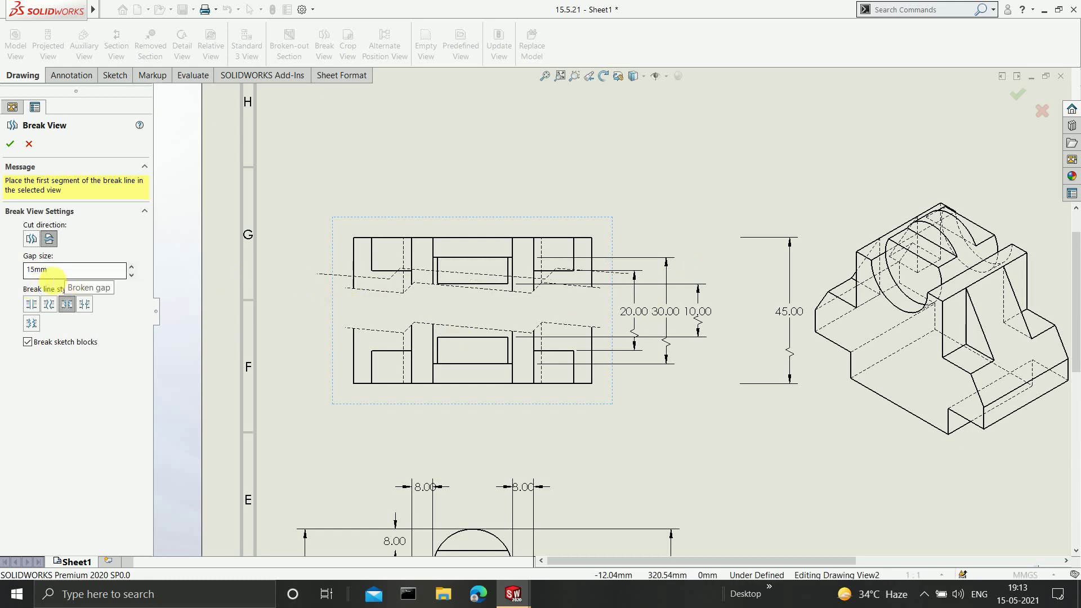
click(9, 144)
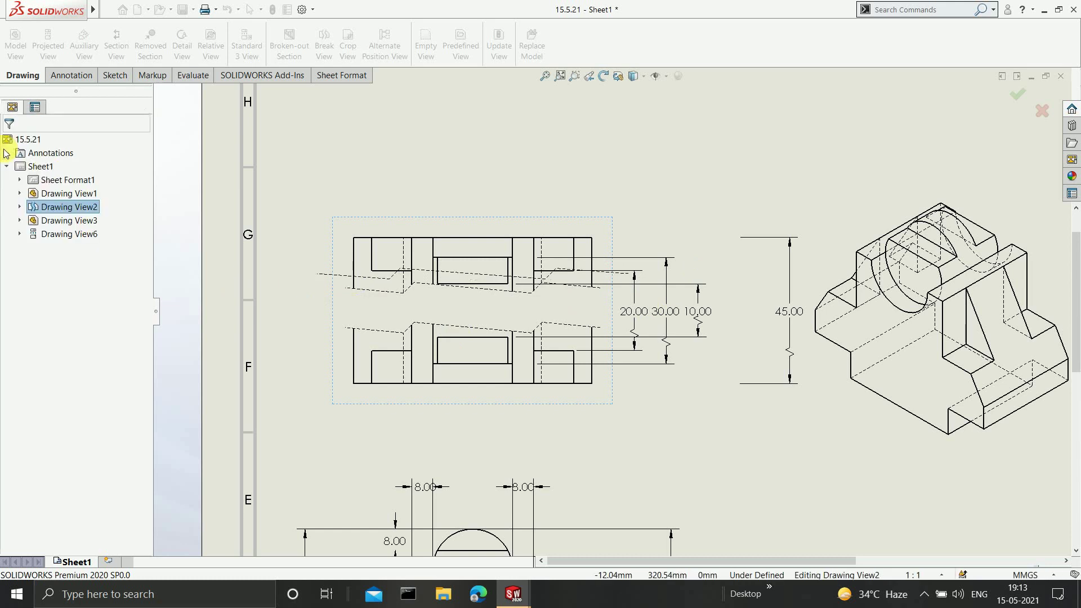
Sketch a six-sided inscribed polygon, circle diameter about 57.3 mm and rotated about 90.7°, over the isometric view beside the top view
scroll(544, 277, up, 3)
scroll(780, 349, down, 3)
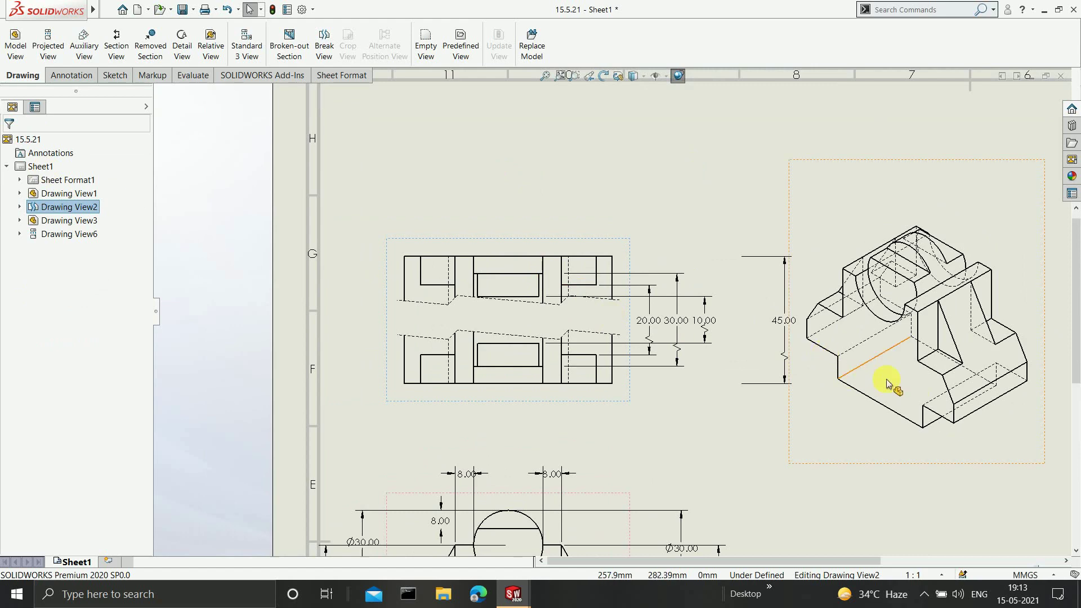
scroll(923, 349, up, 3)
scroll(835, 405, down, 3)
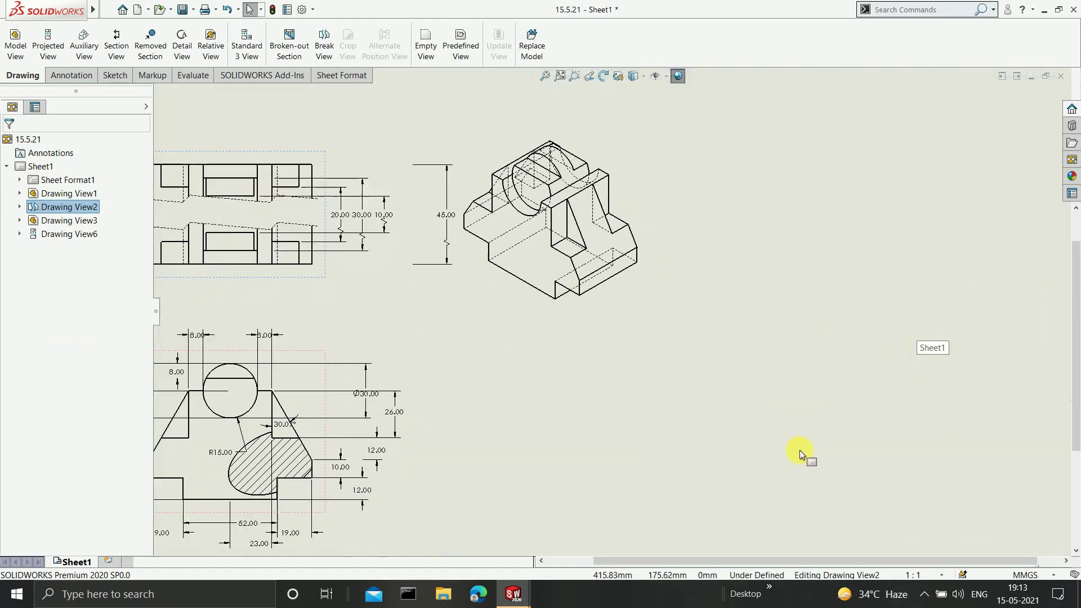
scroll(597, 307, up, 3)
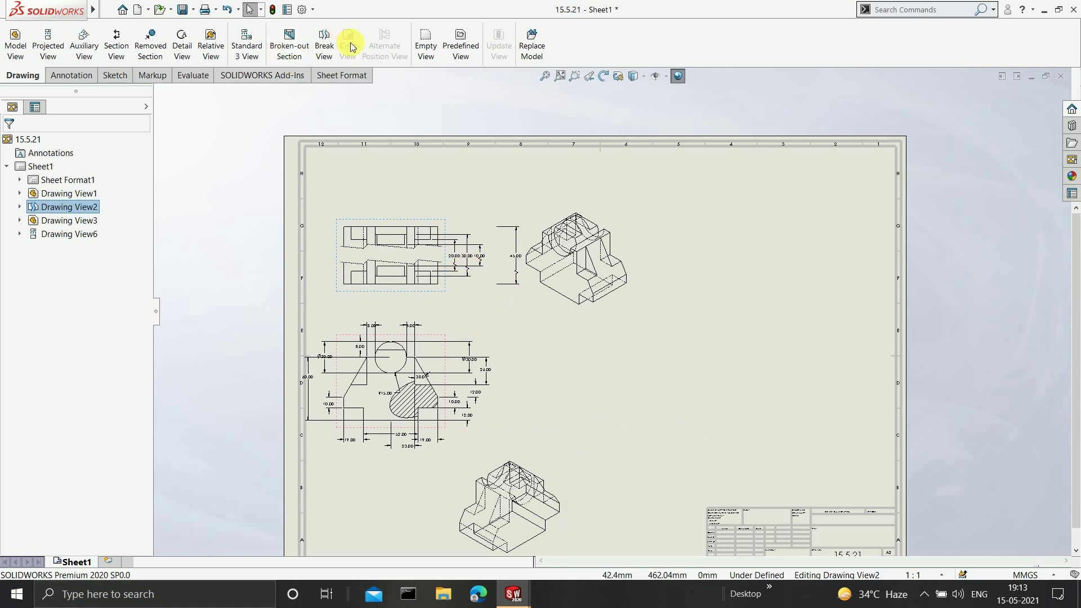
click(681, 172)
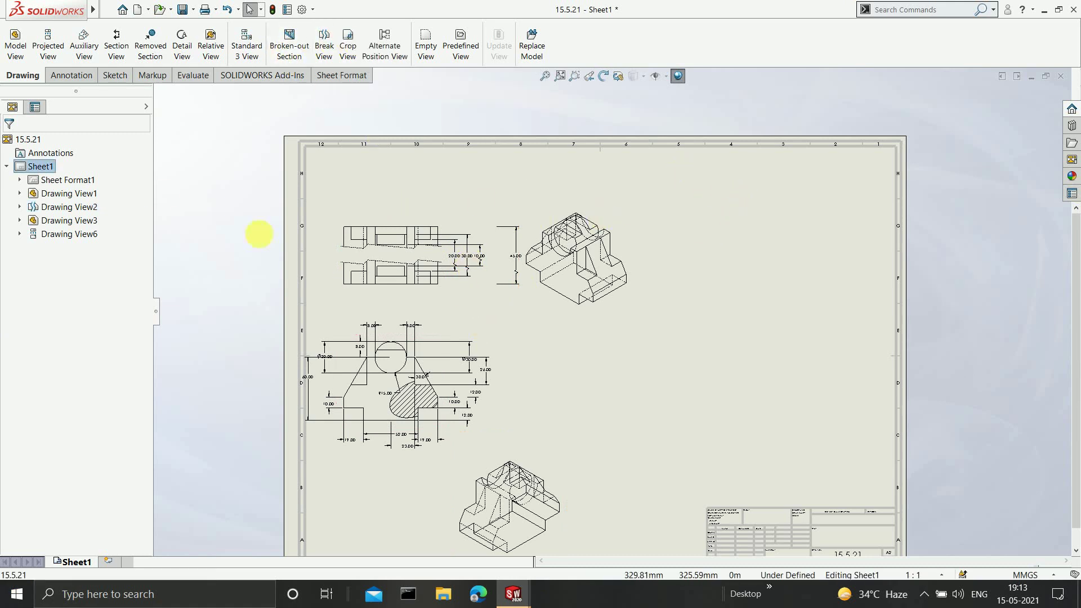
scroll(622, 278, down, 2)
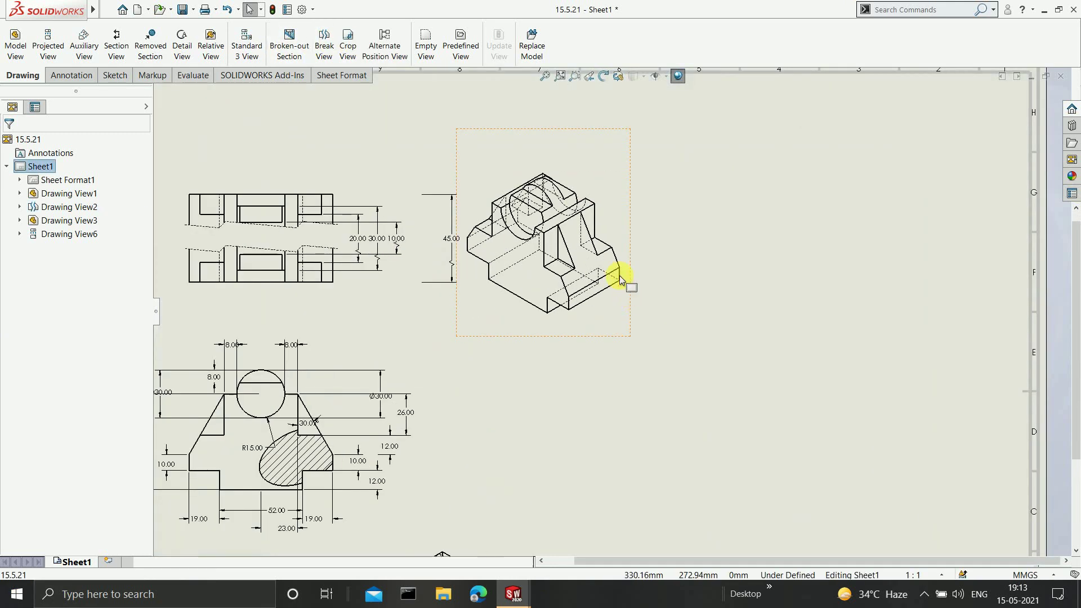
click(106, 77)
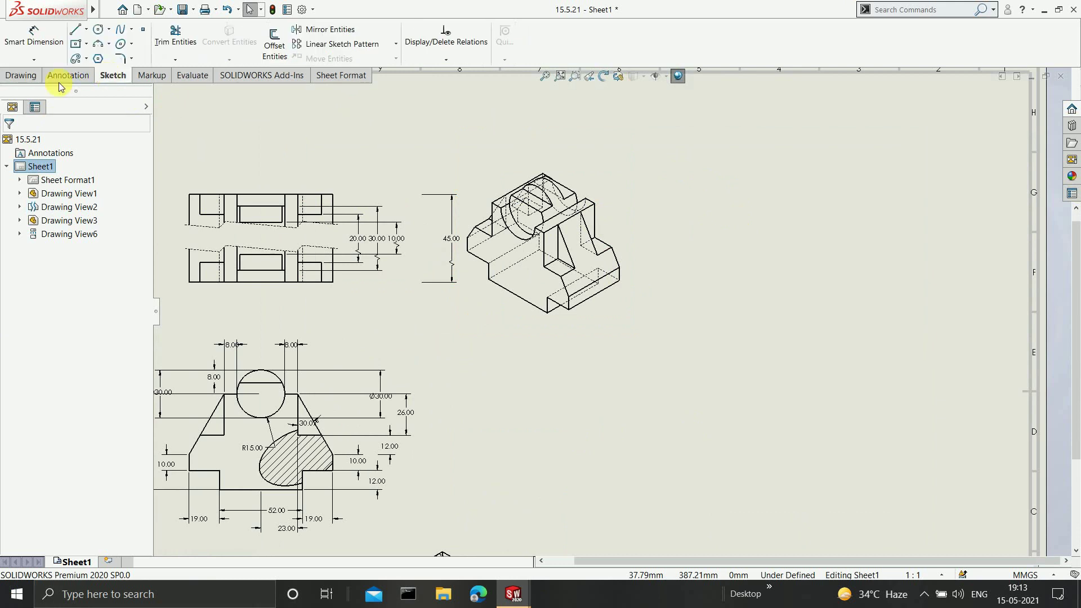
click(99, 59)
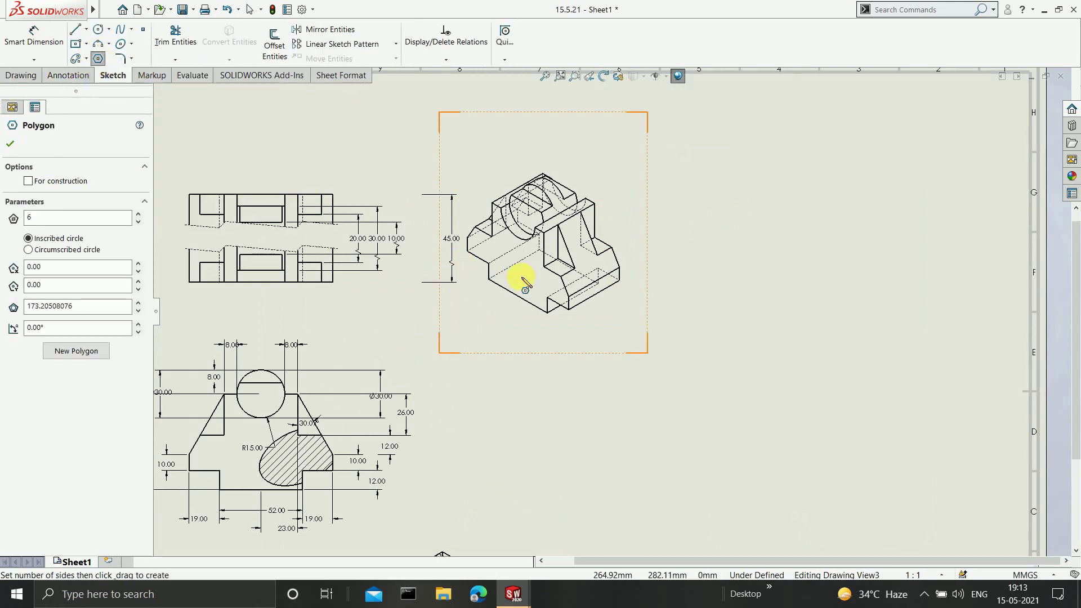
drag(527, 268, 525, 213)
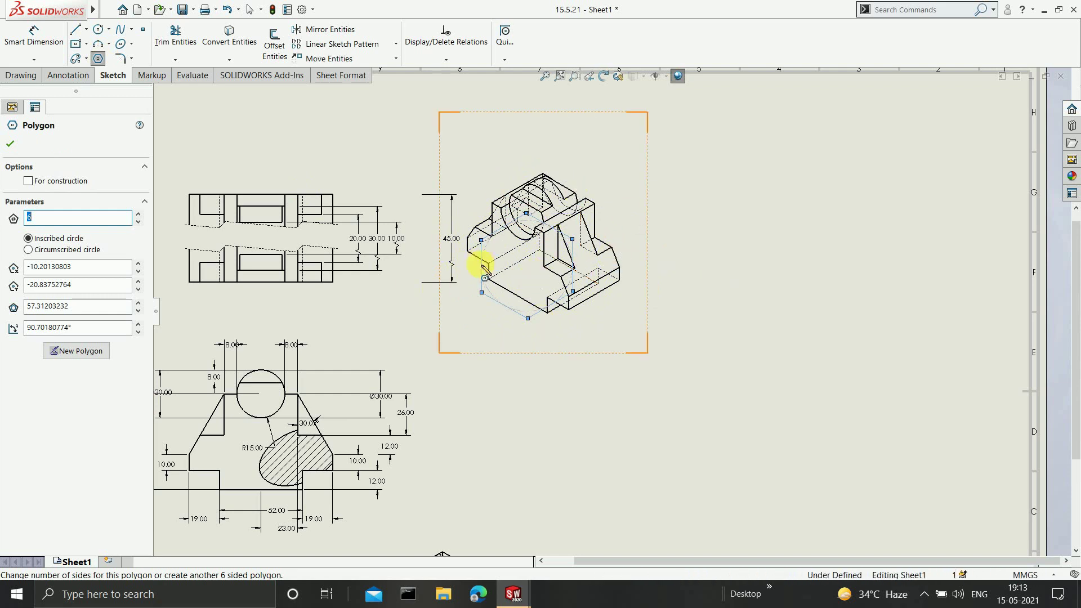
Crop the isometric view beside the top view to the sketched hexagon using Crop View
click(16, 75)
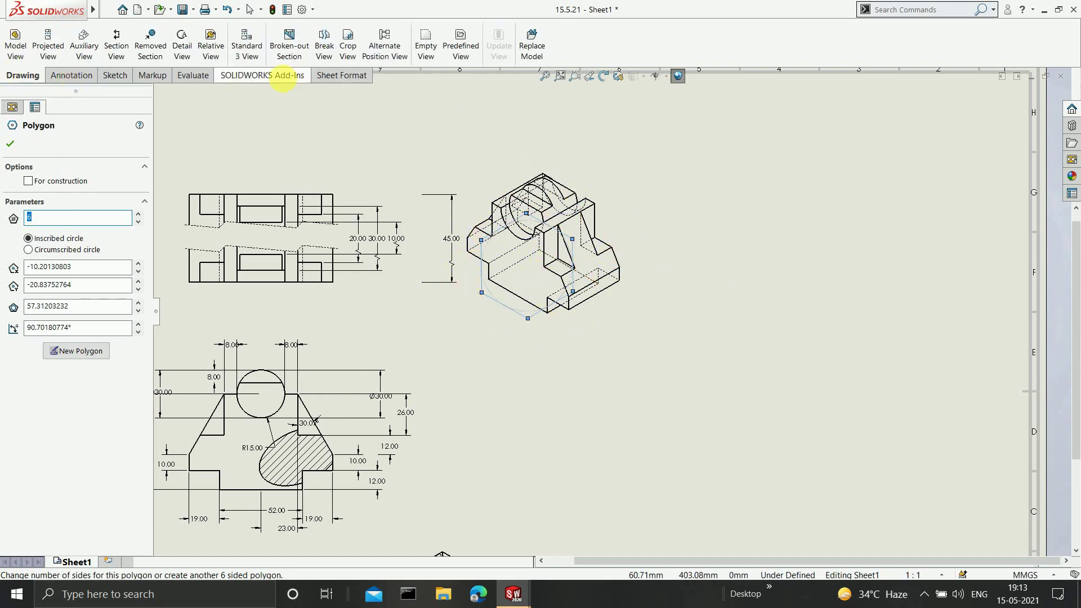
click(348, 48)
scroll(494, 260, up, 5)
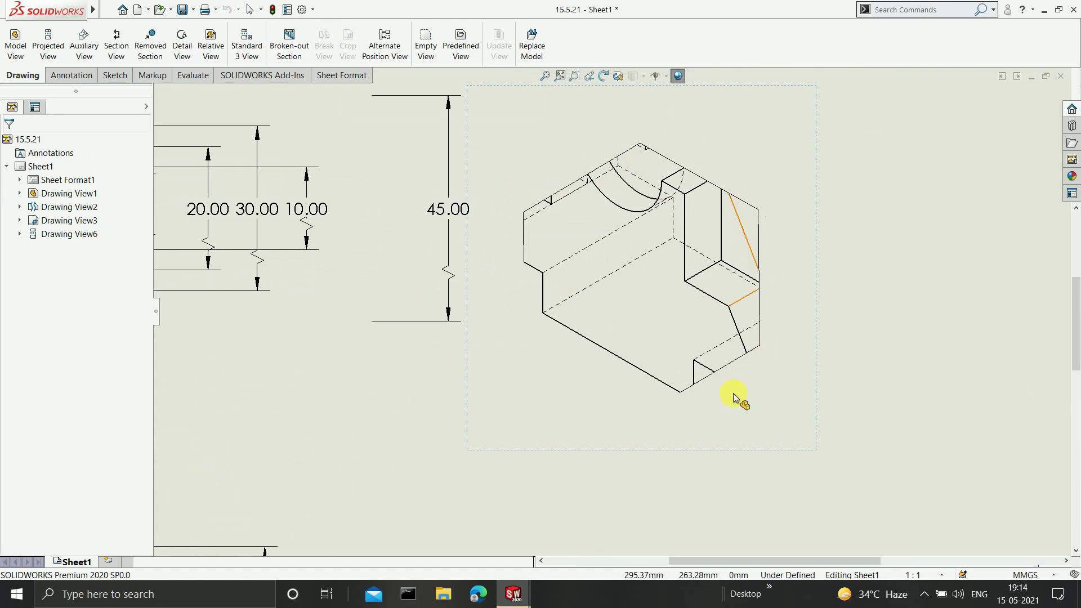
scroll(657, 388, up, 6)
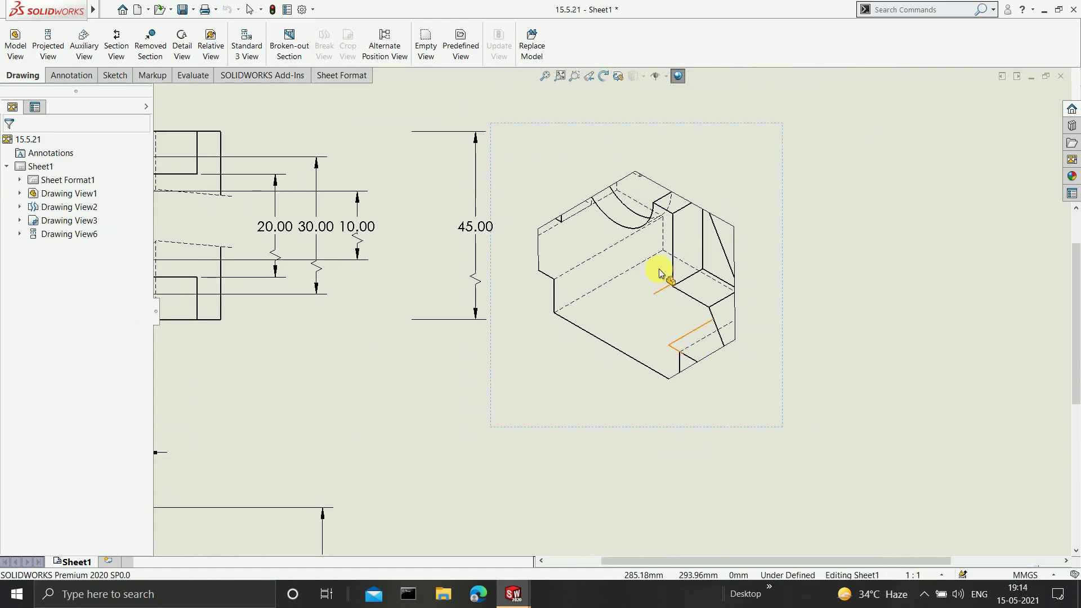
scroll(610, 315, down, 2)
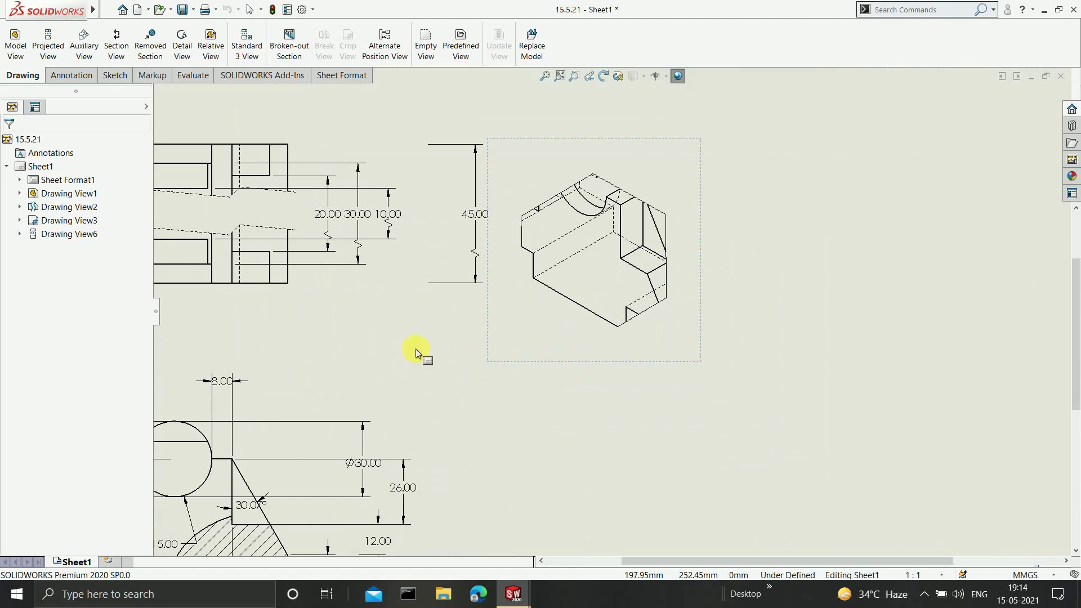
scroll(546, 330, up, 6)
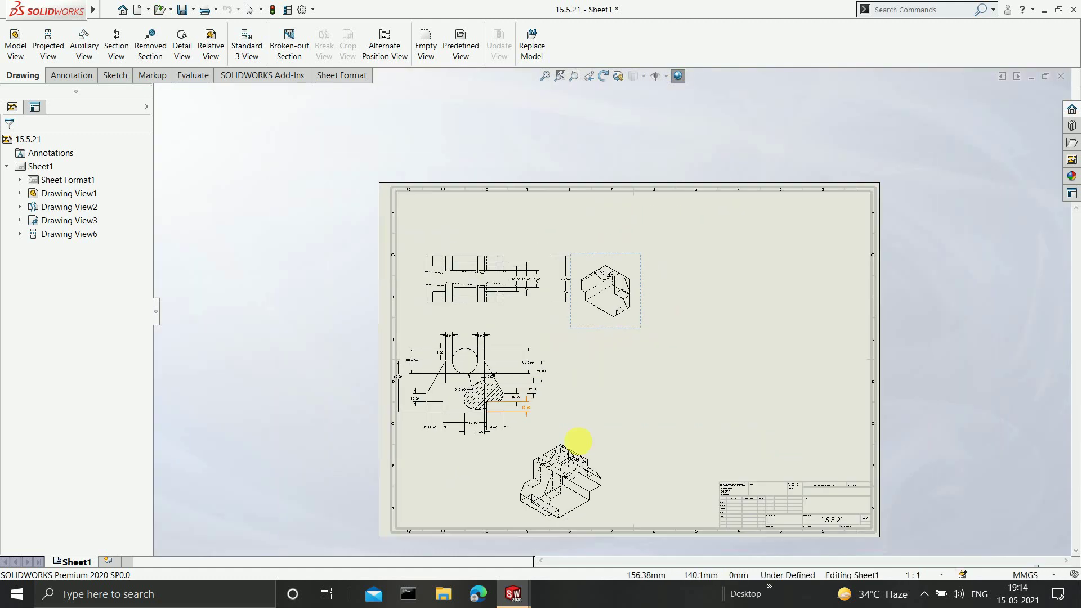
scroll(580, 442, down, 2)
scroll(647, 363, down, 2)
scroll(626, 286, up, 2)
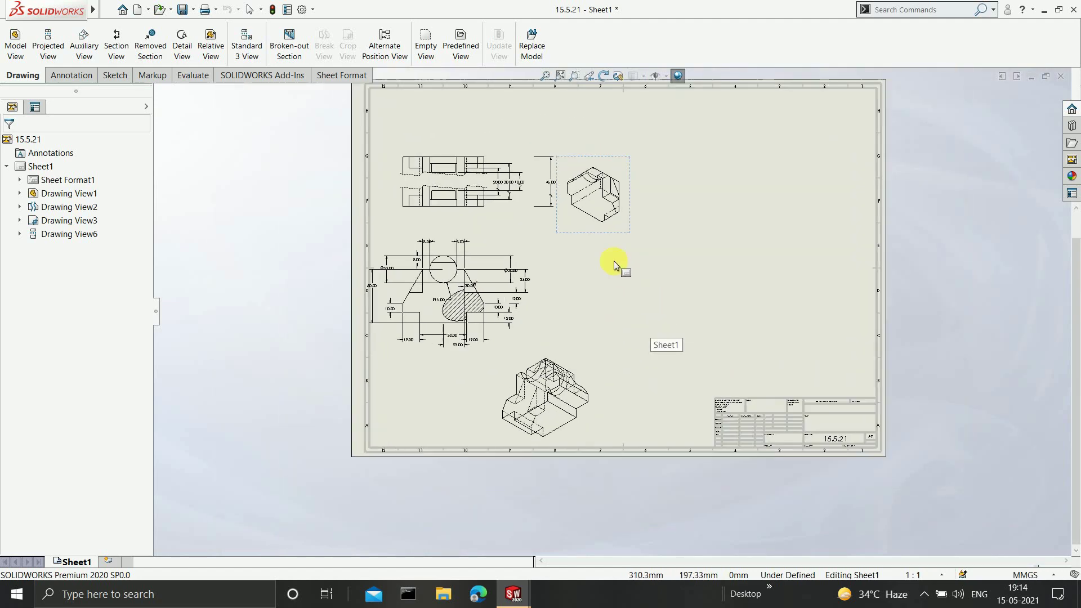
scroll(613, 261, down, 2)
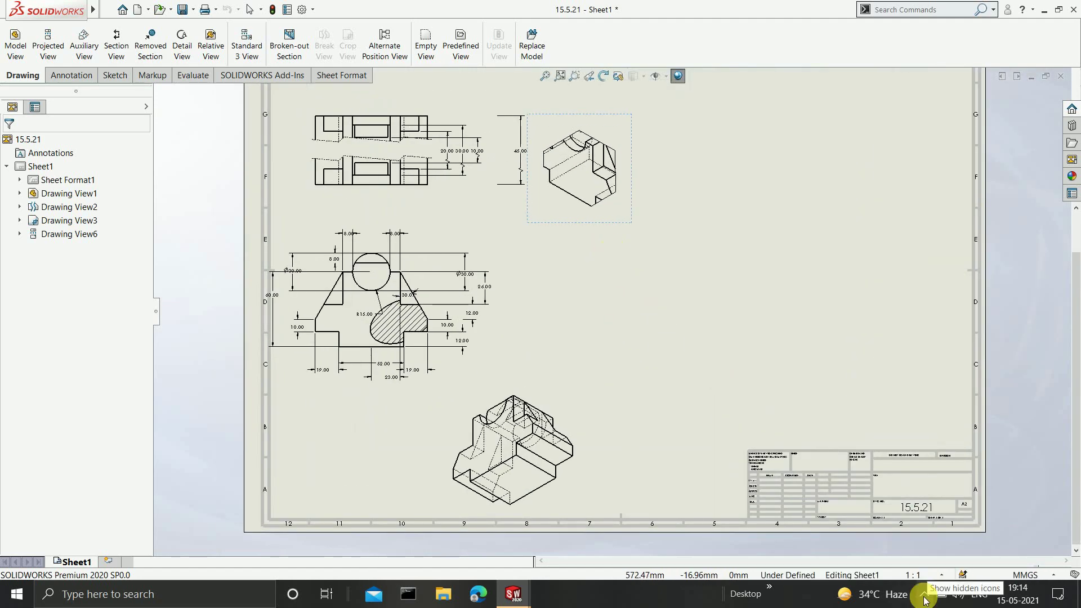